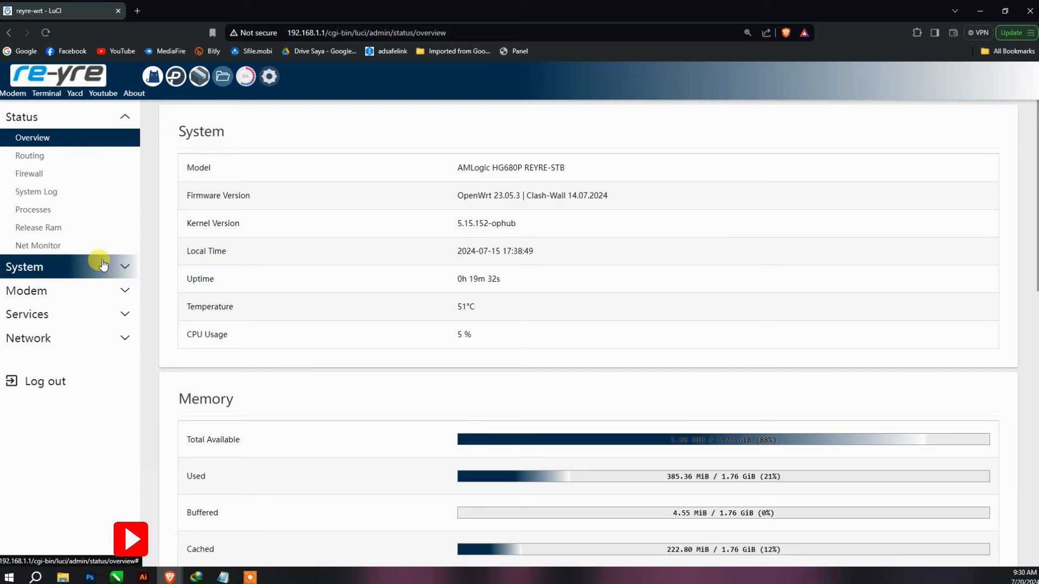
- Open LuCI's File Manager at the router's root folder and restore down the browser window
left_click(101, 266)
left_click(57, 270)
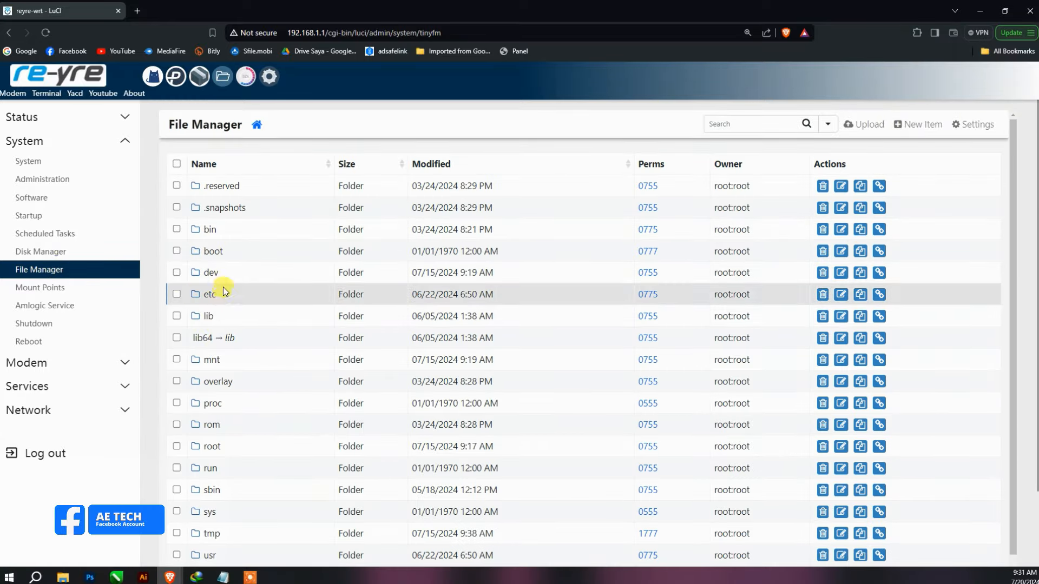
left_click(206, 232)
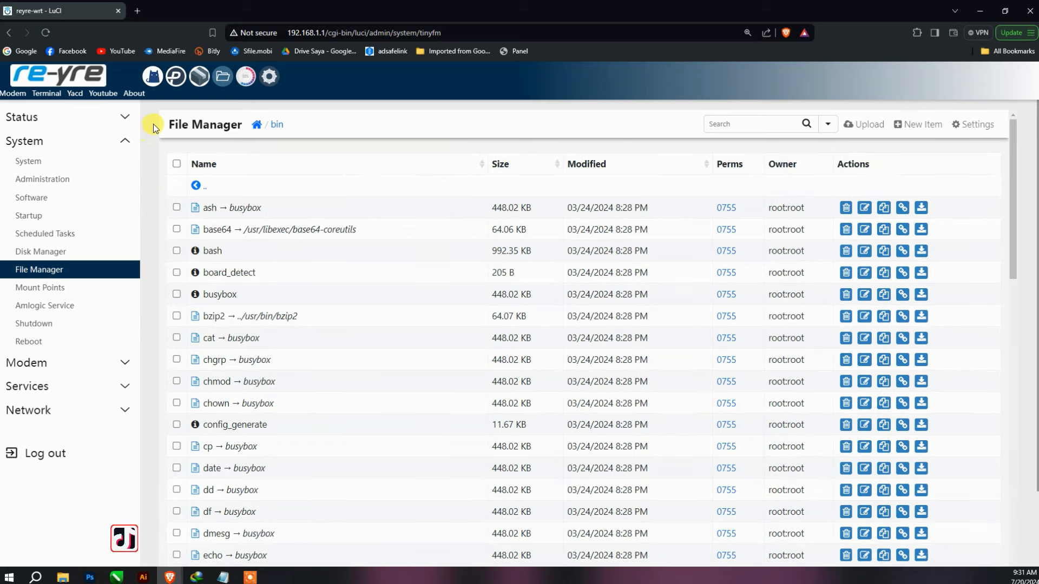
left_click(256, 124)
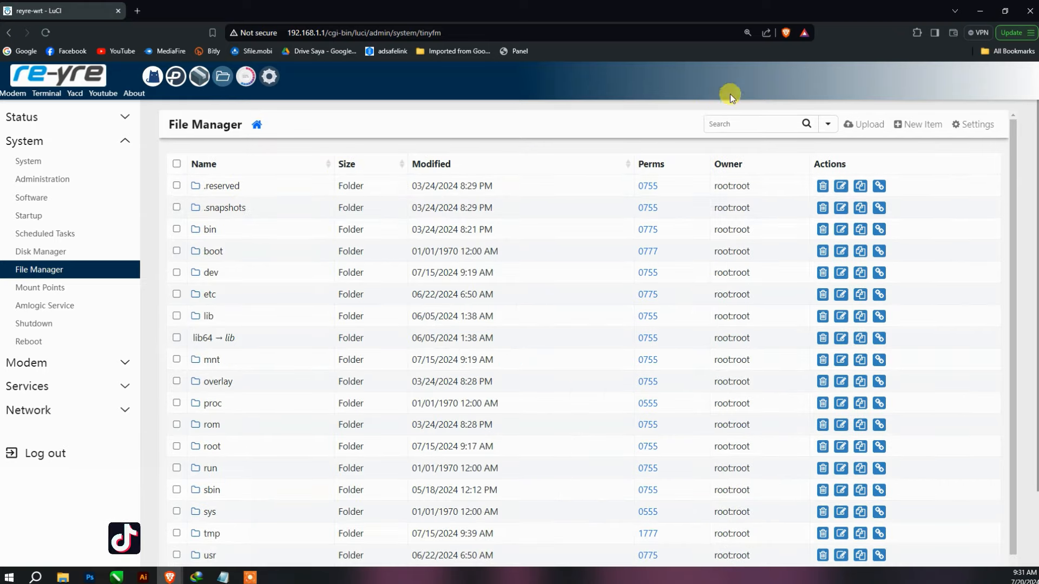
left_click(1016, 15)
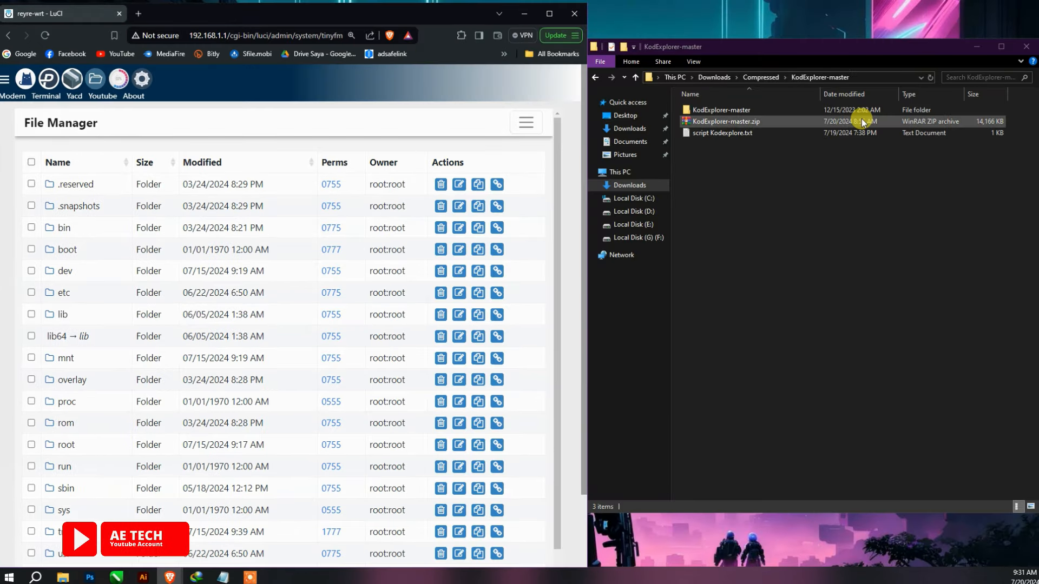
- Open script Kodexplore.txt in Notepad over the file manager, then maximize the router's browser again
left_click(887, 132)
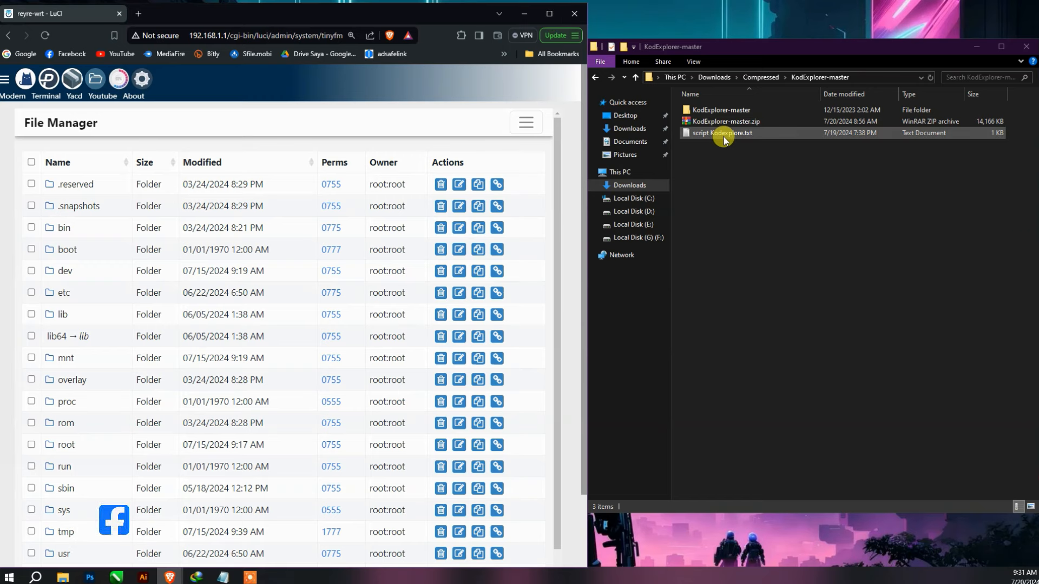
double_click(551, 19)
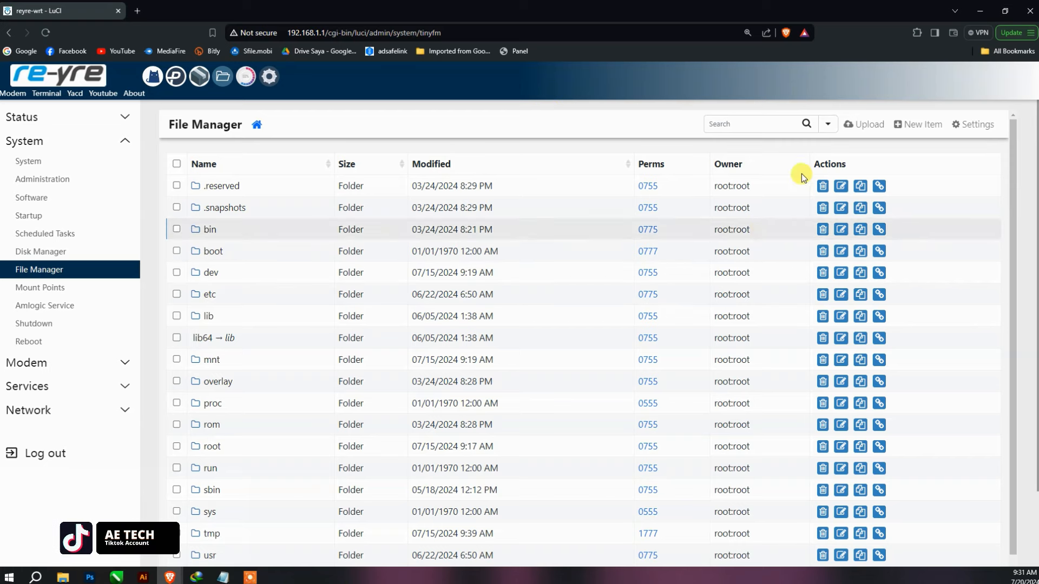
left_click(1005, 11)
left_click(737, 133)
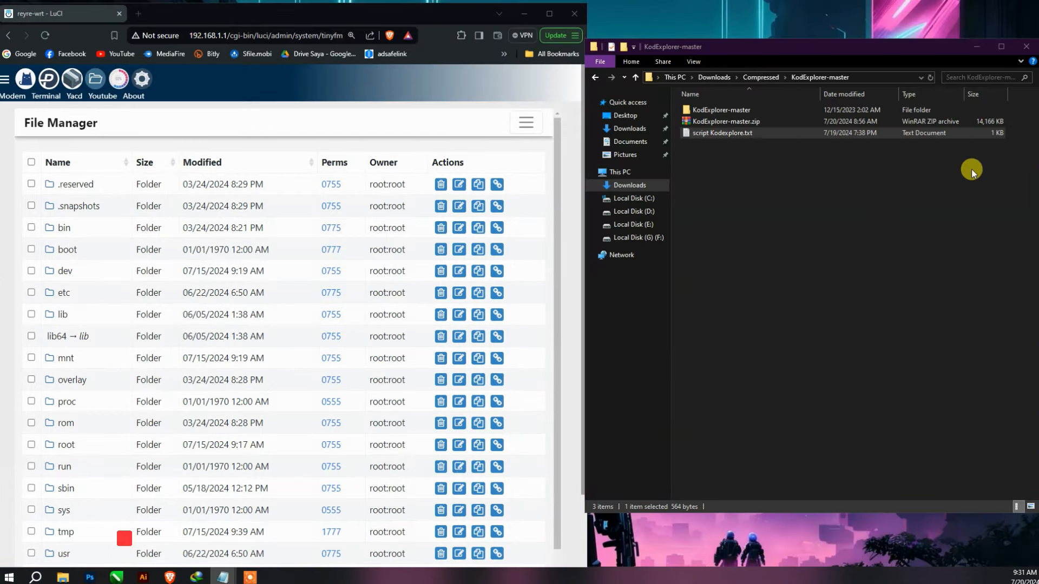
double_click(722, 135)
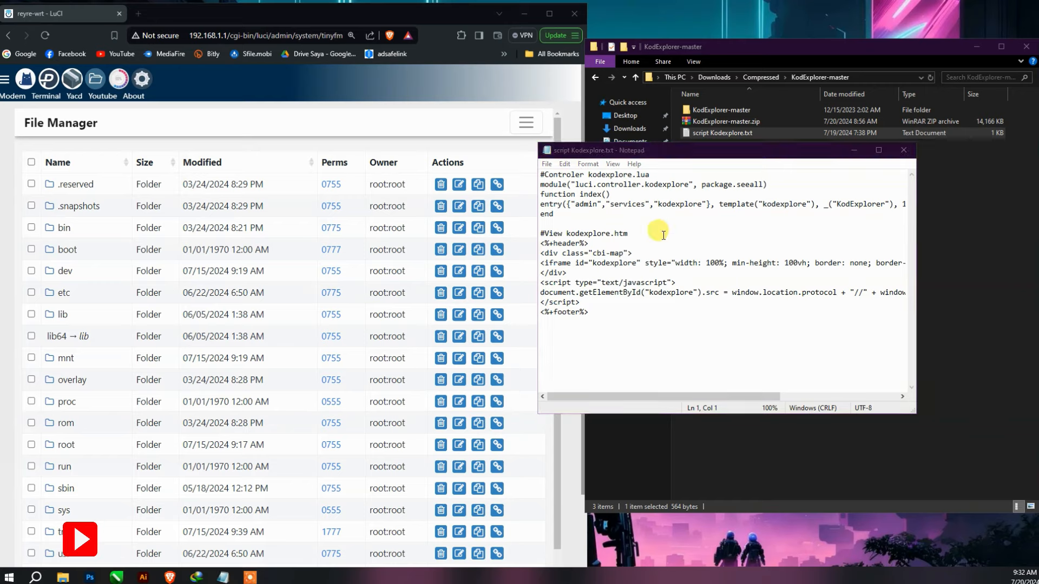
left_click_drag(720, 150, 335, 119)
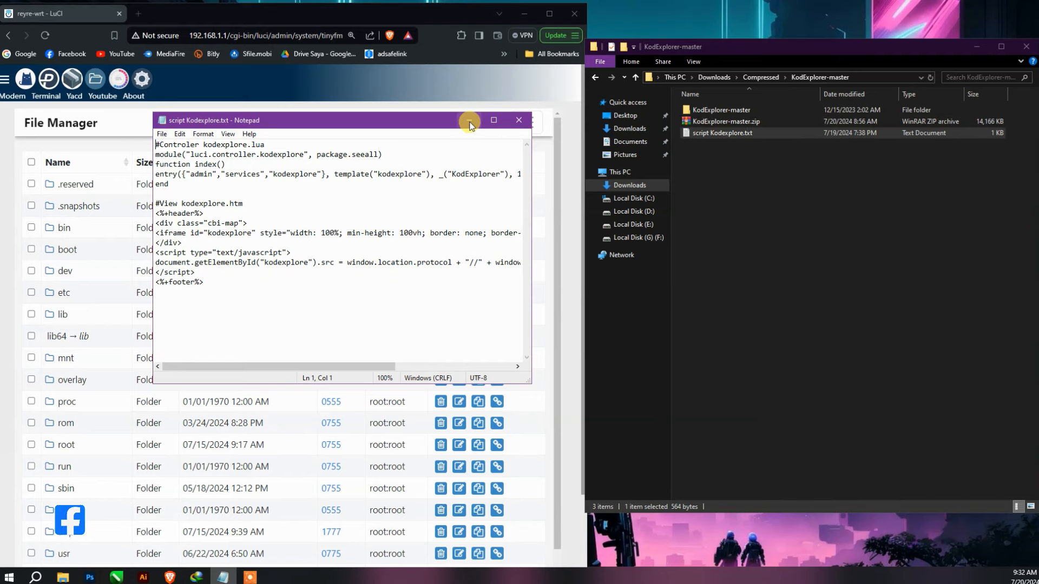
left_click(549, 14)
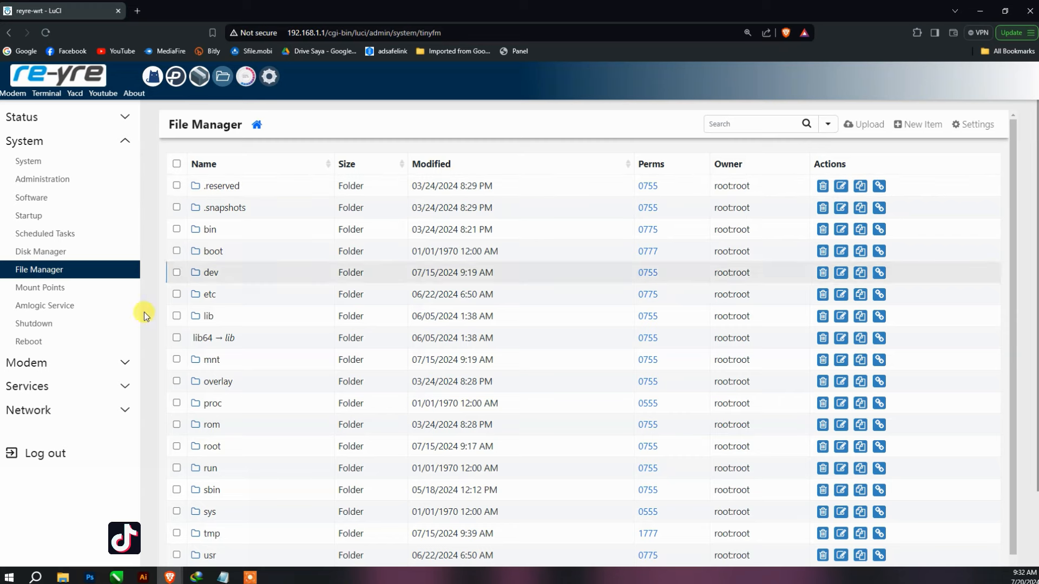
- Zoom the LuCI File Manager page to 175%
left_click(85, 385)
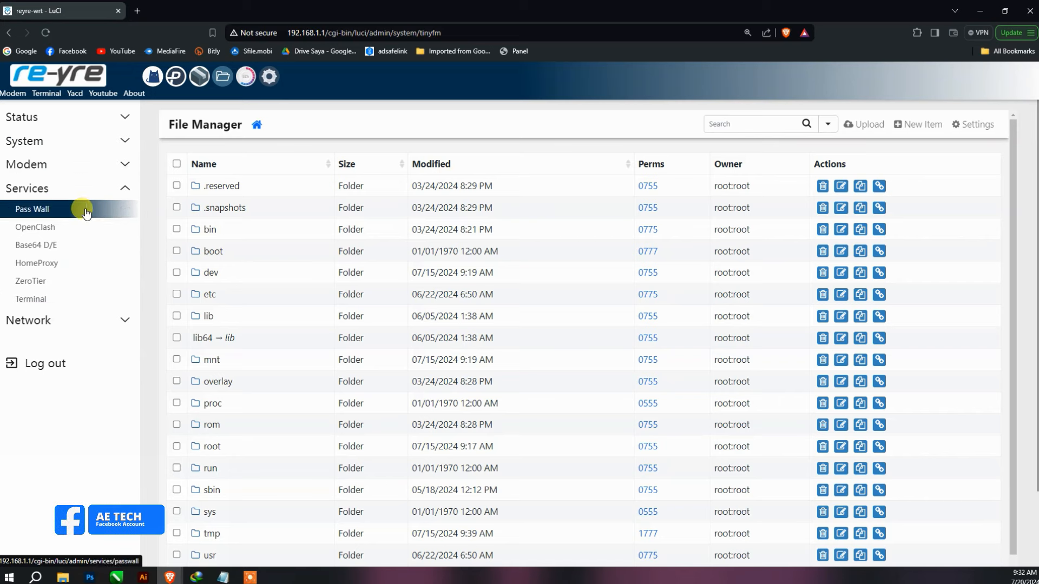
left_click(81, 142)
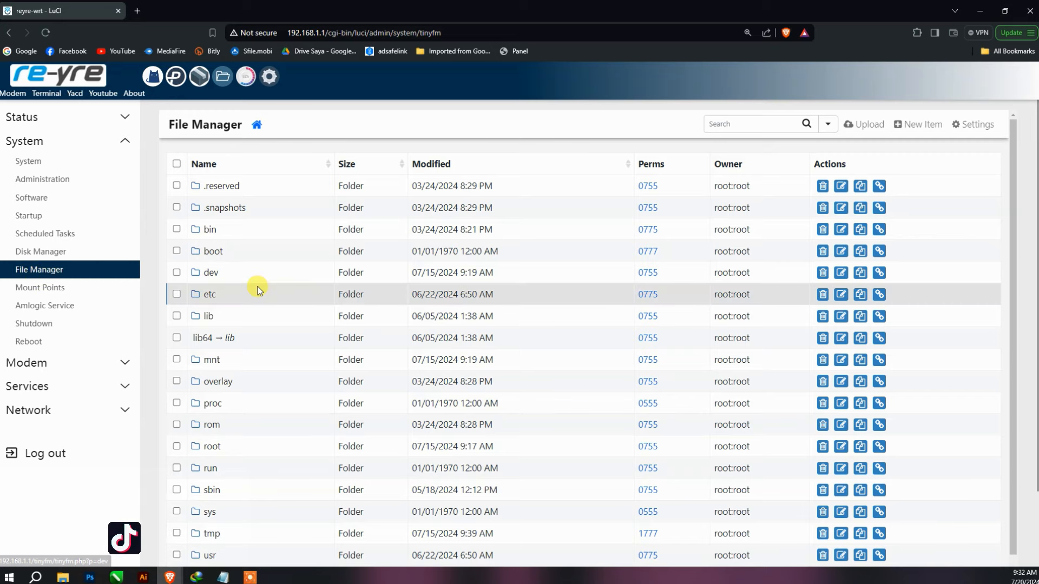
scroll(282, 297, "down", 2)
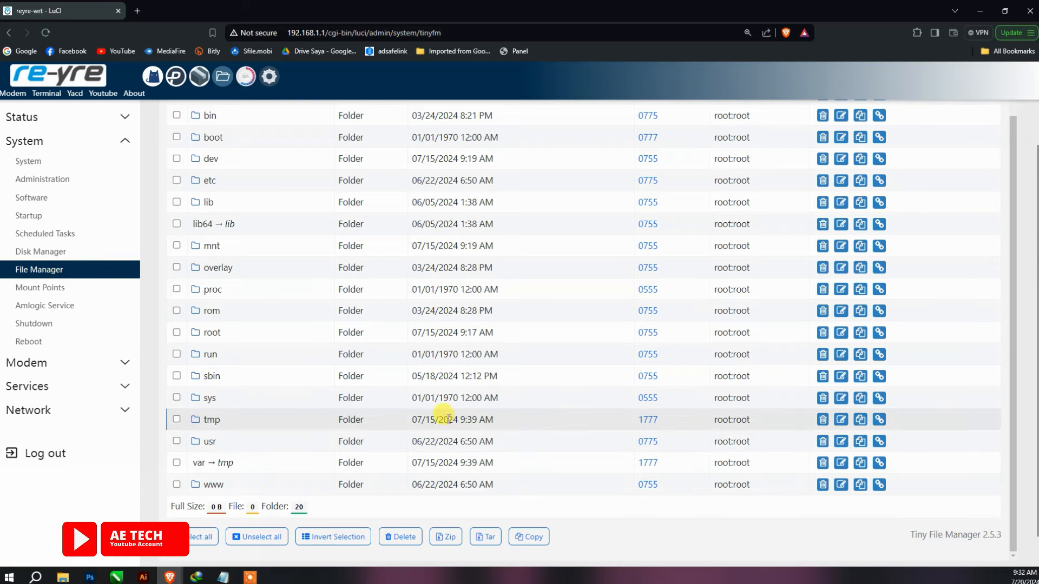
key("ctrl+plus")
key("ctrl+plus")
key("ctrl+plus")
key("ctrl+plus")
scroll(363, 418, "down", 3)
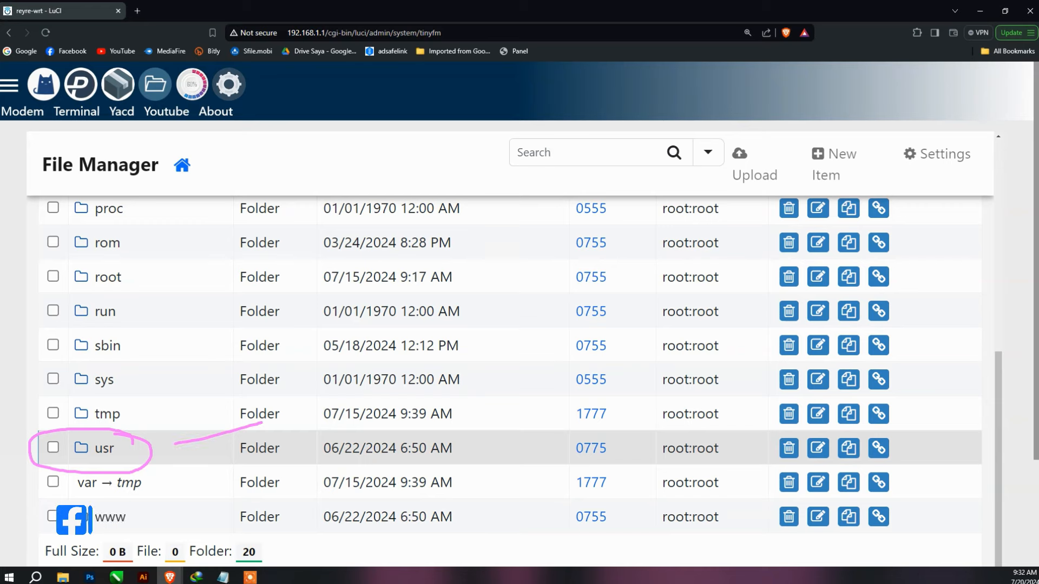
- Browse through usr, lib, lua and luci to reach /usr/lib/lua/luci
left_click(87, 446)
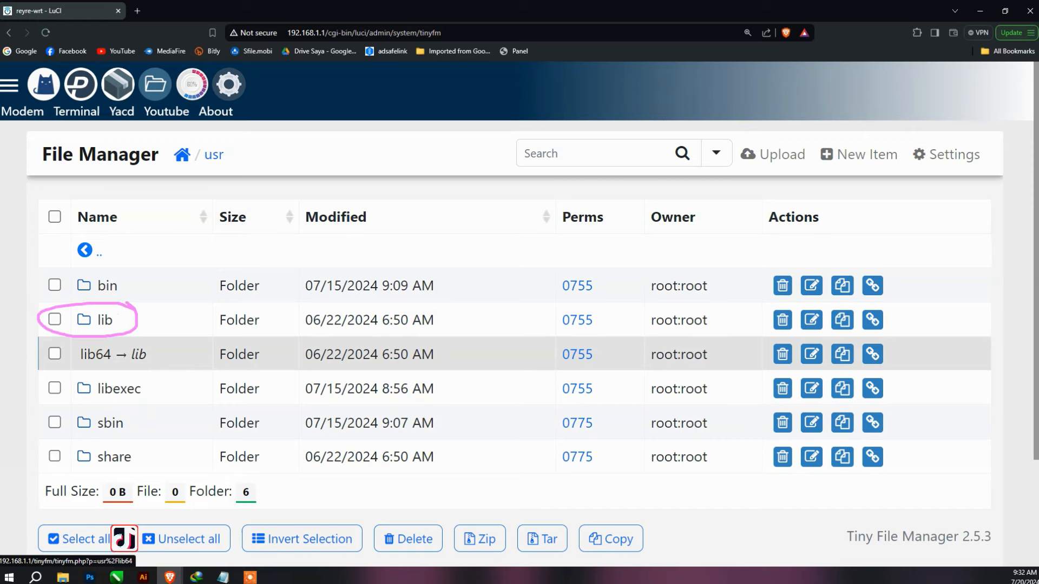
left_click(105, 319)
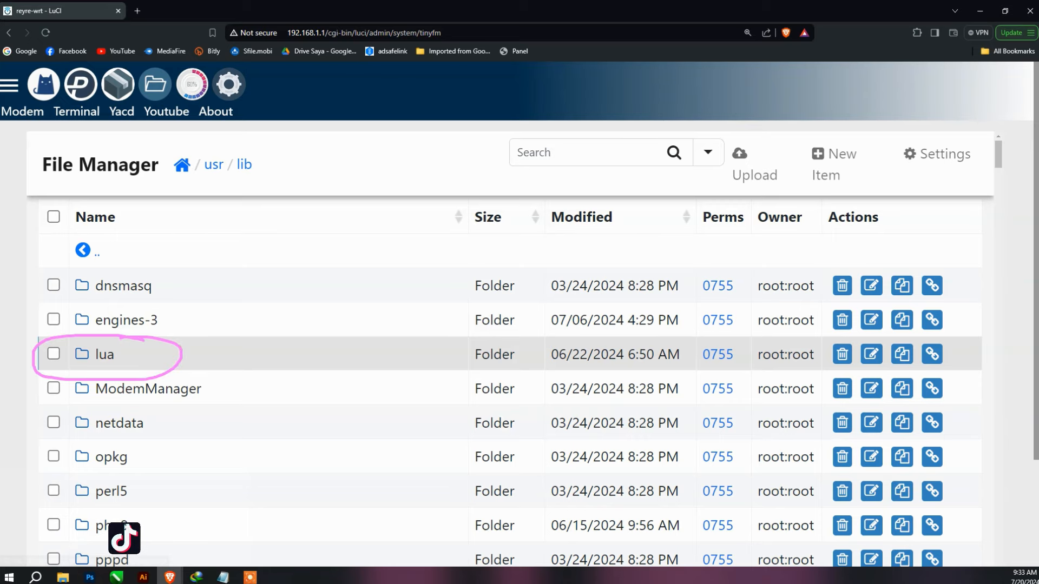
left_click(108, 355)
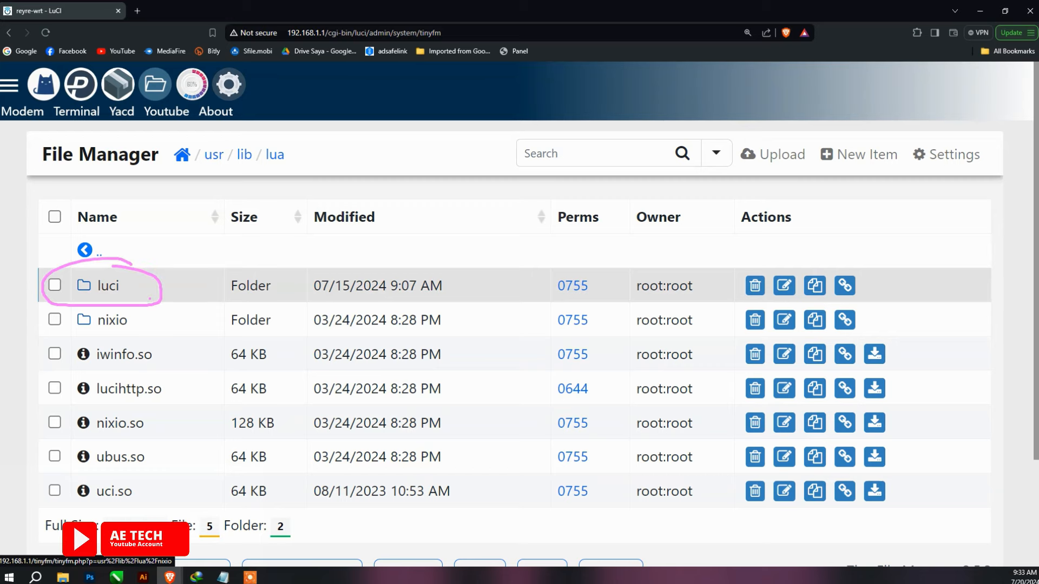
left_click(108, 285)
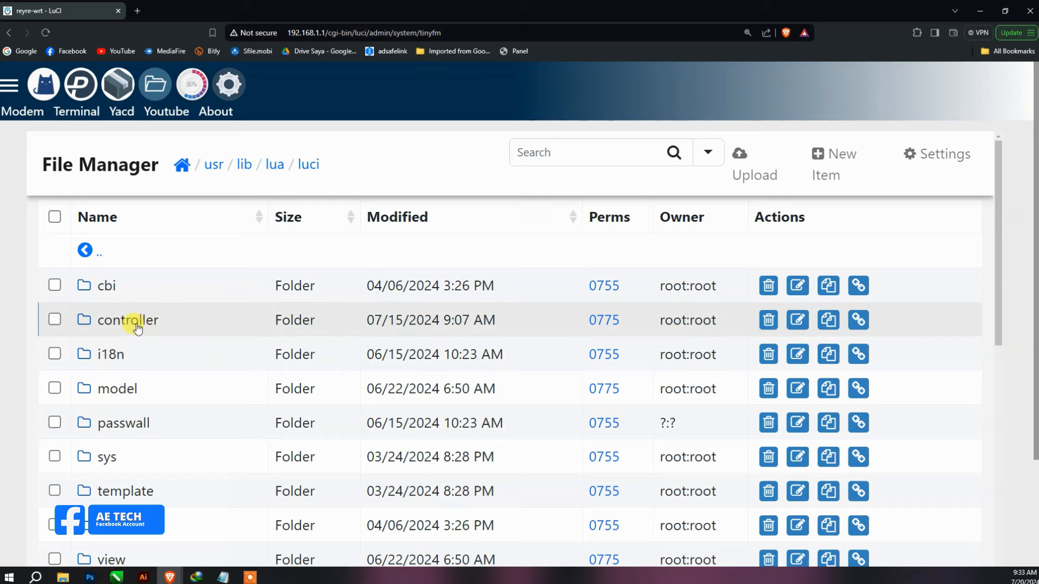
- In the controller folder, copy tinyfm.lua in place, creating tinyfm-20240715094155.lua
left_click(135, 323)
scroll(338, 370, "down", 3)
scroll(346, 370, "up", 2)
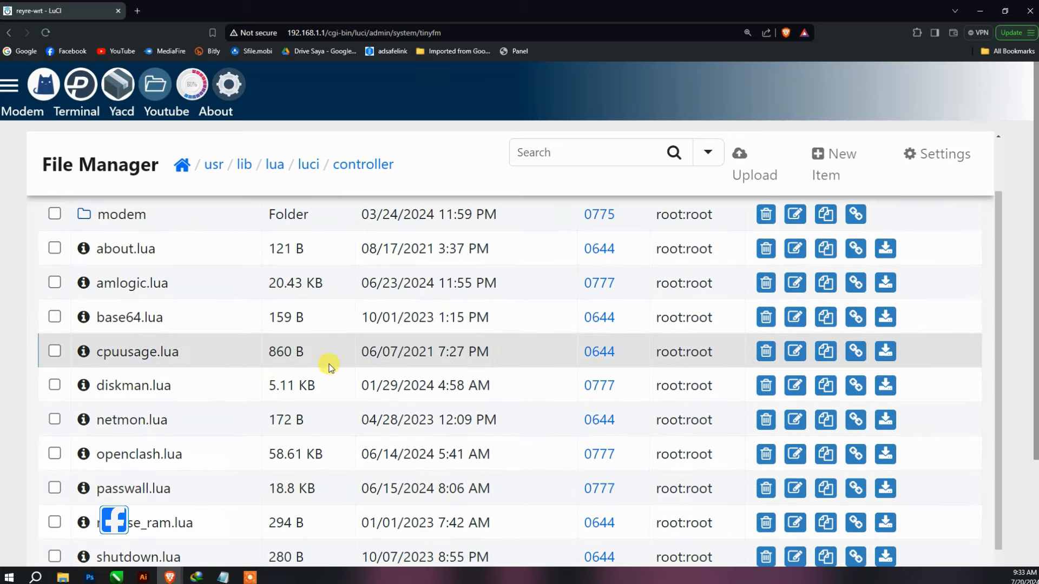
scroll(352, 354, "down", 2)
scroll(270, 335, "up", 3)
scroll(332, 352, "down", 3)
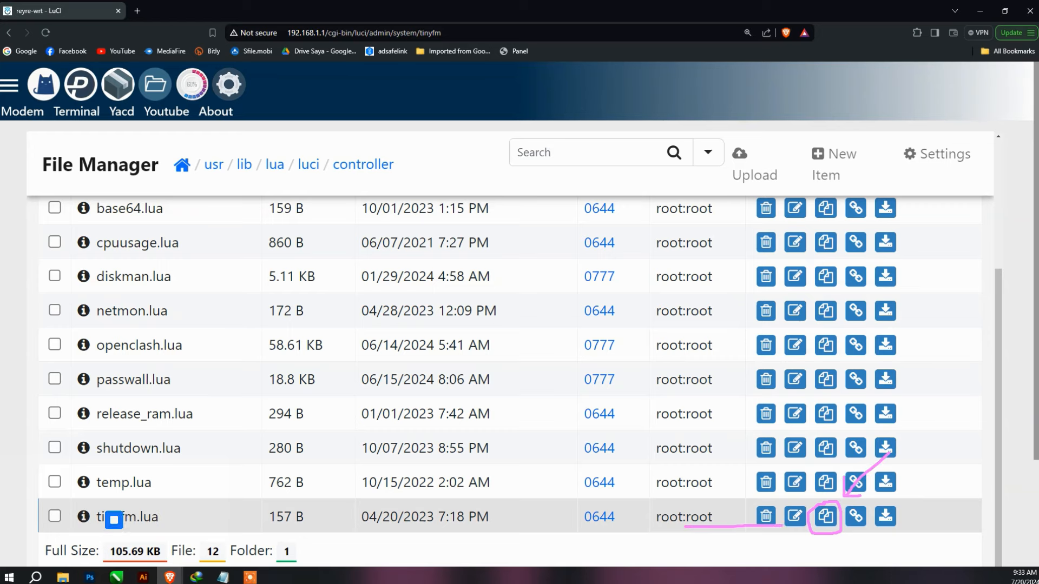
left_click(825, 516)
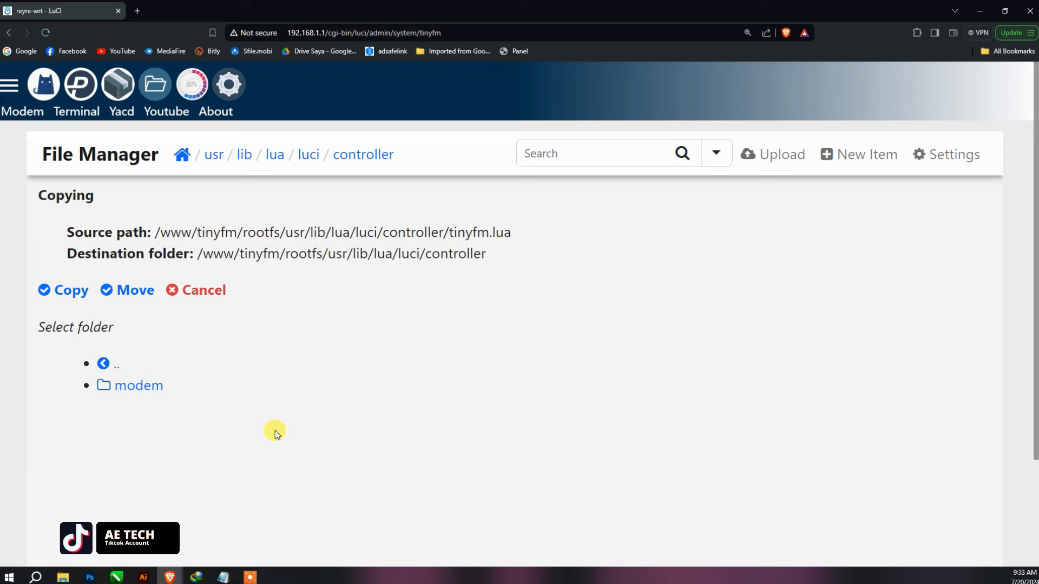
left_click(71, 291)
scroll(257, 330, "down", 3)
scroll(258, 336, "down", 2)
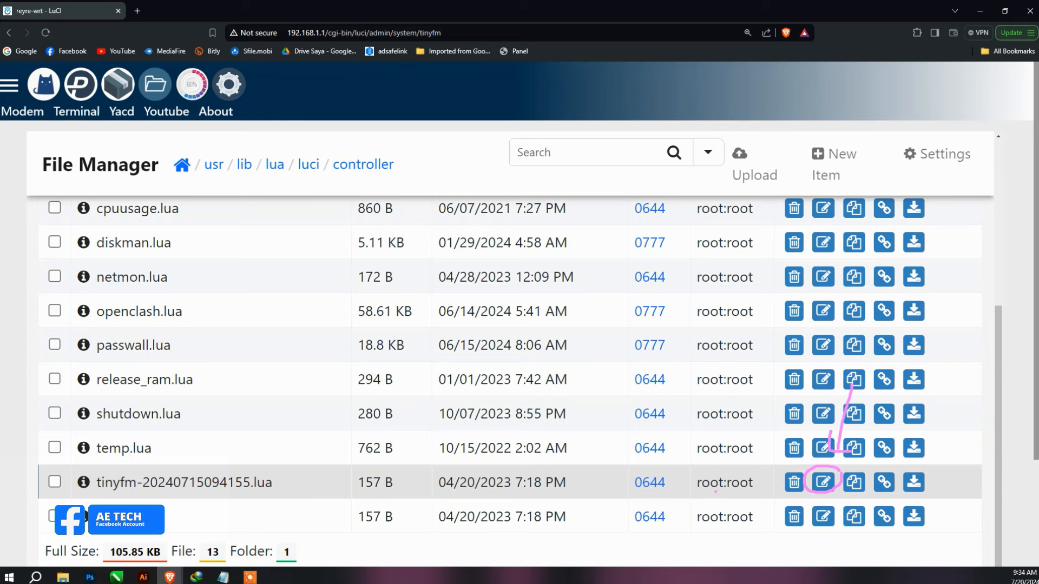
- Rename tinyfm-20240715094155.lua to Kodexplore.lua
left_click(823, 482)
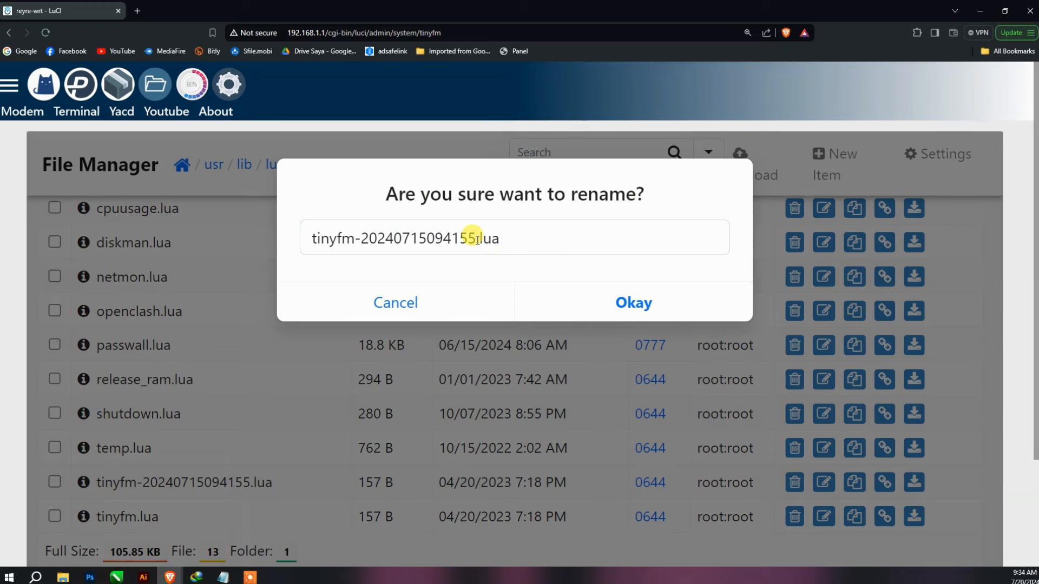
left_click_drag(477, 238, 319, 249)
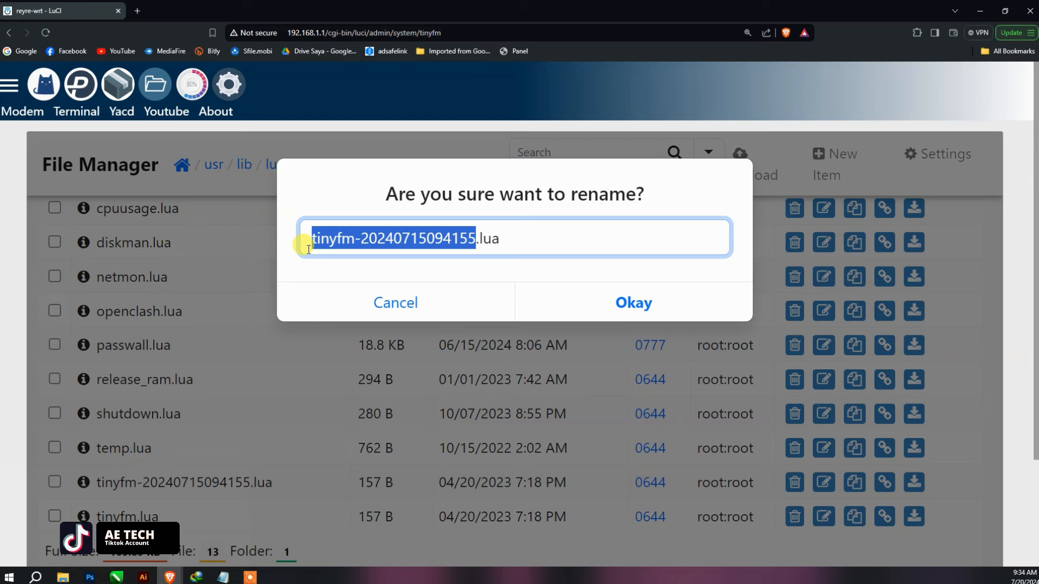
type("Kodex")
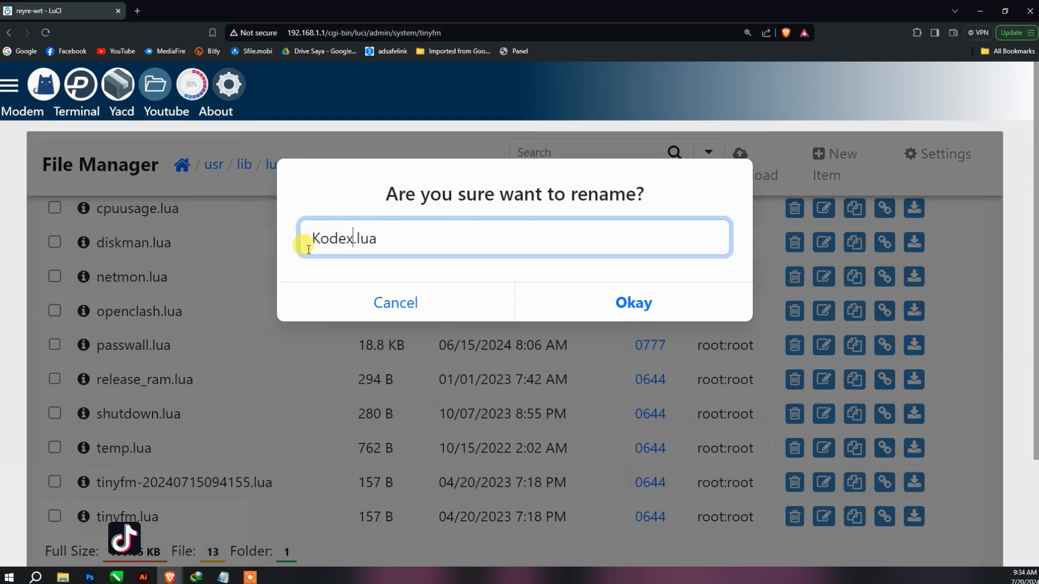
type("plorer")
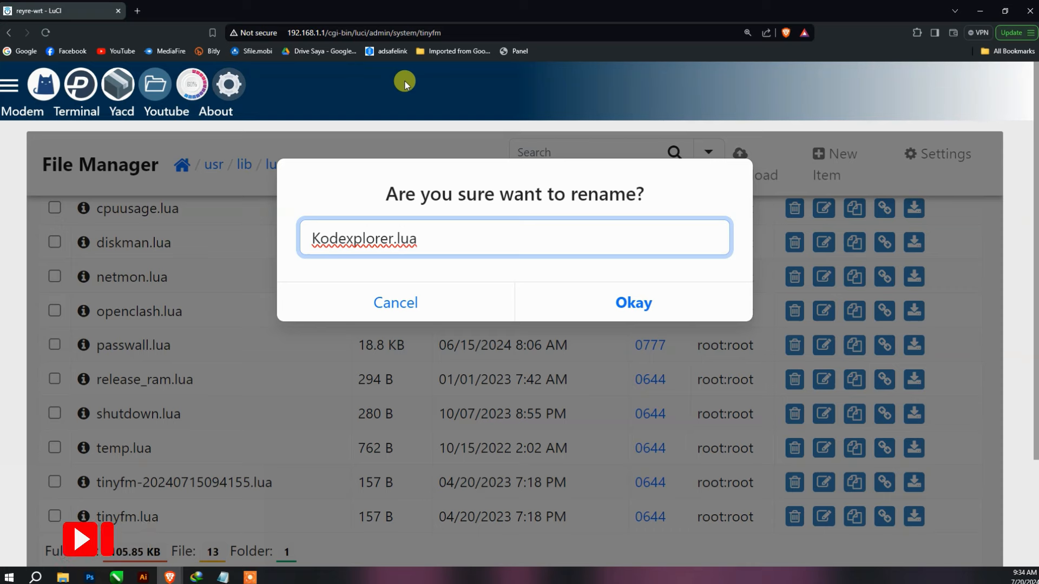
key("BackSpace")
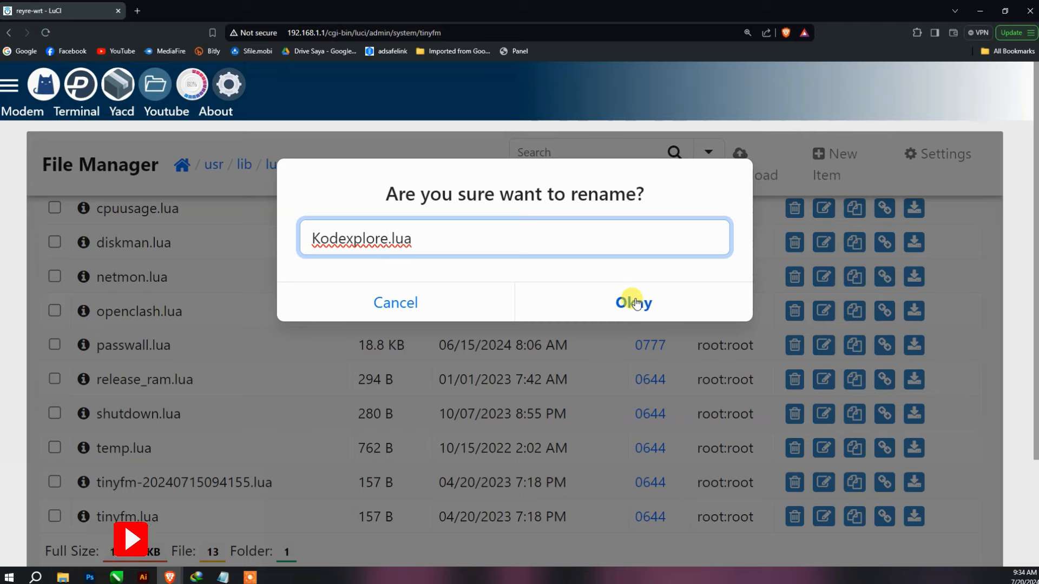
left_click(629, 297)
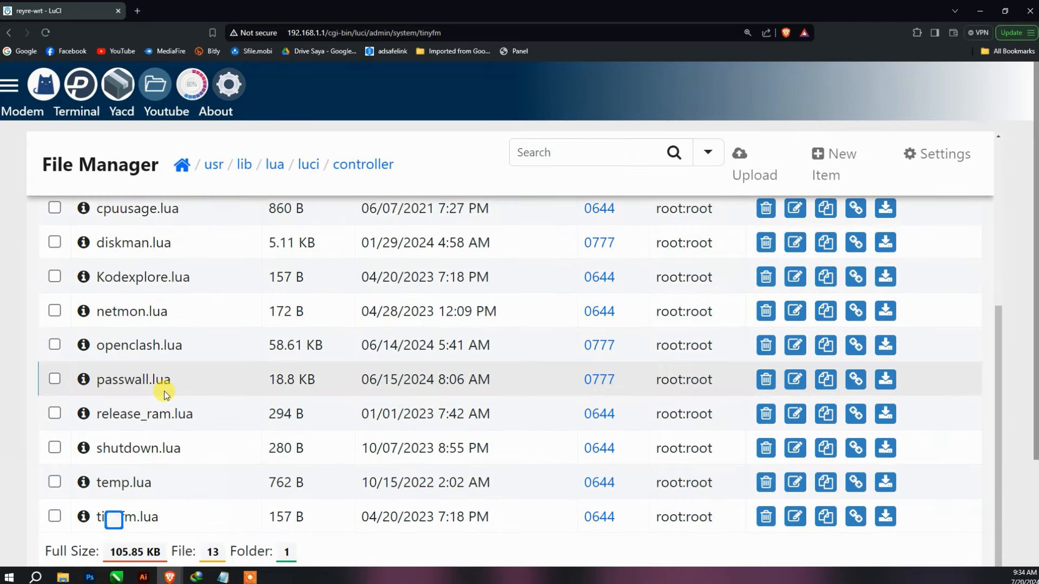
- Open Kodexplore.lua's info page and switch it into the plain-text editor
scroll(238, 325, "up", 1)
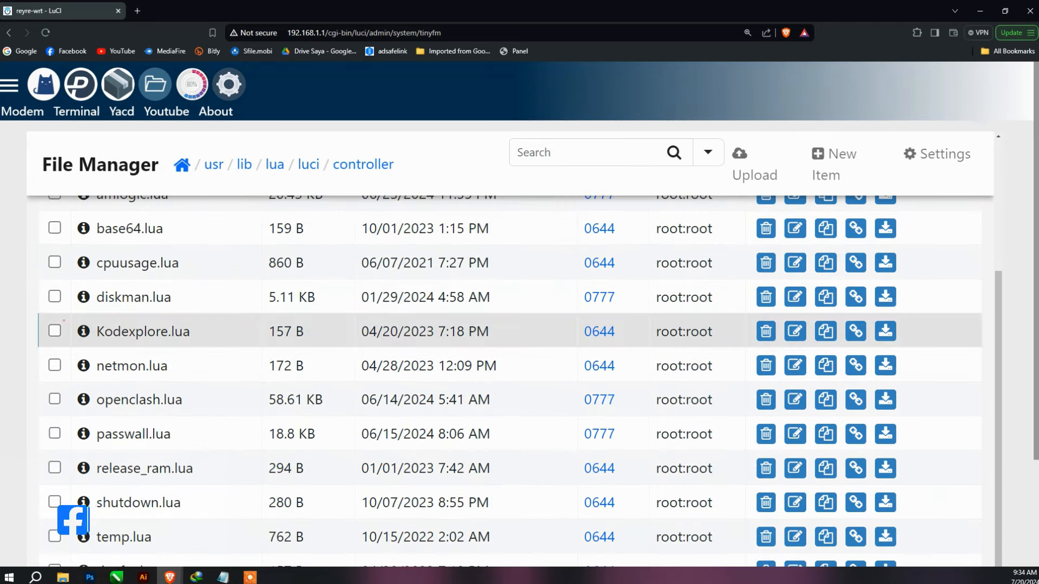
left_click_drag(52, 319, 130, 319)
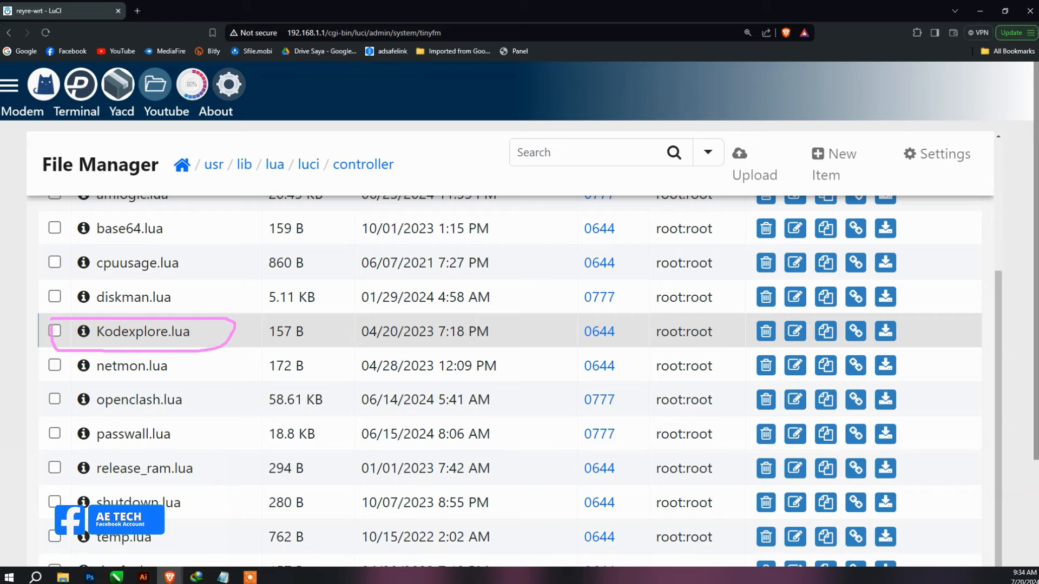
key("Escape")
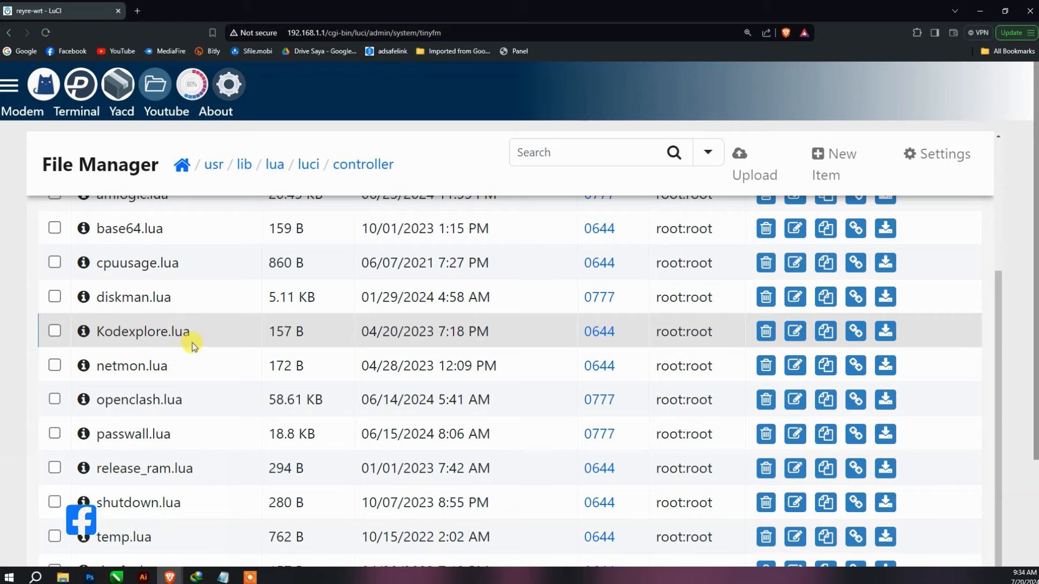
left_click(160, 331)
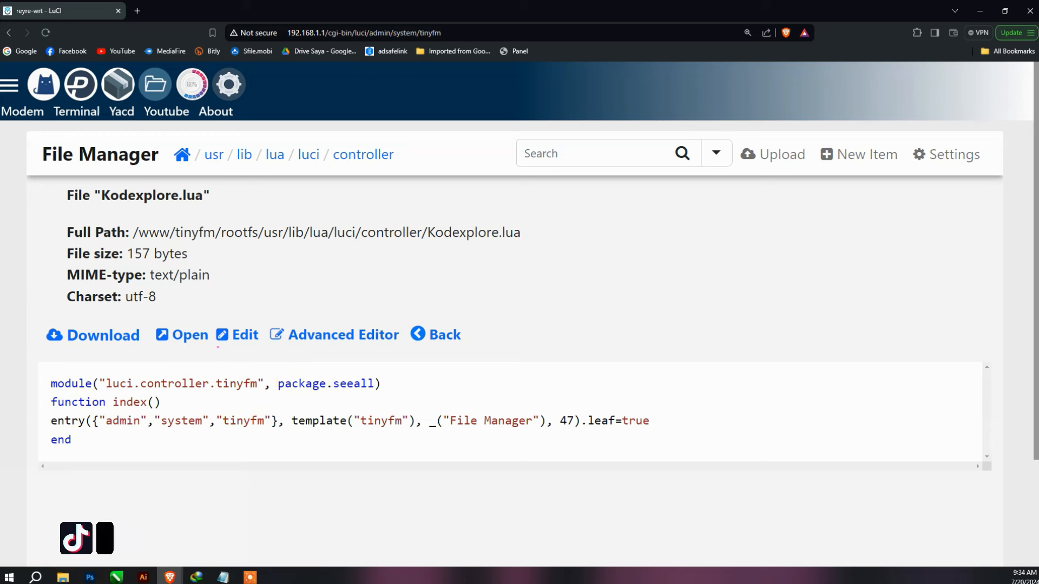
left_click_drag(265, 347, 215, 346)
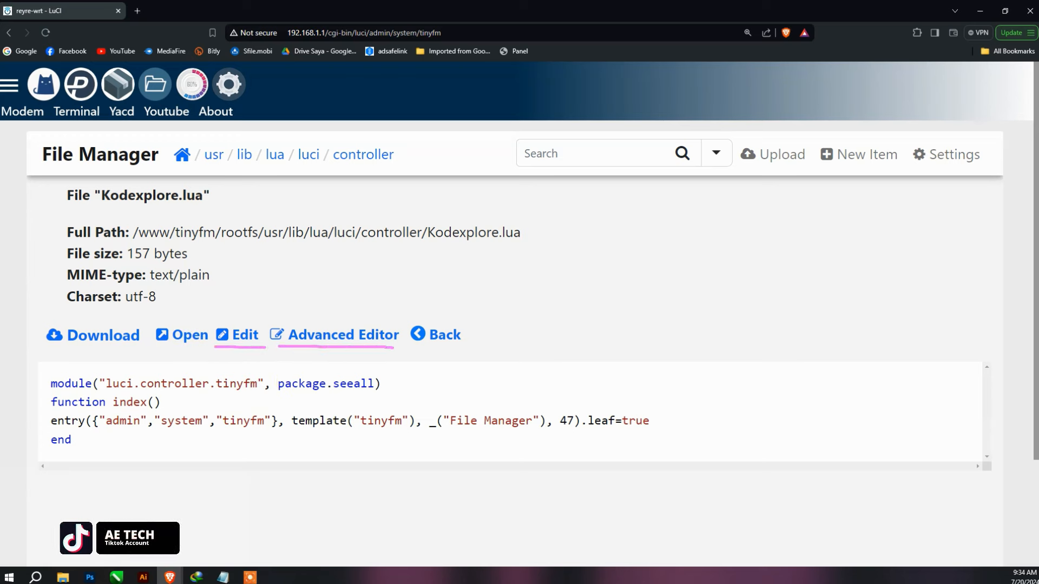
key("Escape")
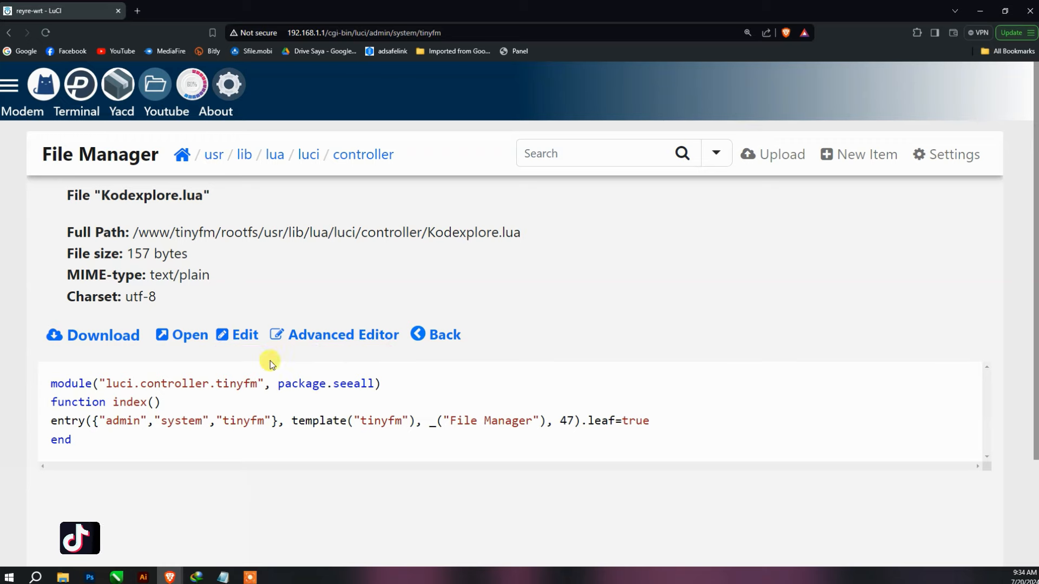
left_click(237, 338)
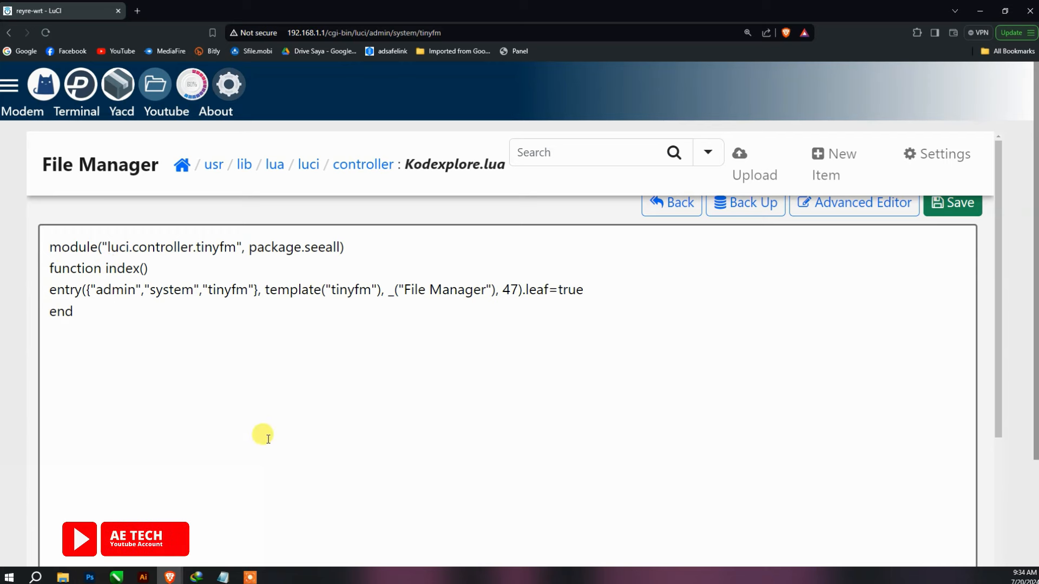
- Copy the word 'kodexplore' from the module line of the Notepad reference script
left_click(222, 577)
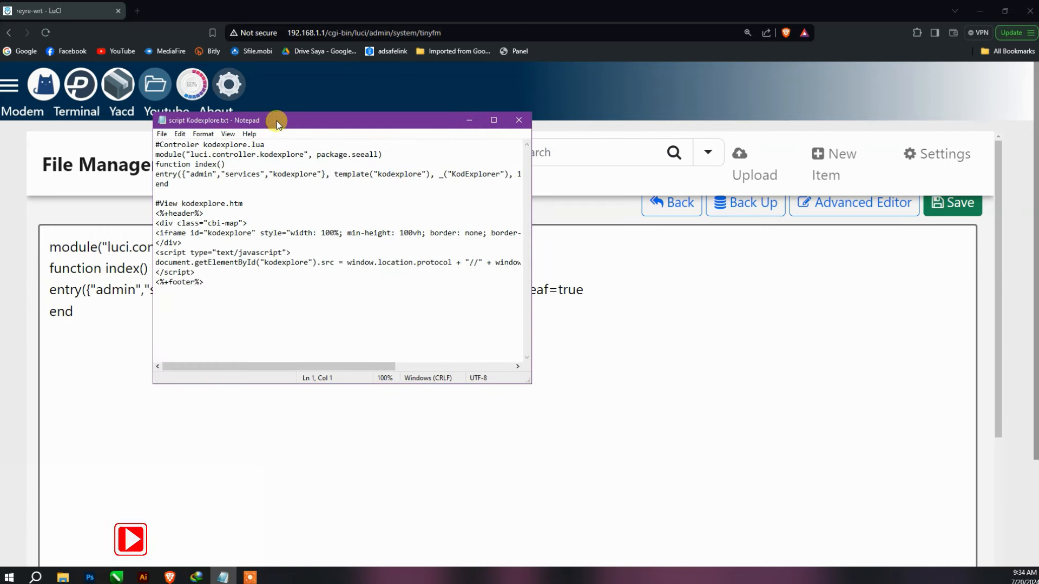
left_click_drag(277, 121, 702, 160)
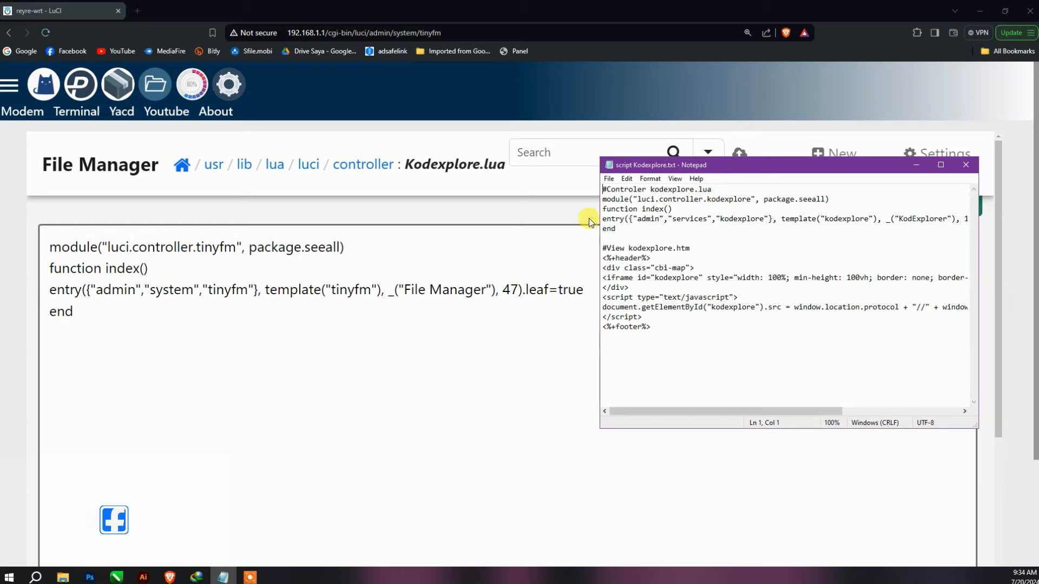
left_click_drag(708, 200, 752, 200)
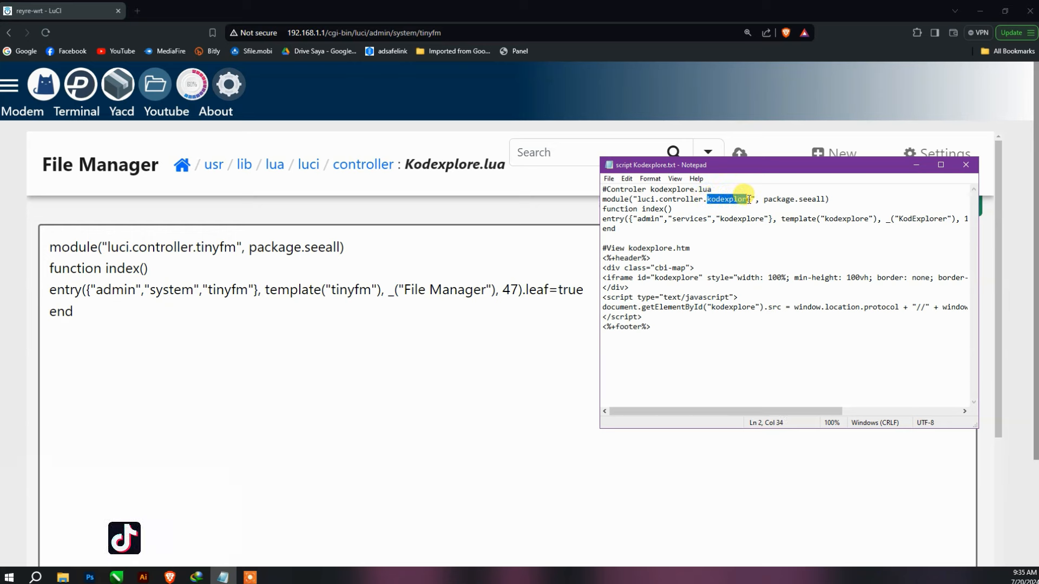
right_click(741, 201)
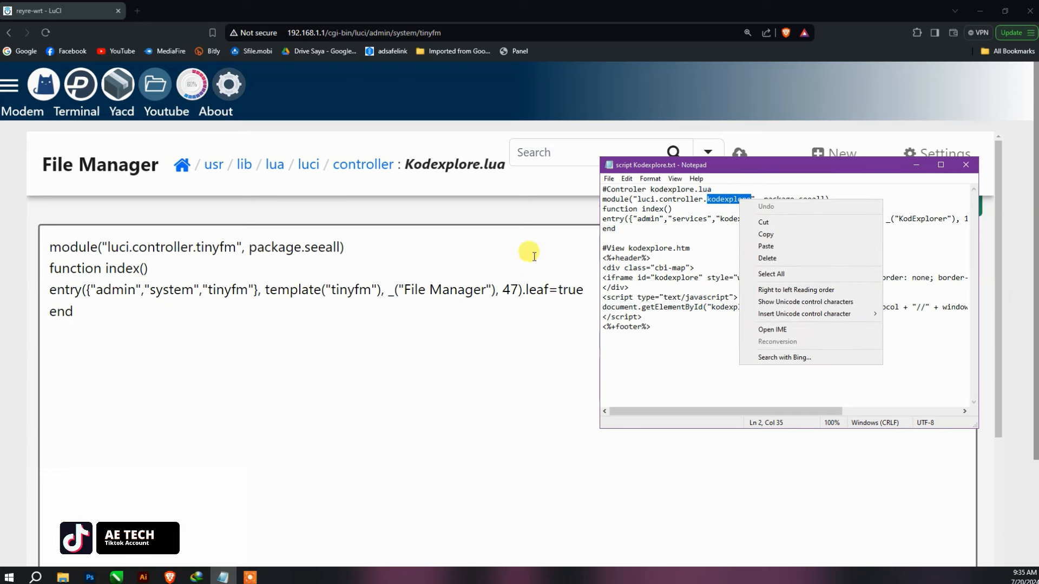
left_click(779, 236)
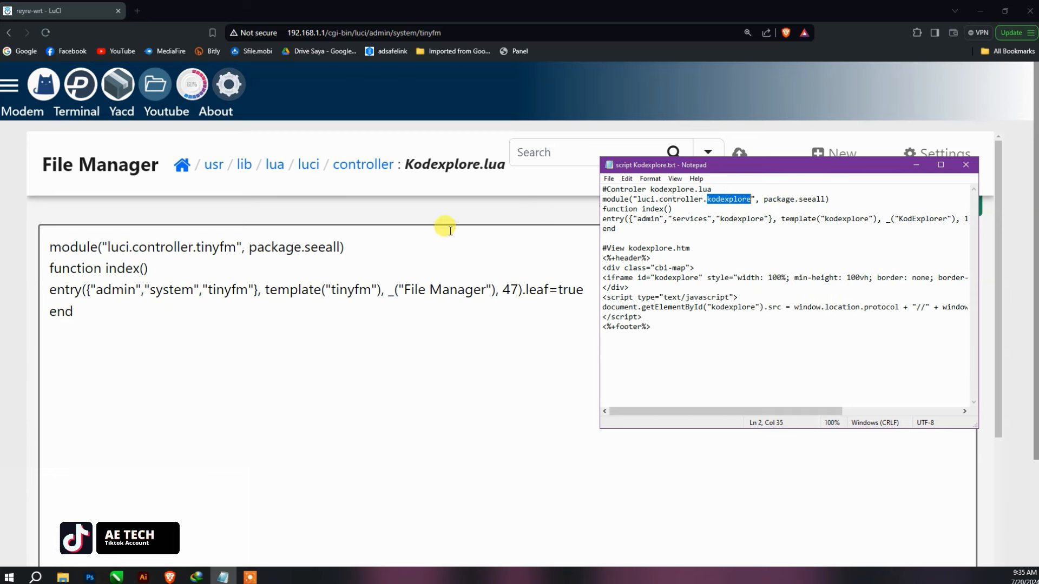
- Paste 'kodexplore' over 'tinyfm' so the module reads luci.controller.kodexplore
left_click_drag(237, 247, 198, 247)
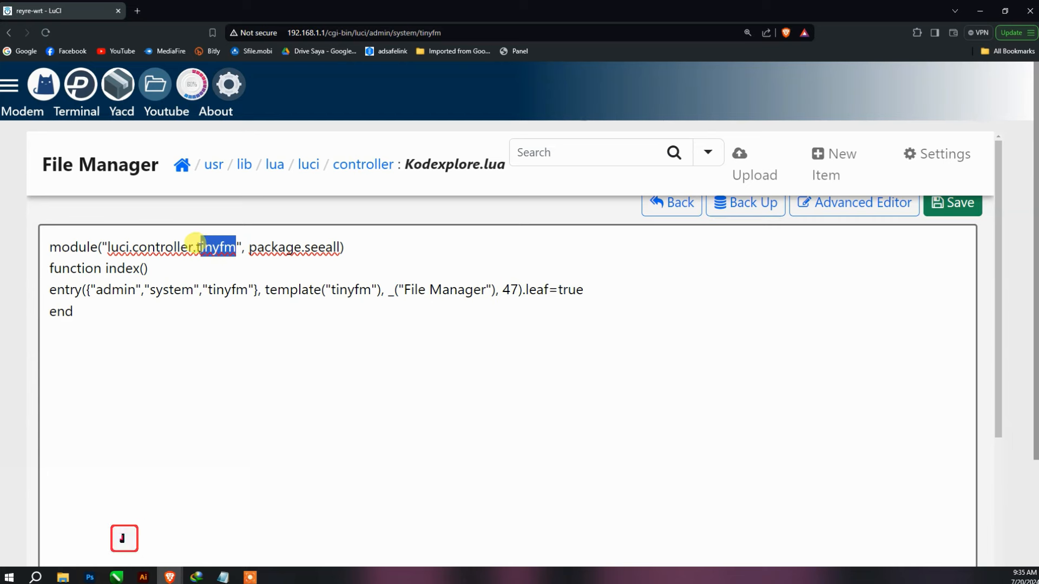
key("ctrl+v")
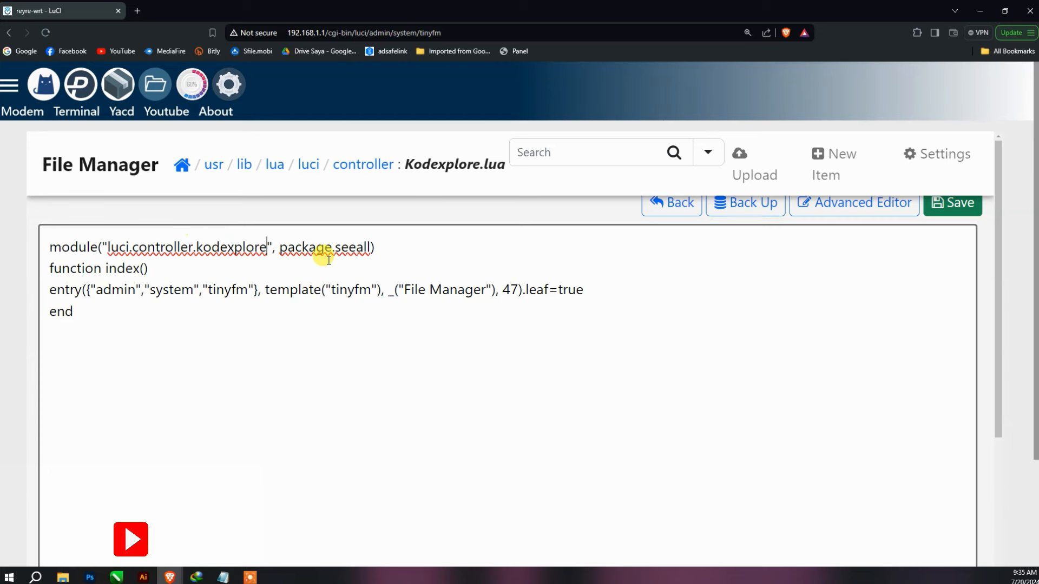
left_click(223, 577)
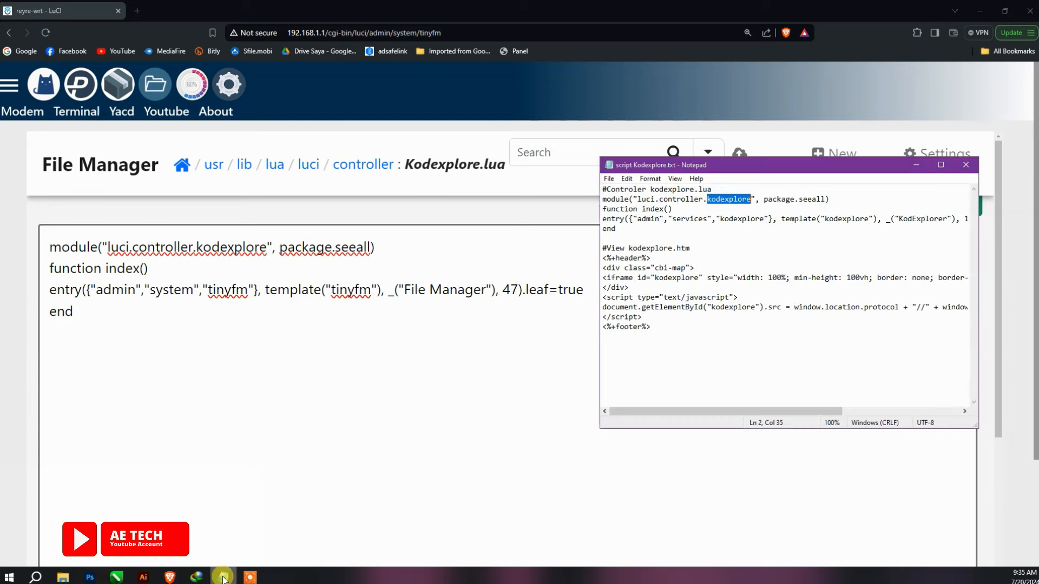
left_click(1005, 11)
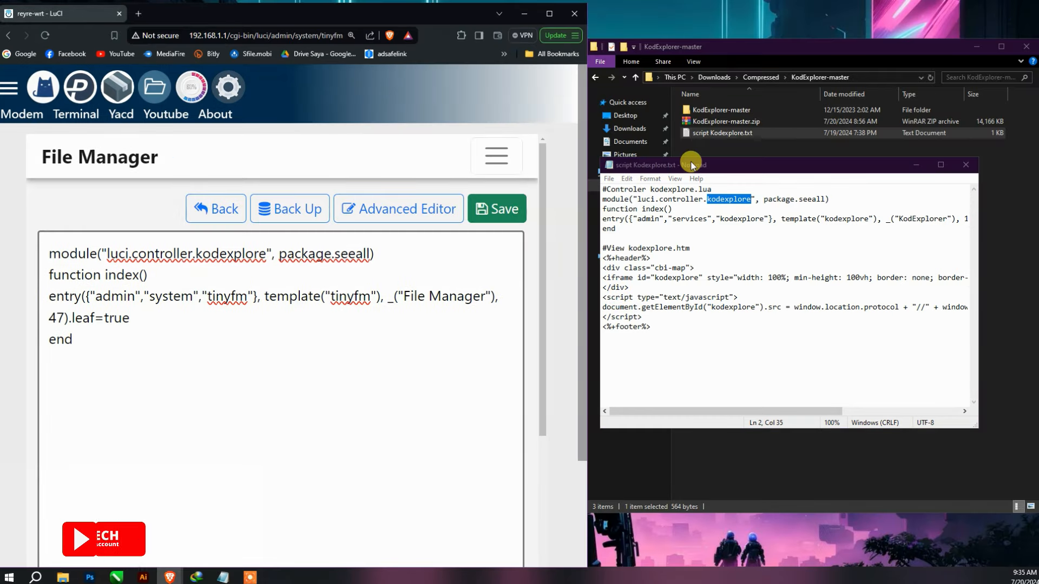
- Minimize File Explorer and check LuCI's System menu section before returning to the editor
left_click(977, 47)
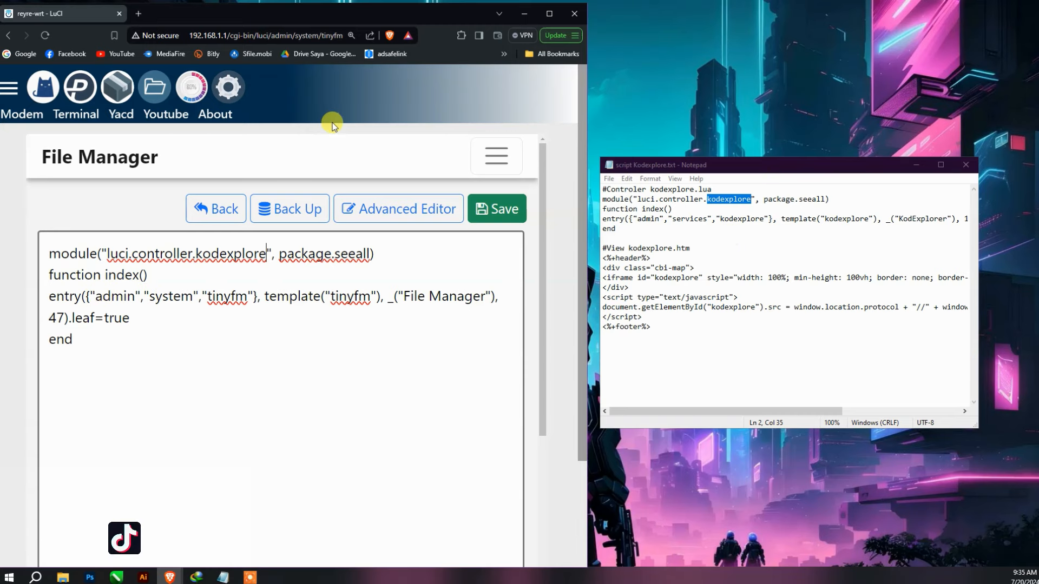
left_click(13, 89)
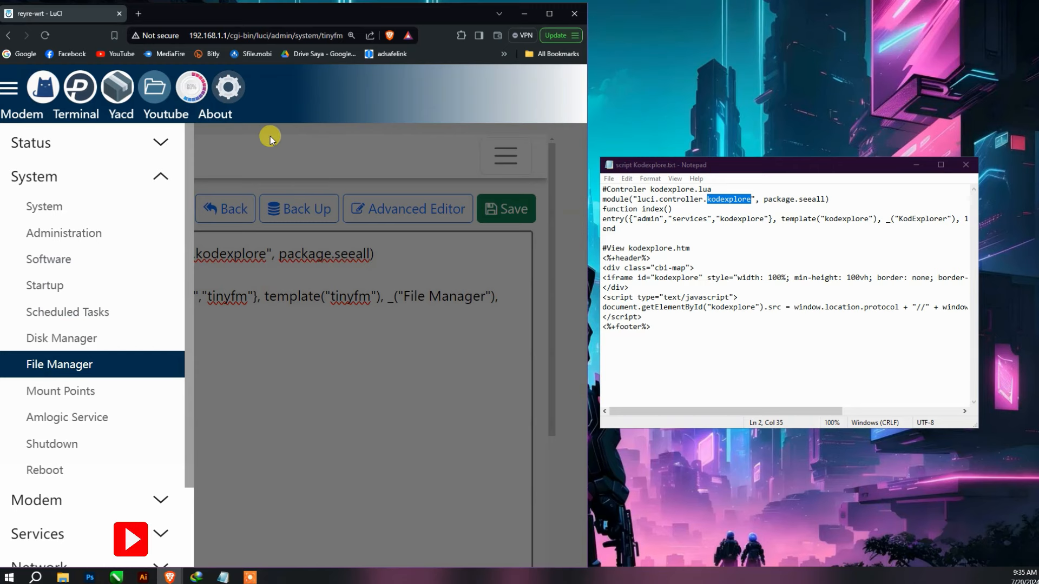
left_click(8, 89)
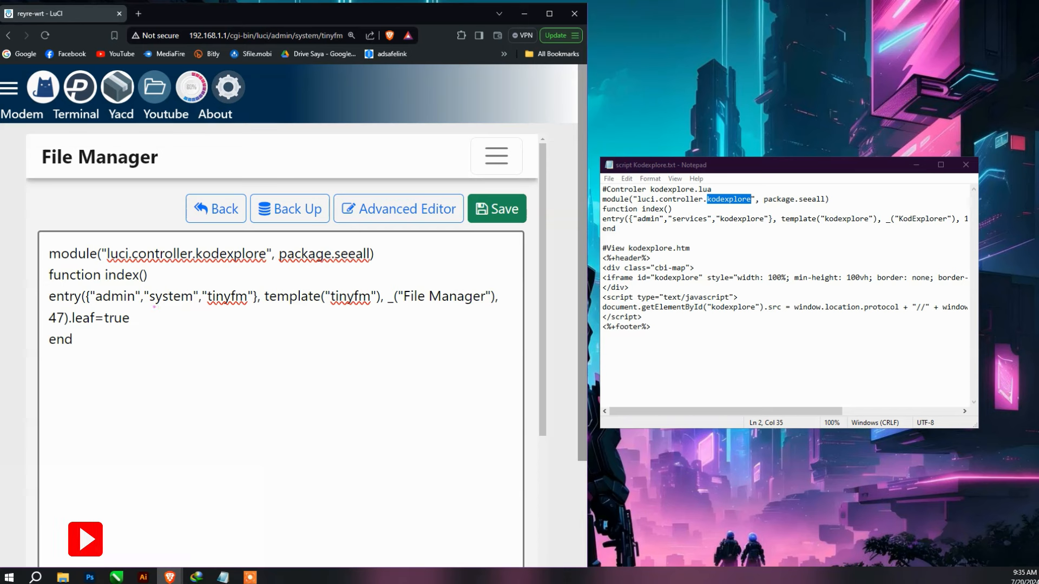
left_click_drag(146, 306, 193, 306)
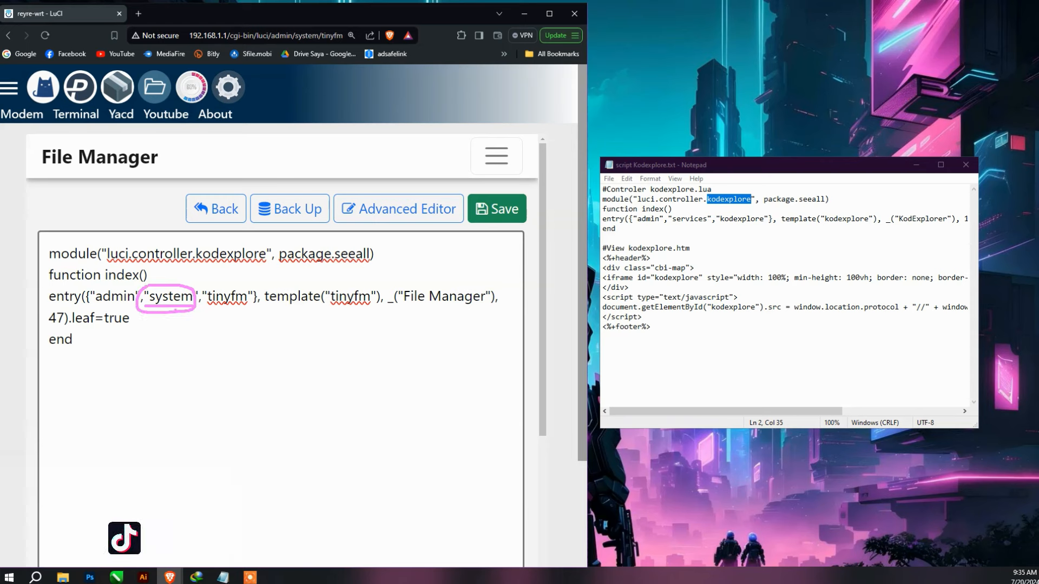
- Change the entry line to admin, services, kodexplore with template("kodexplore")
key("Escape")
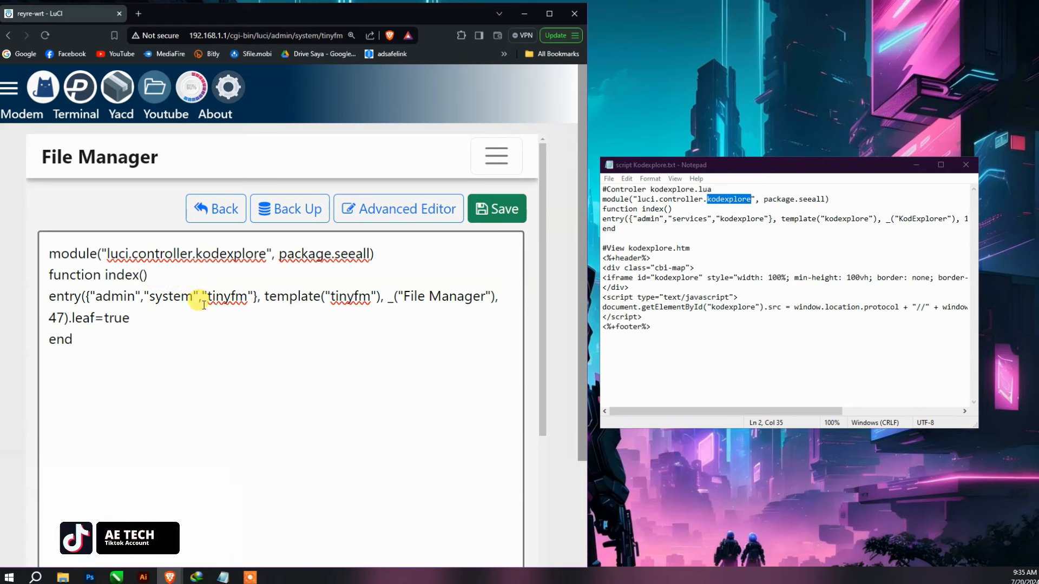
key("BackSpace")
key("BackSpace")
key("BackSpace")
key("BackSpace")
key("BackSpace")
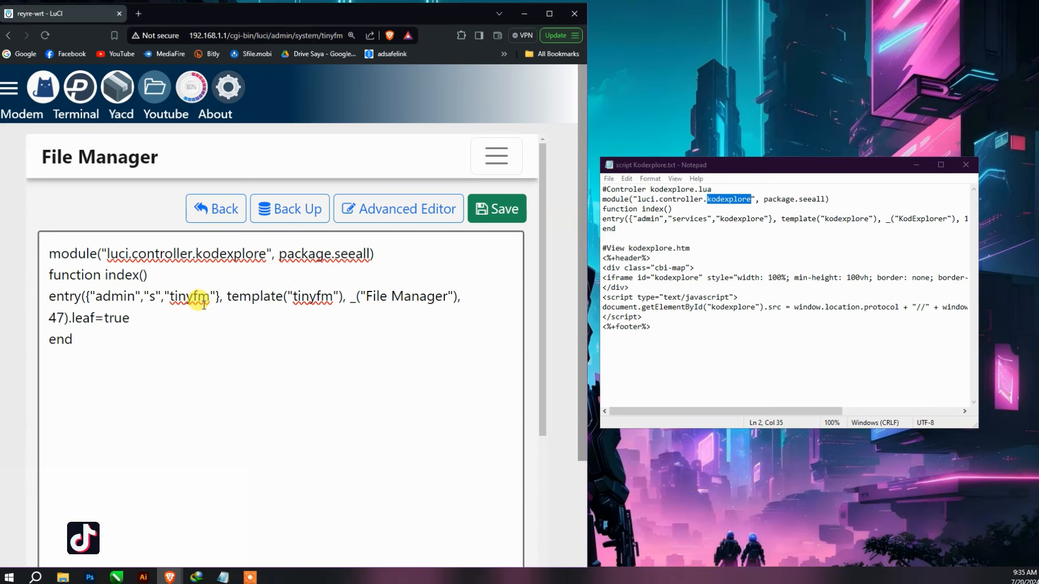
type("er")
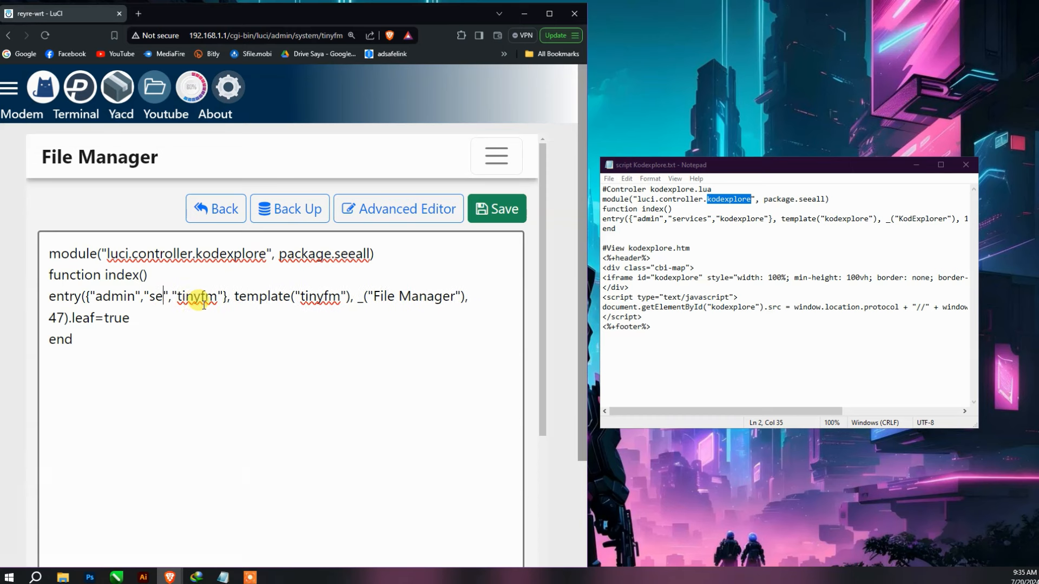
type("vices")
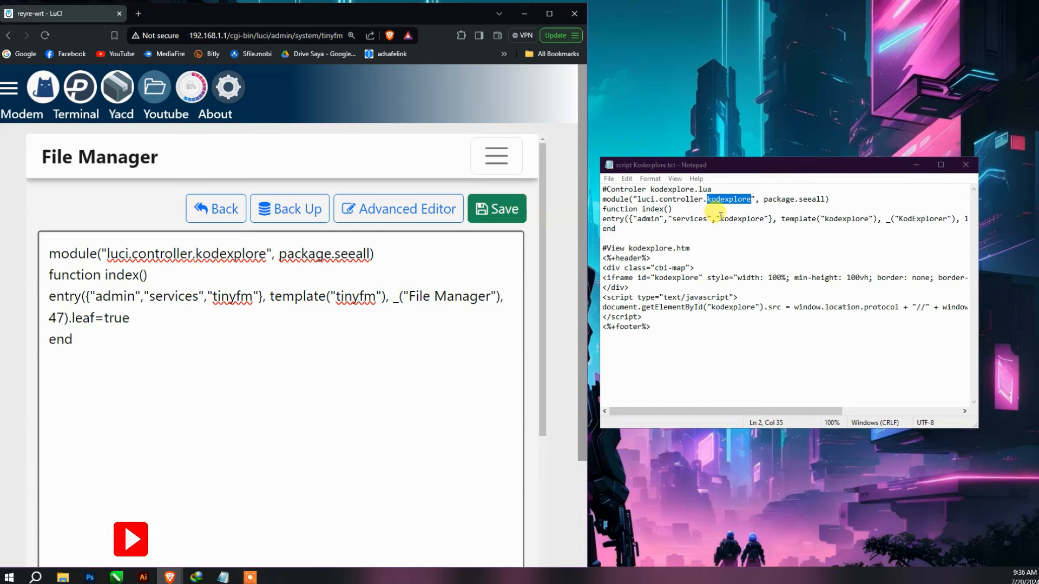
left_click_drag(214, 299, 251, 301)
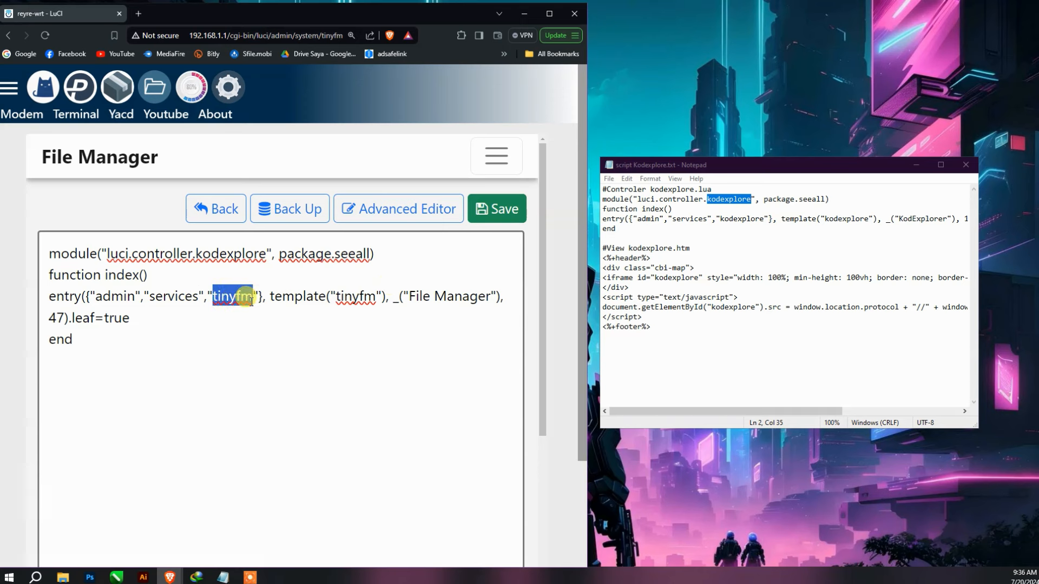
key("ctrl+v")
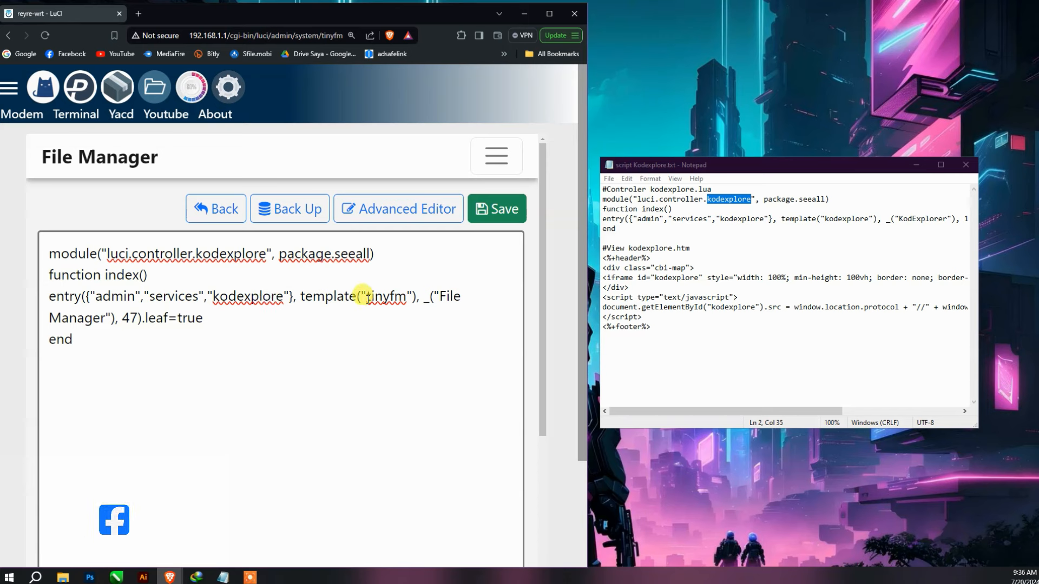
left_click_drag(366, 297, 407, 299)
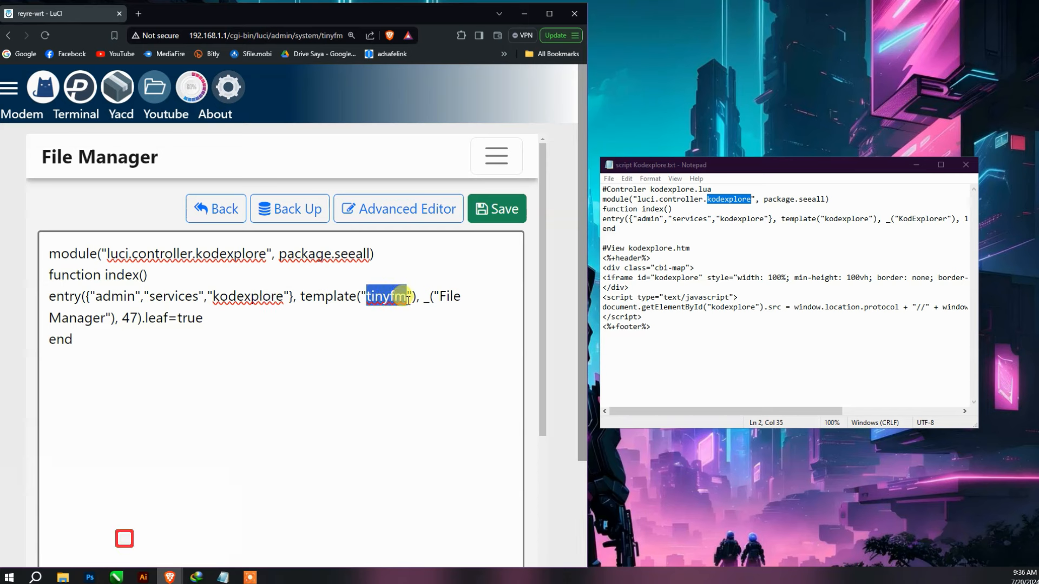
key("ctrl+v")
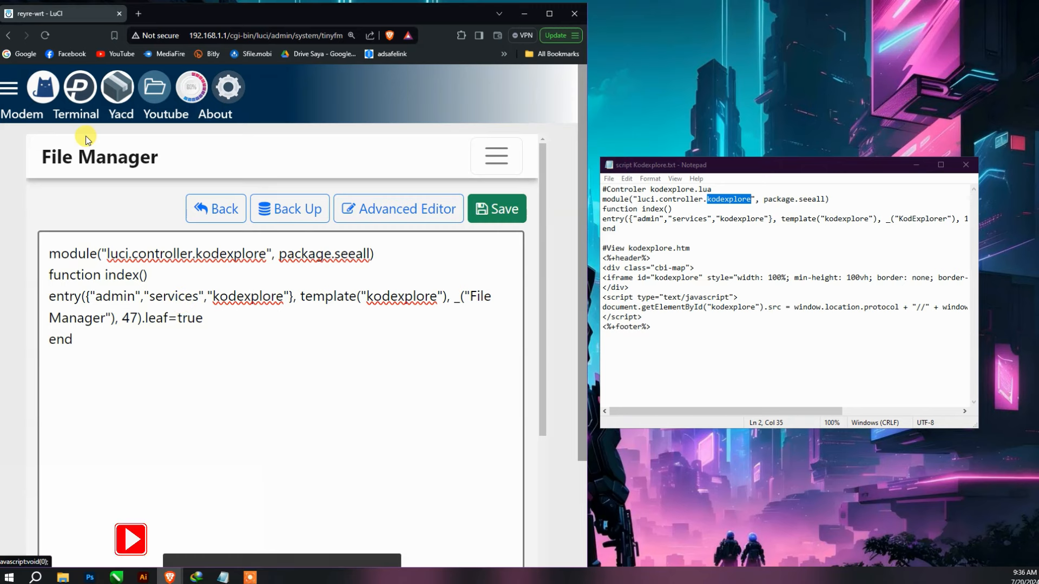
- Leave the editor and return to the controller folder listing
left_click(212, 209)
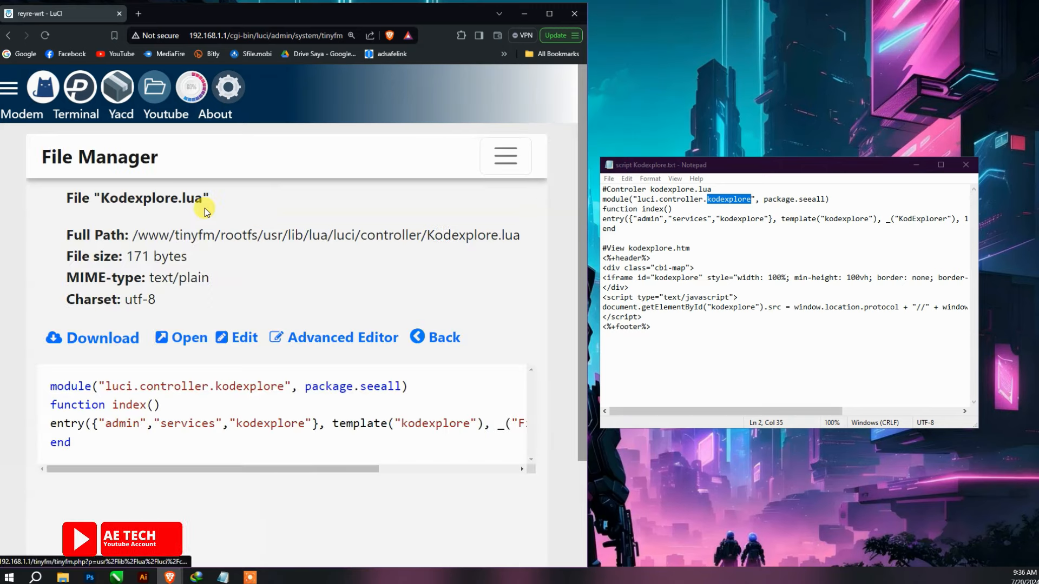
left_click(433, 337)
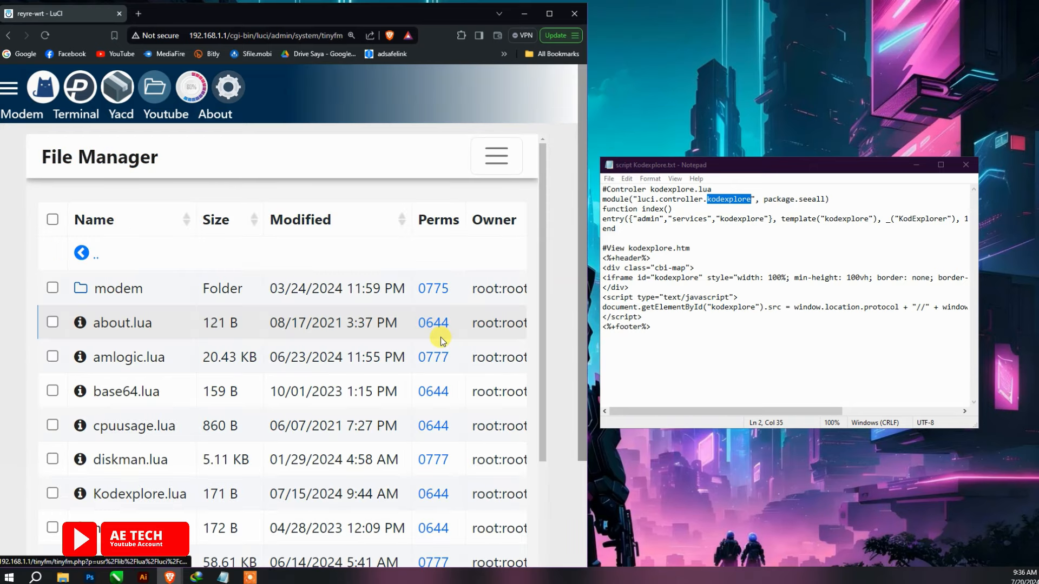
scroll(211, 208, "down", 3)
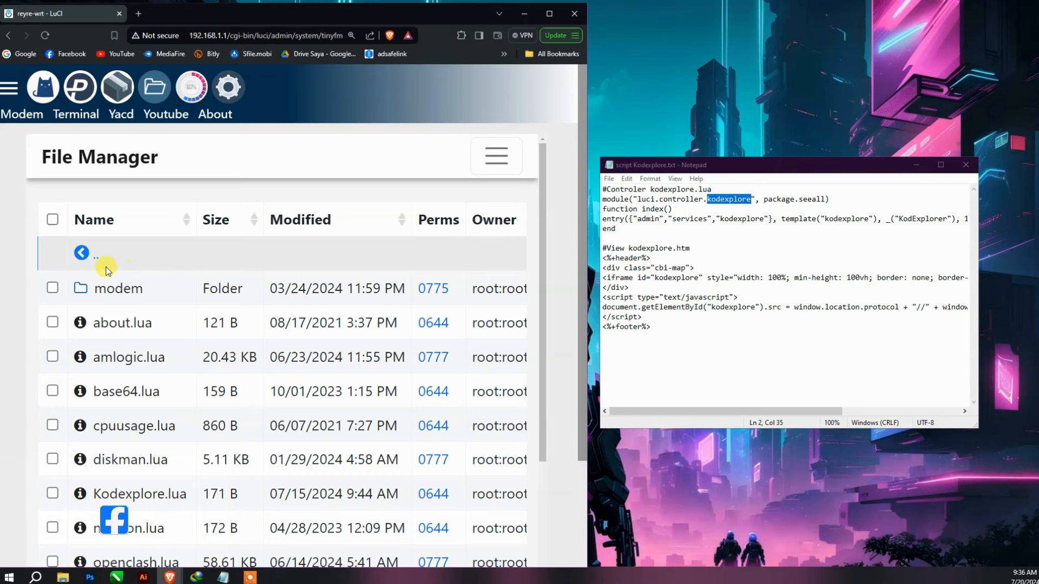
- Go up to /usr/lib/lua/luci and open the view folder
left_click(90, 261)
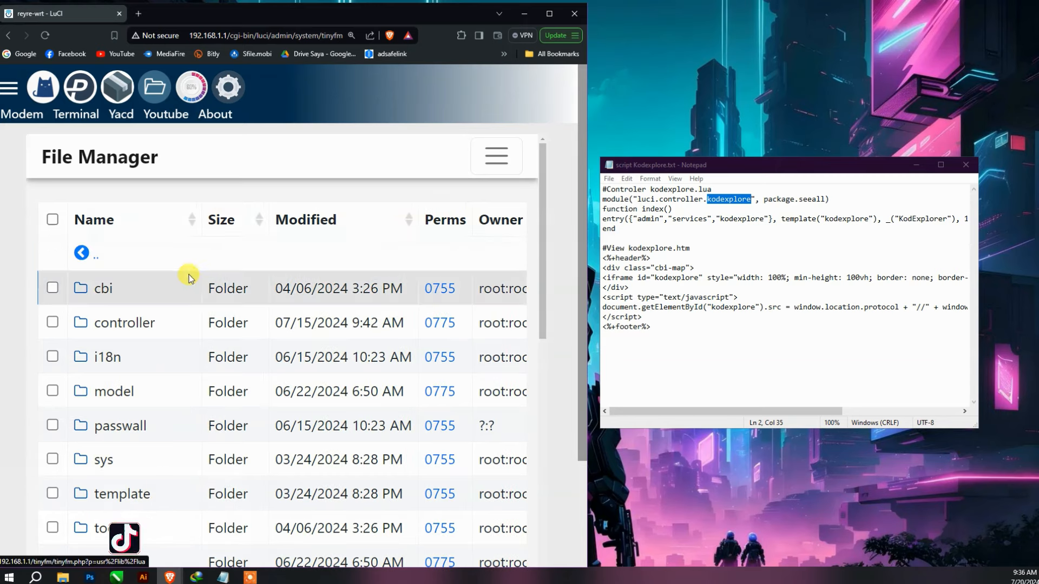
scroll(197, 278, "down", 5)
scroll(204, 275, "up", 1)
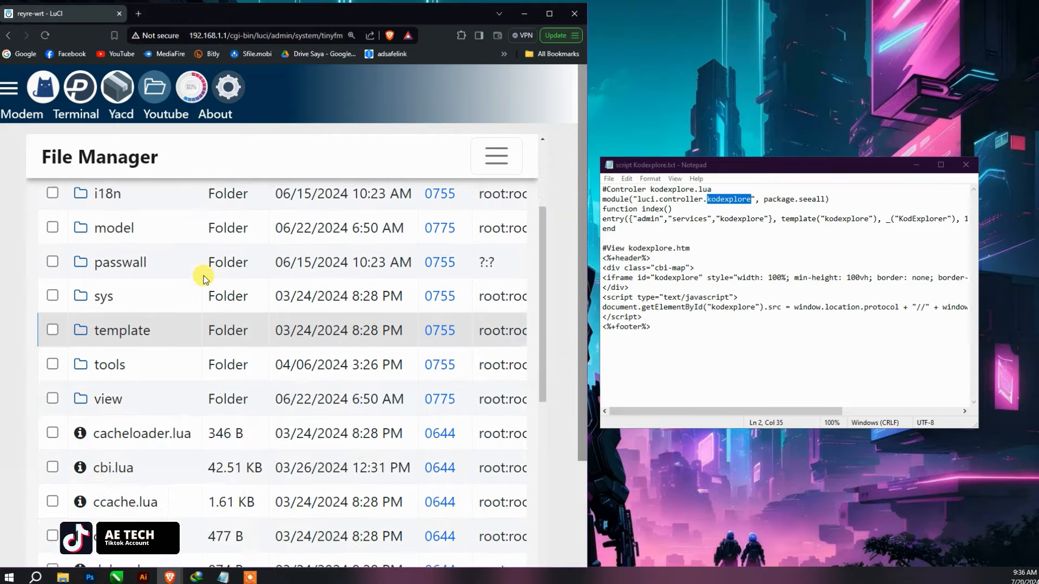
scroll(184, 238, "up", 3)
scroll(155, 271, "down", 3)
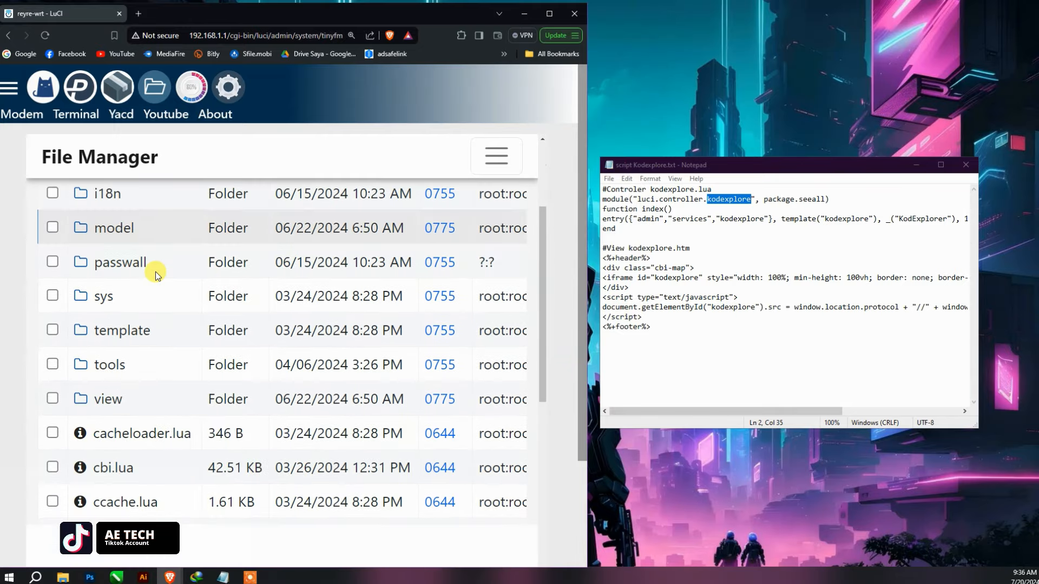
scroll(169, 278, "up", 1)
left_click(143, 387)
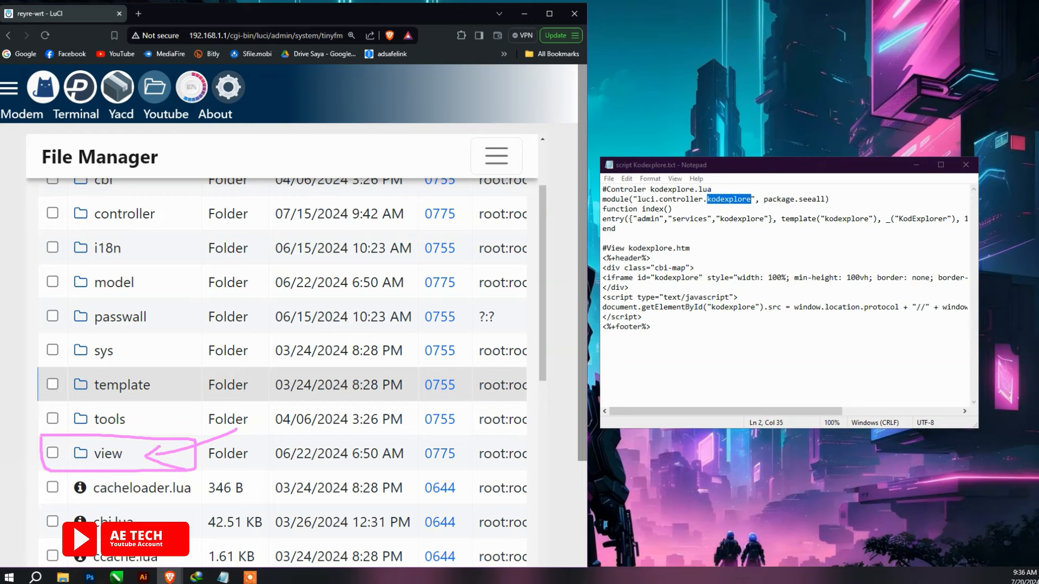
- In the view folder, copy tinyfm.htm into the same folder
left_click(108, 453)
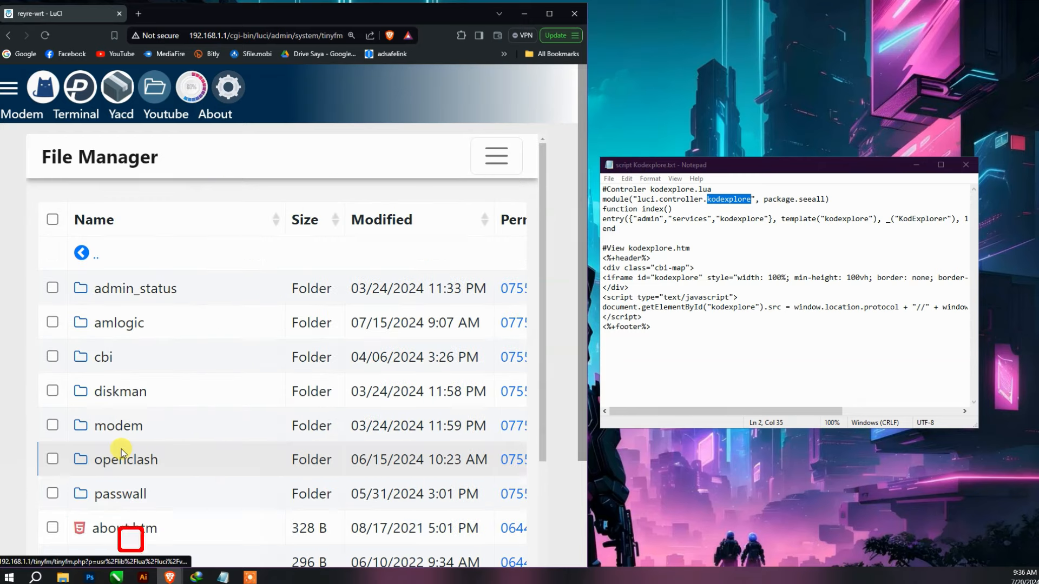
scroll(174, 430, "down", 5)
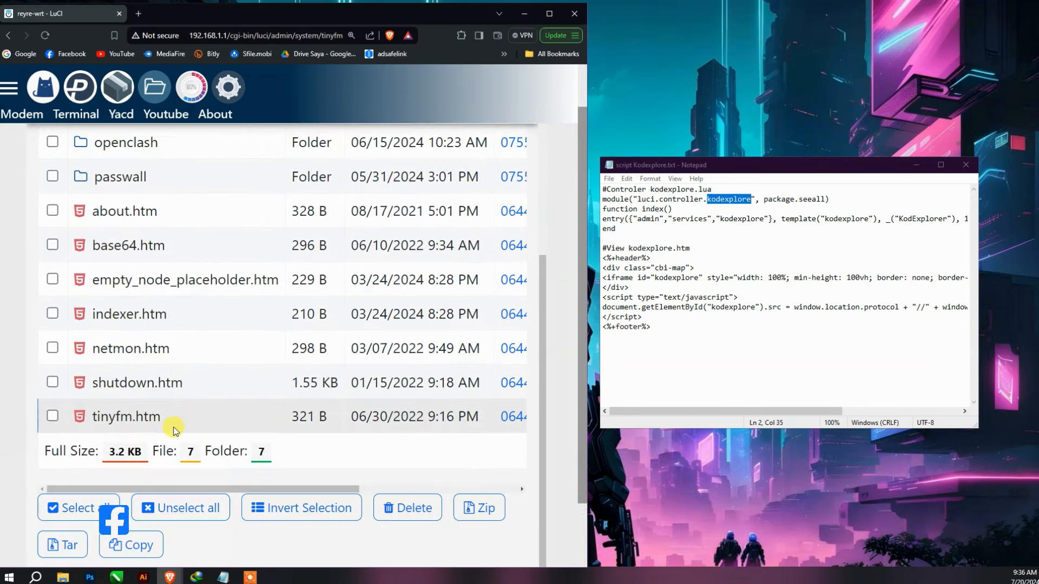
scroll(197, 359, "up", 3)
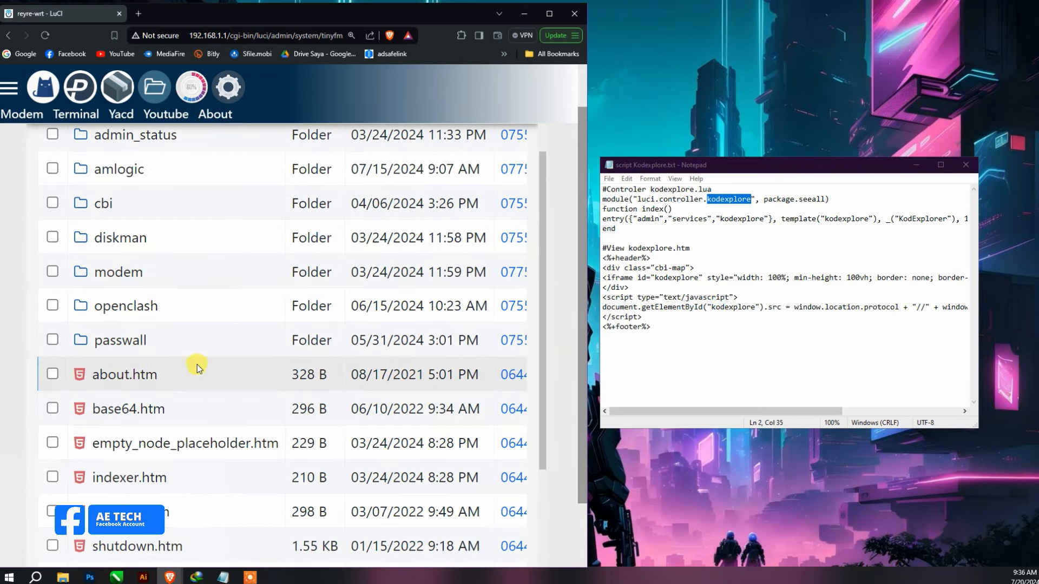
scroll(197, 368, "down", 3)
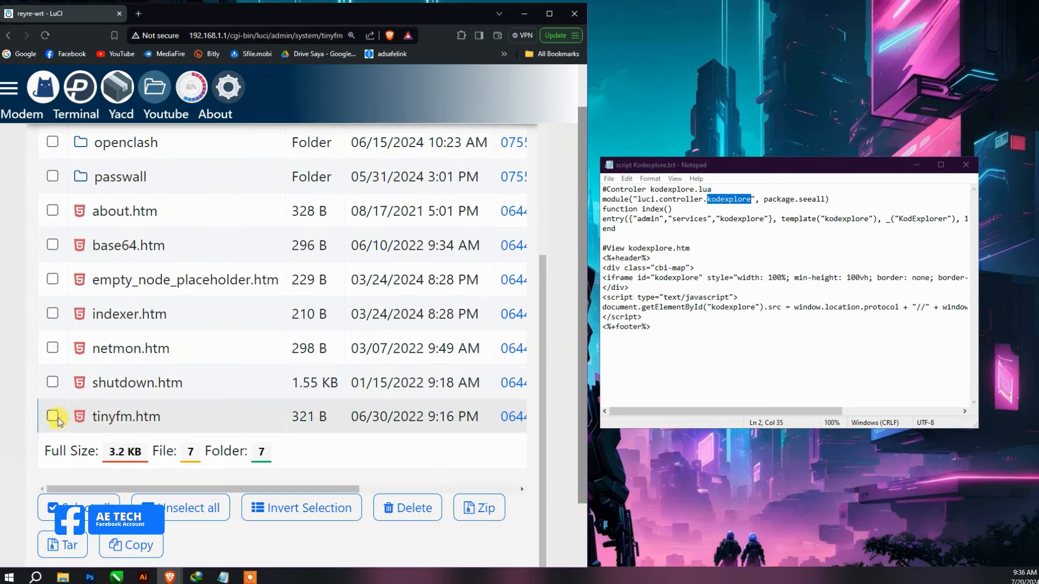
left_click_drag(193, 489, 351, 489)
left_click(449, 416)
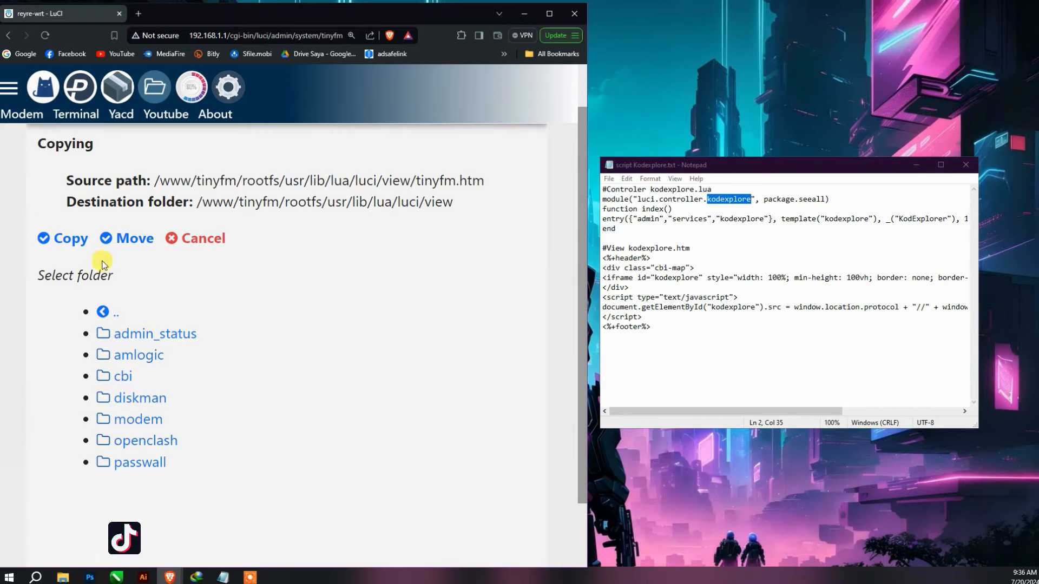
left_click(72, 239)
- Rename the copy tinyfm-20240715094457.htm to kodexplore.htm
scroll(384, 476, "down", 5)
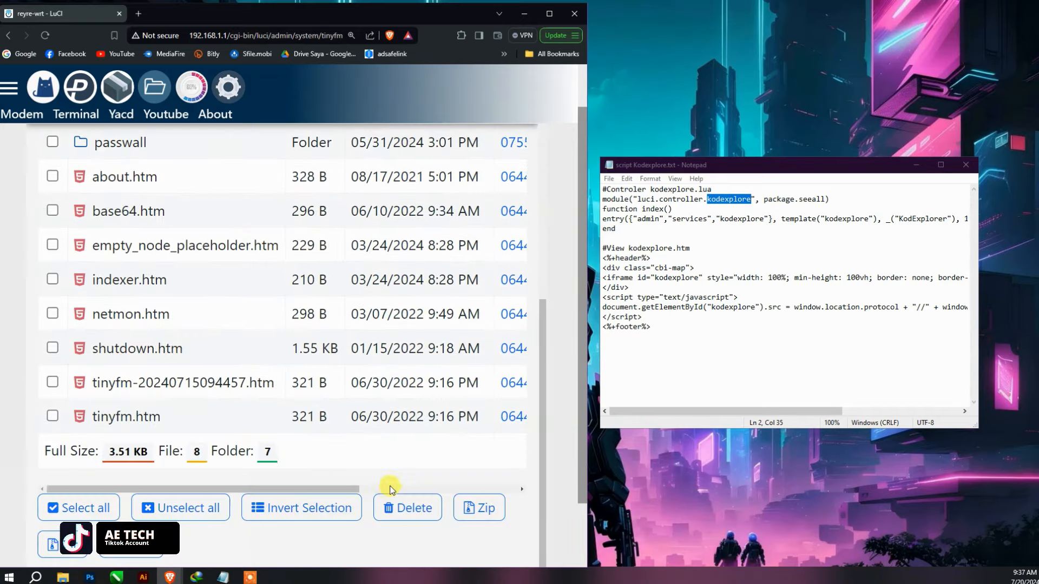
left_click_drag(323, 489, 466, 489)
left_click(489, 374)
scroll(228, 259, "up", 1)
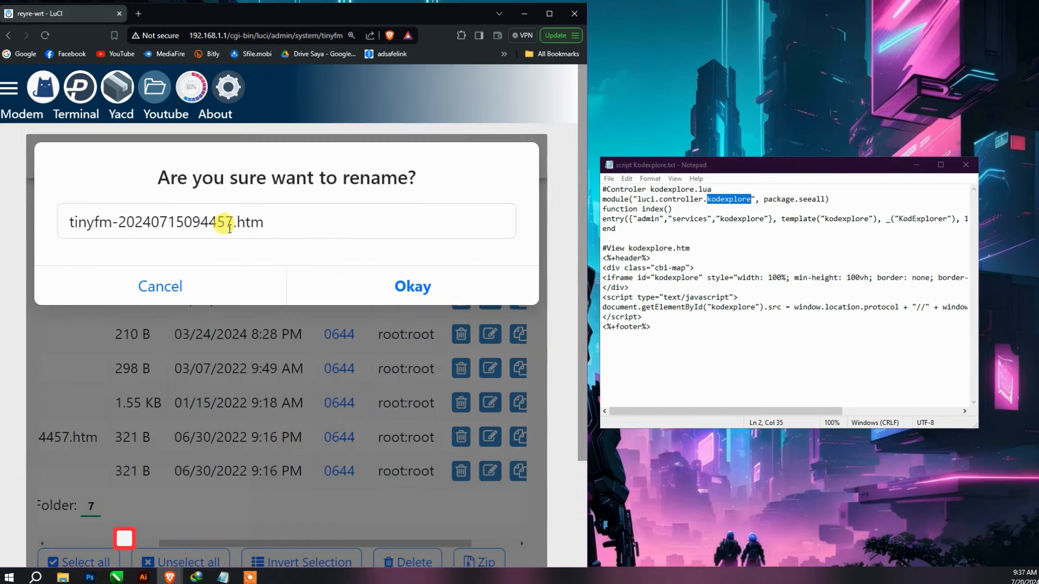
left_click_drag(231, 223, 53, 231)
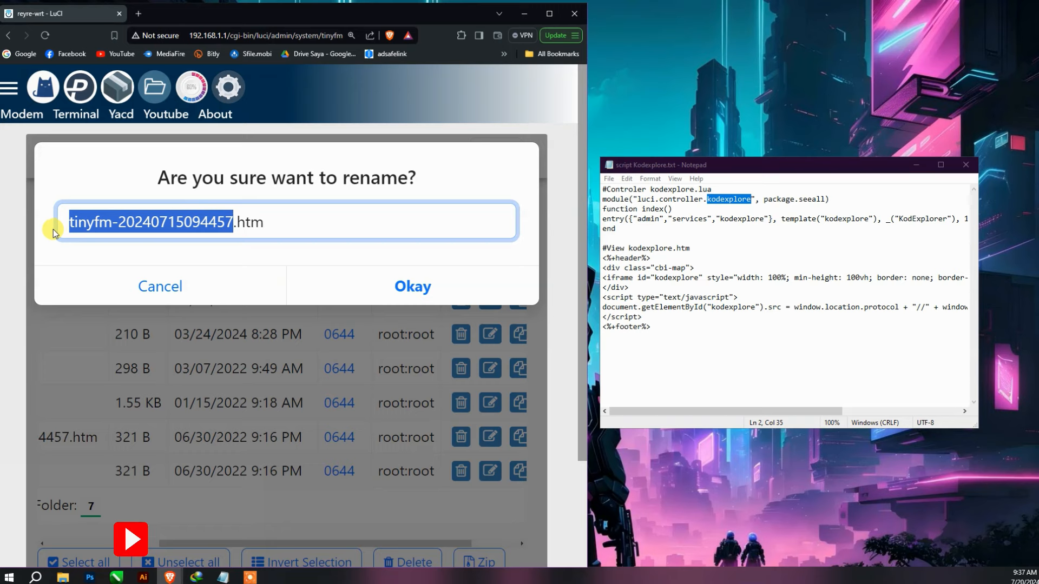
type("kodexplore")
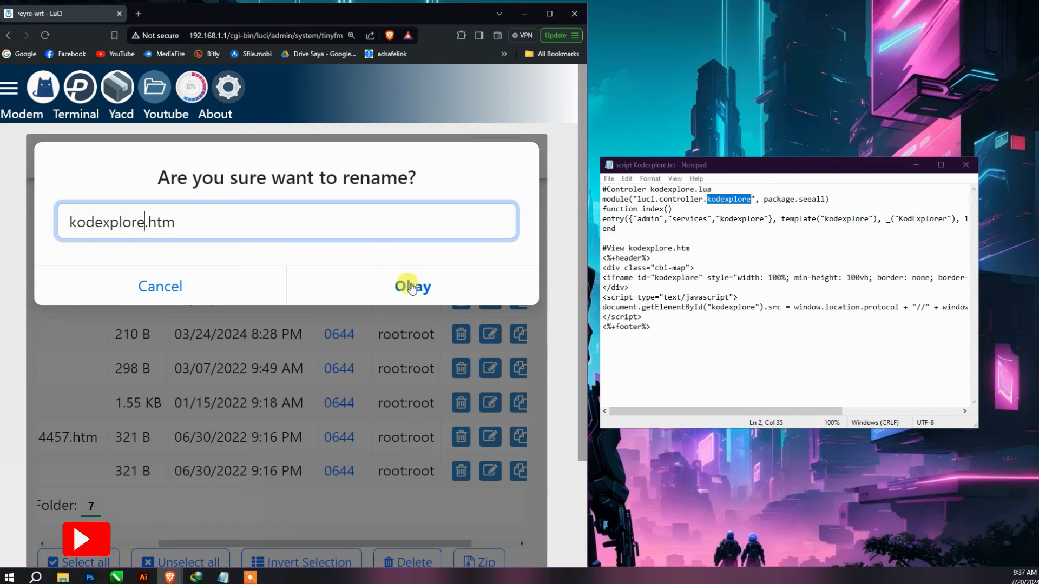
left_click(396, 287)
scroll(370, 415, "down", 4)
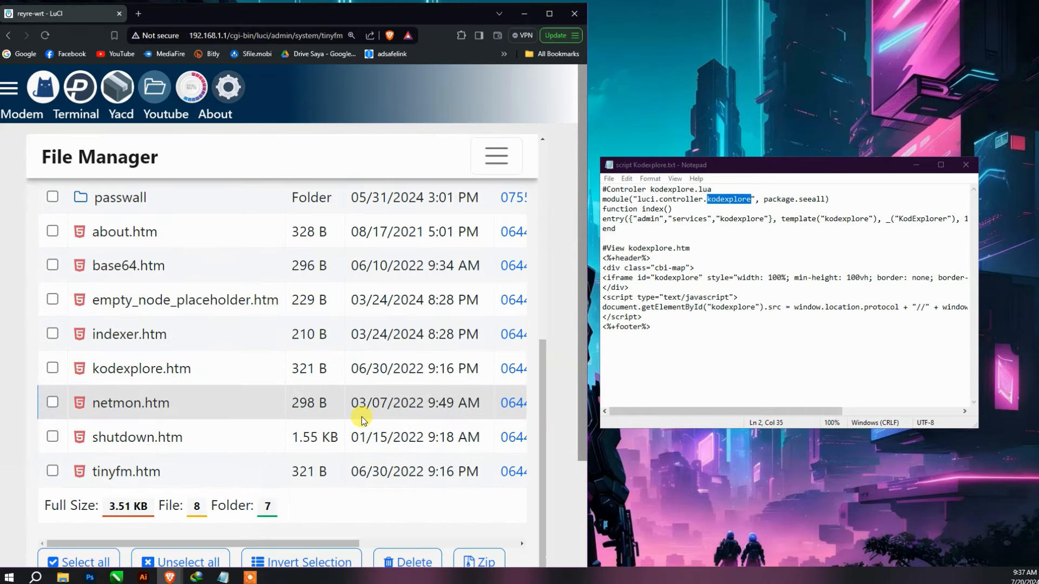
- Edit kodexplore.htm so the iframe id and the getElementById target read kodexplore instead of tinyfm
left_click(141, 368)
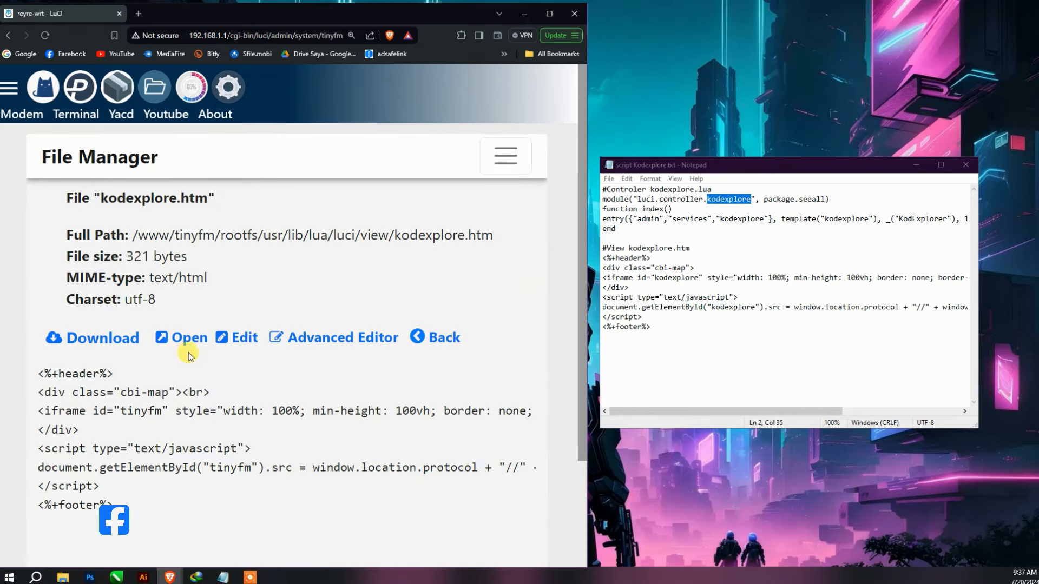
left_click(253, 348)
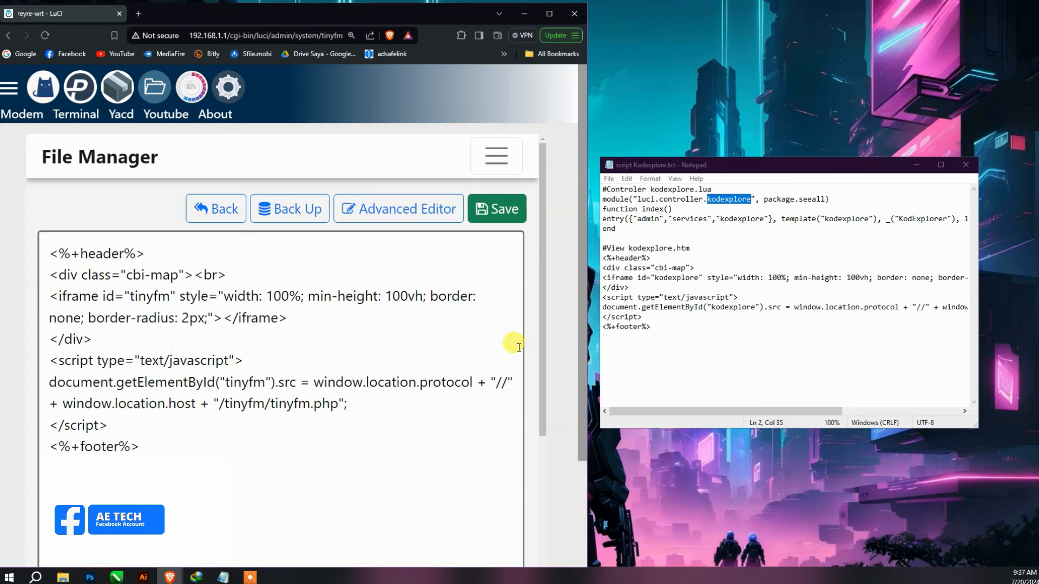
left_click_drag(604, 259, 654, 326)
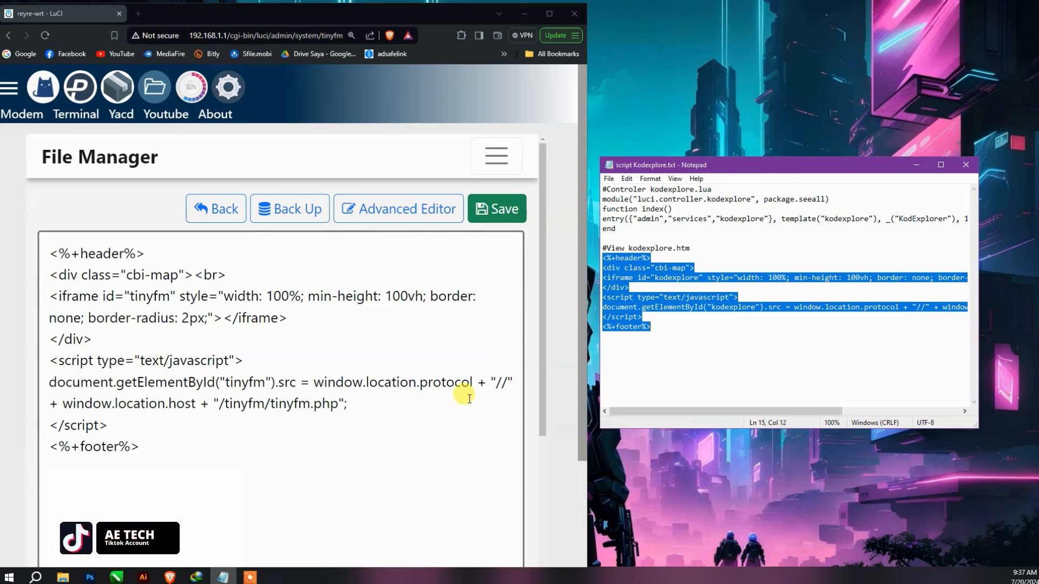
left_click(723, 376)
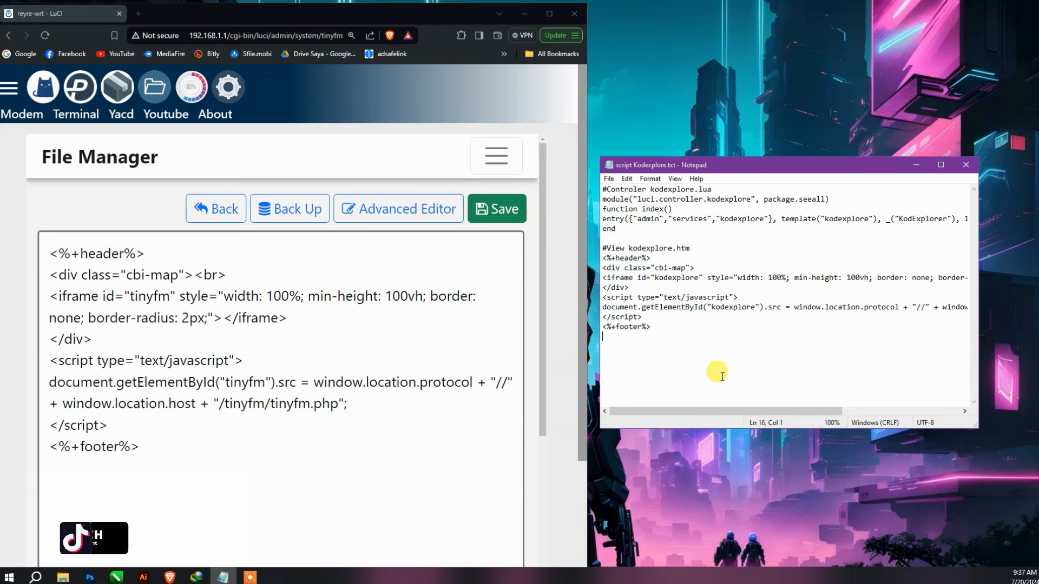
left_click_drag(655, 278, 696, 279)
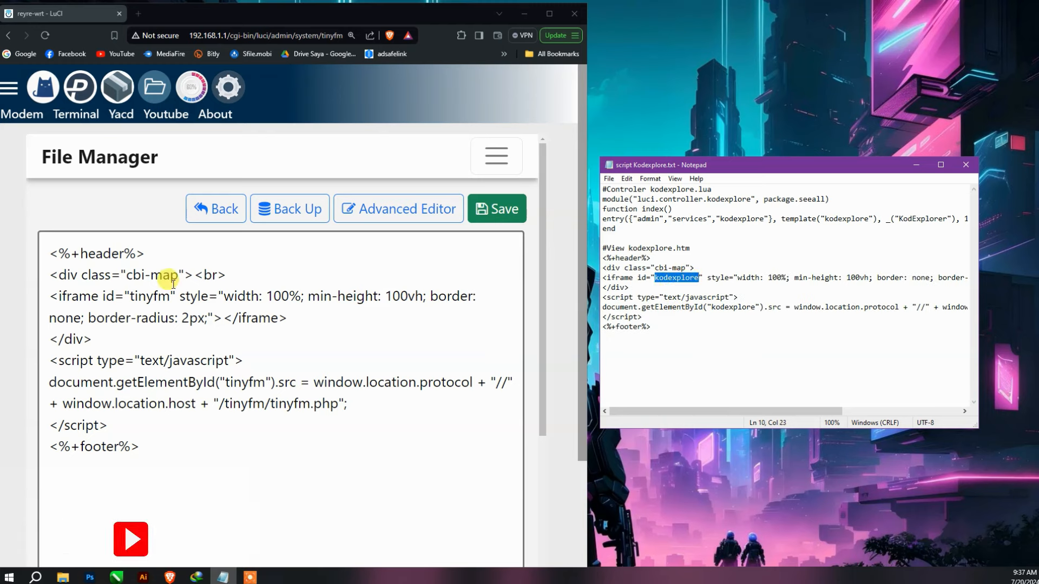
left_click_drag(131, 296, 171, 297)
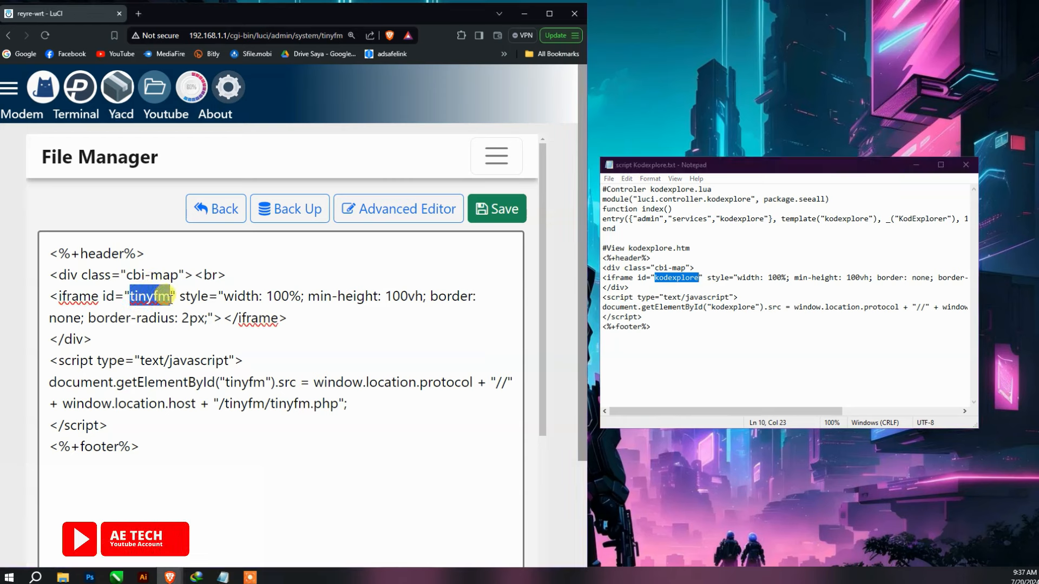
type("kodexplore")
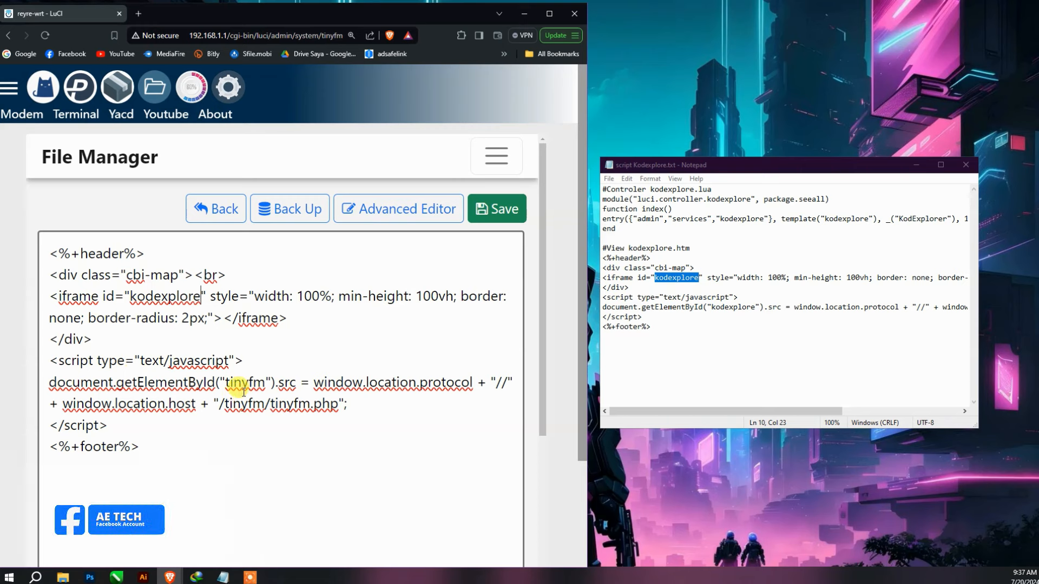
left_click_drag(276, 382, 268, 384)
type("kodexplore")
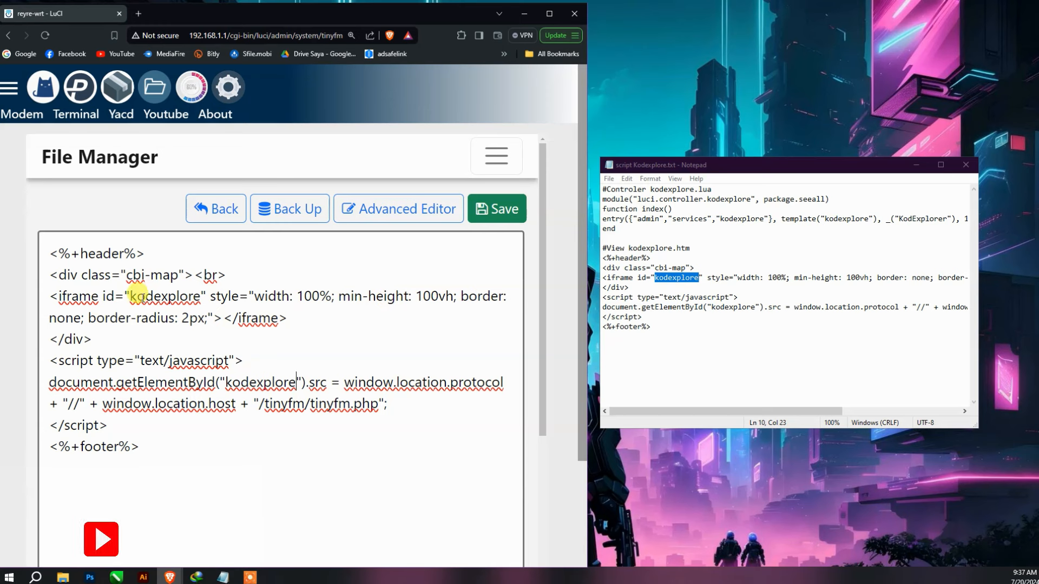
- Change the script path from the tinyfm folder and file to /kodexplore/index.php
left_click_drag(131, 296, 207, 295)
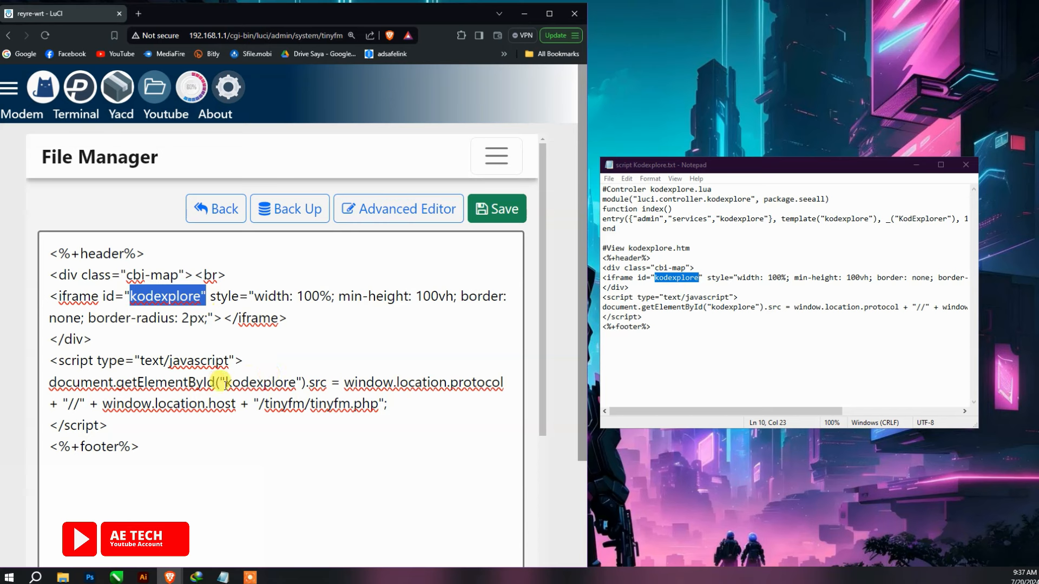
left_click_drag(226, 384, 303, 382)
key("ctrl+c")
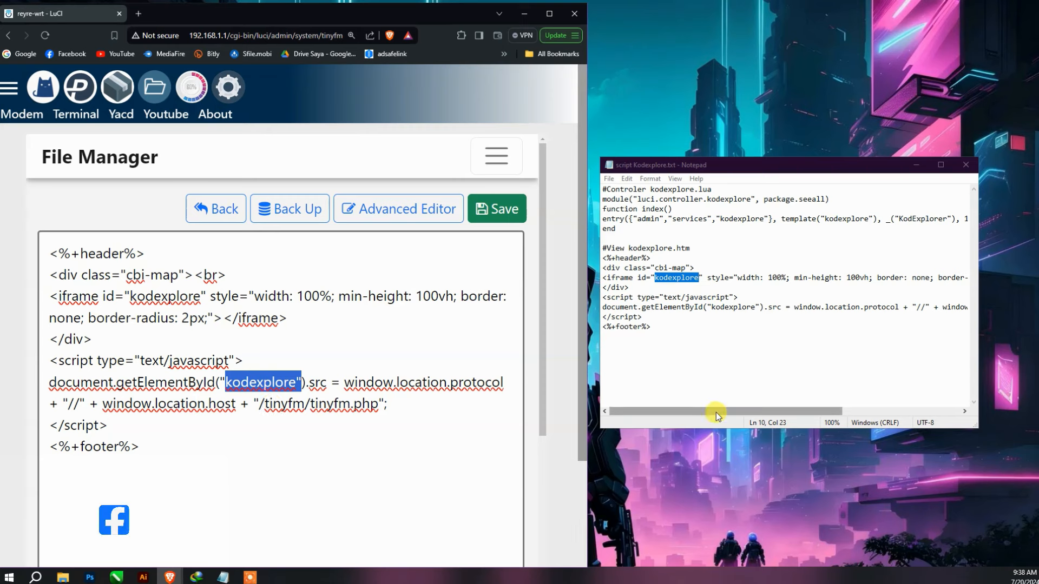
left_click_drag(716, 413, 835, 411)
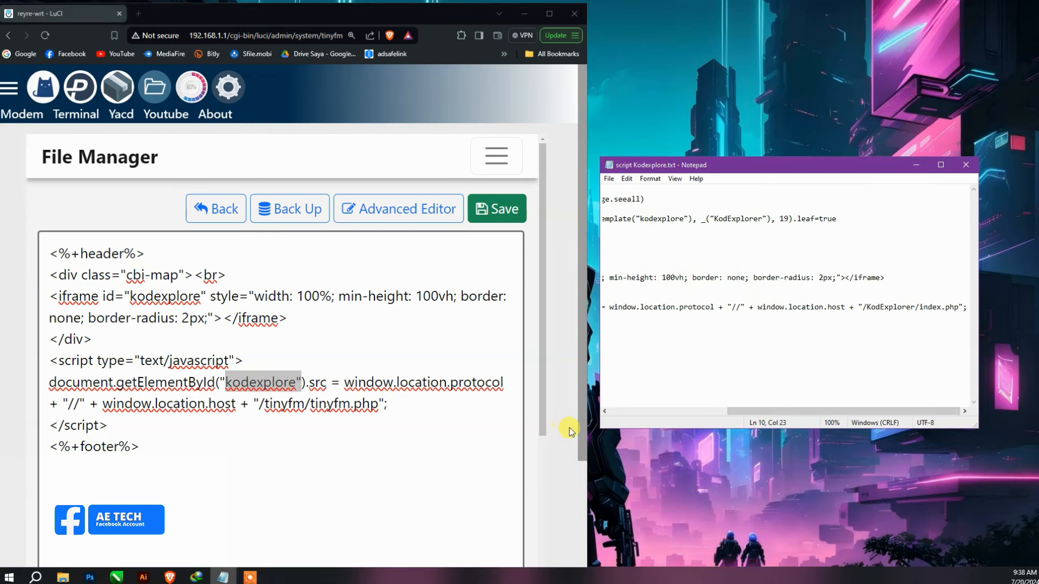
left_click_drag(264, 404, 310, 406)
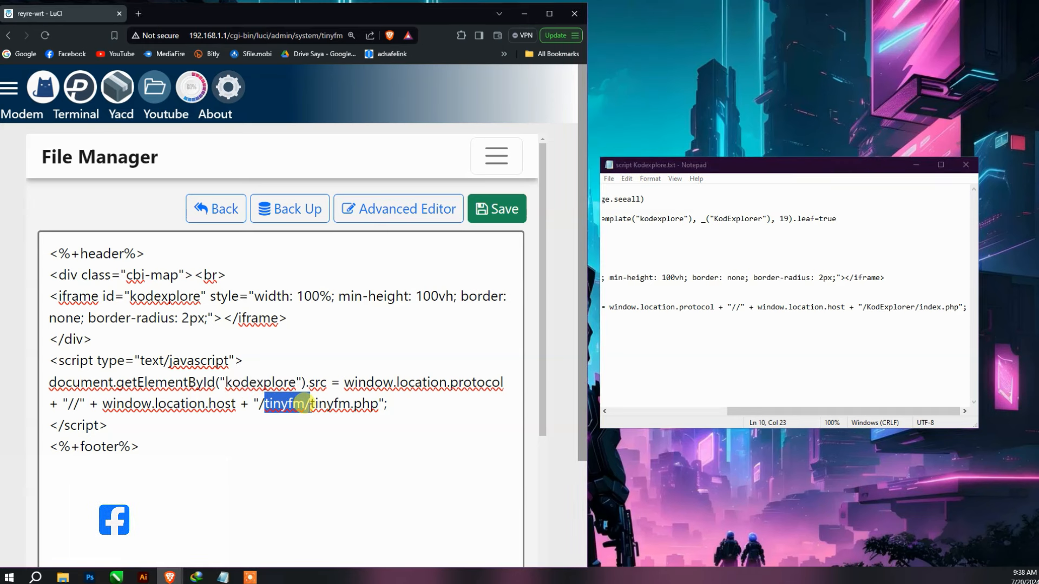
key("ctrl+v")
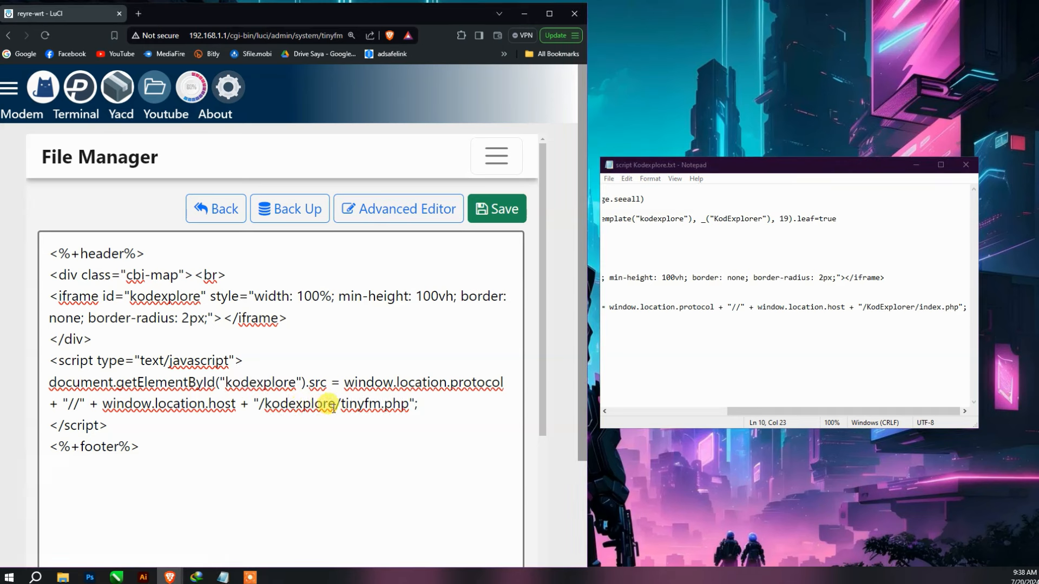
left_click_drag(341, 405, 376, 407)
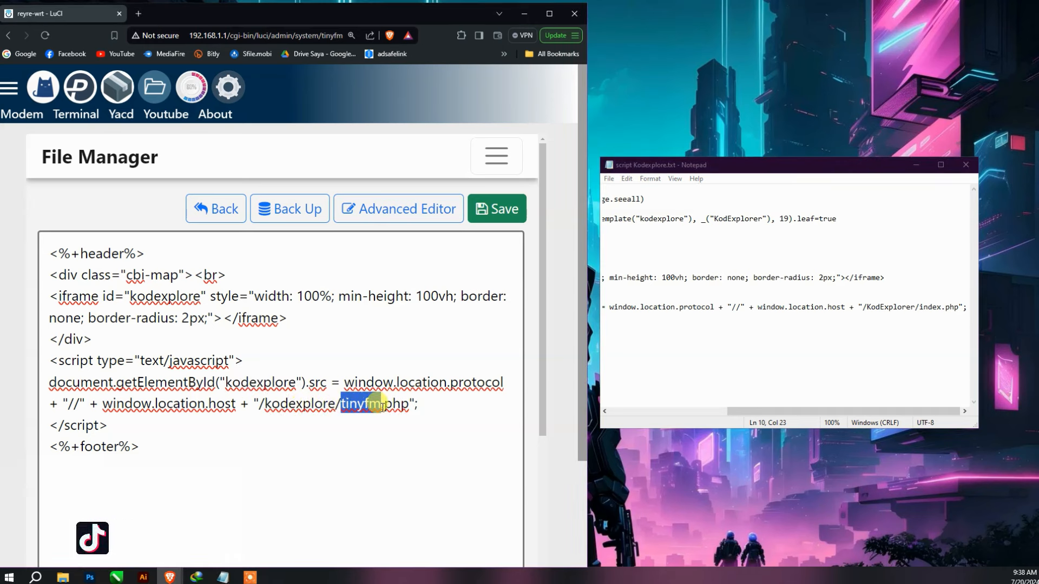
key("ctrl+v")
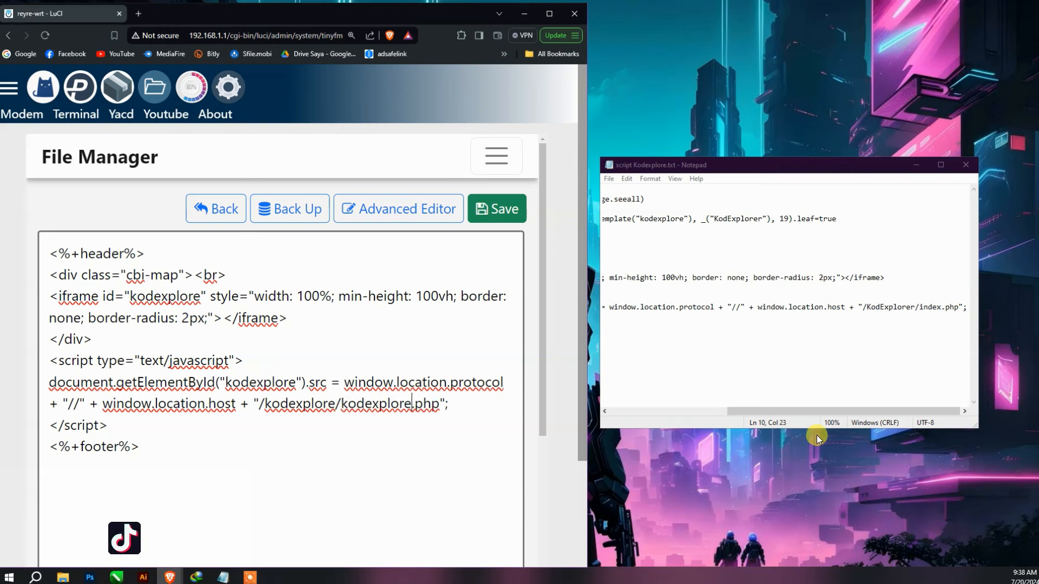
left_click(828, 413)
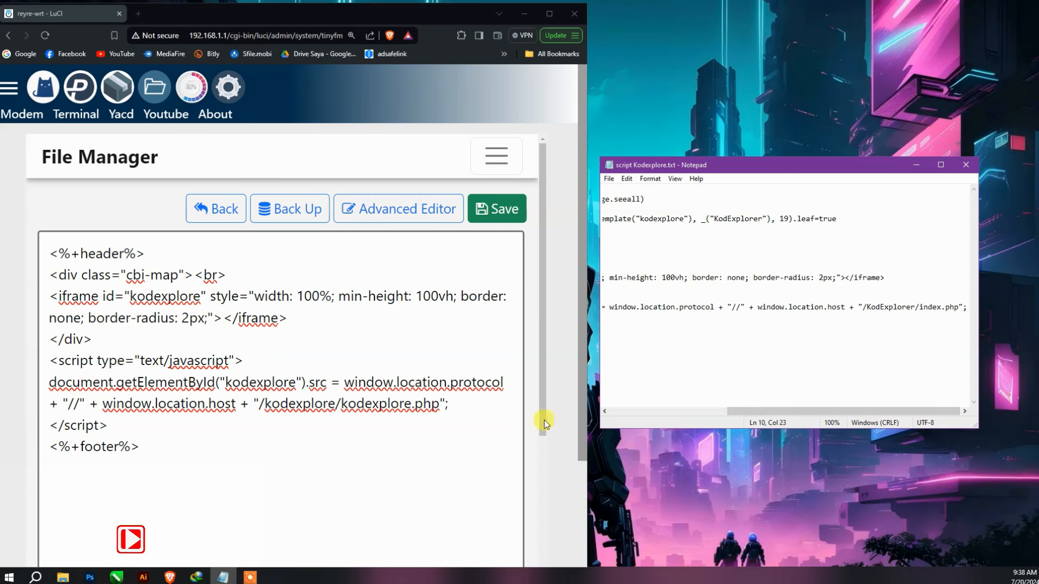
left_click_drag(411, 403, 343, 411)
type("i")
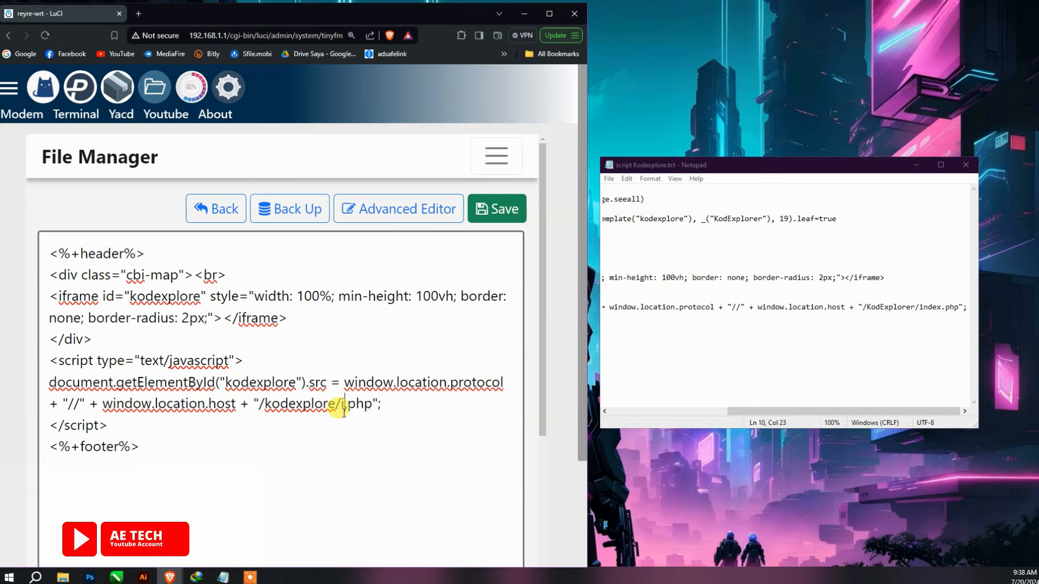
type("ndex")
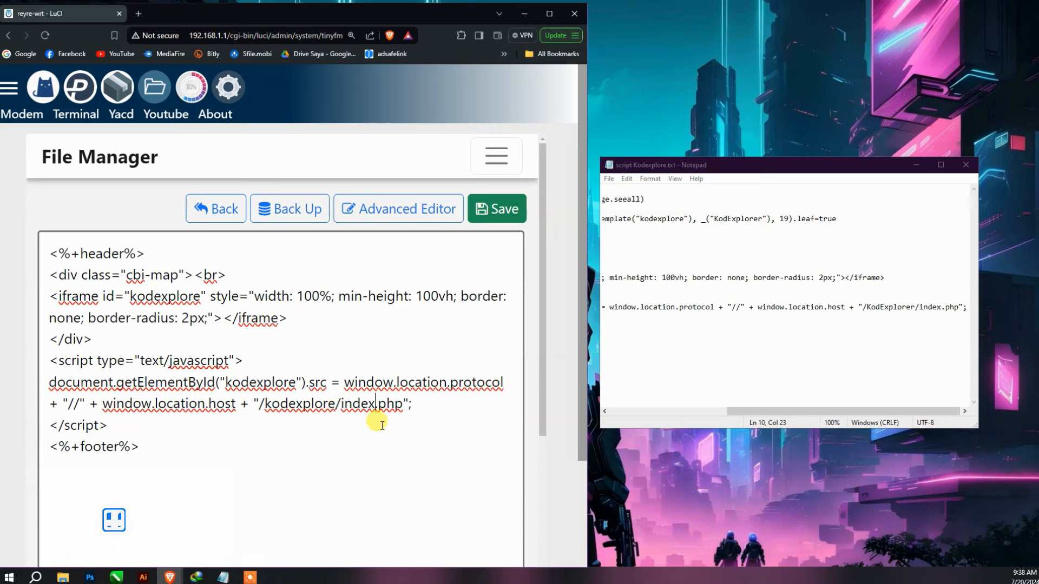
left_click(763, 412)
left_click_drag(854, 413, 916, 415)
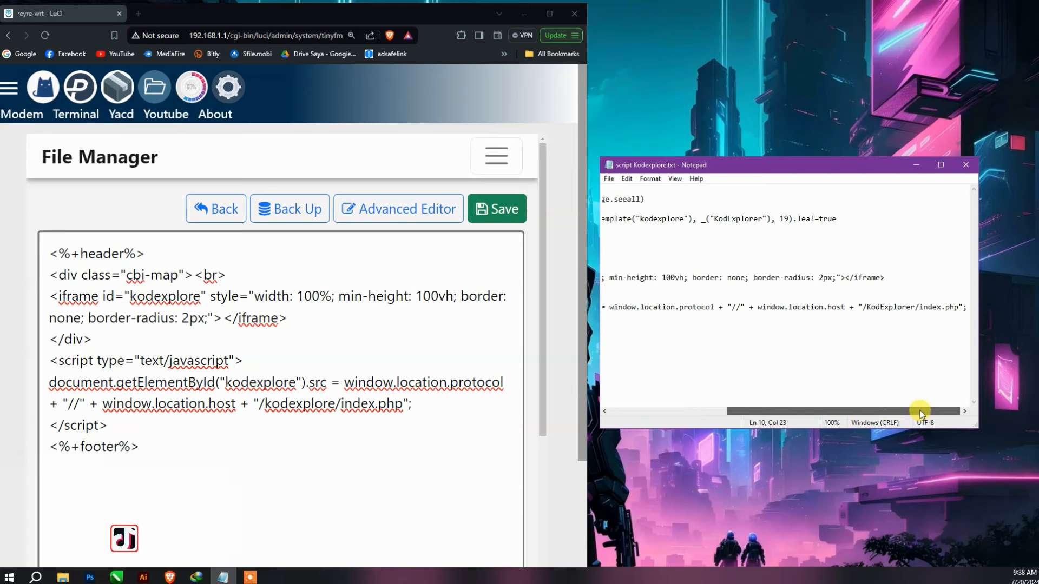
left_click_drag(916, 410, 709, 409)
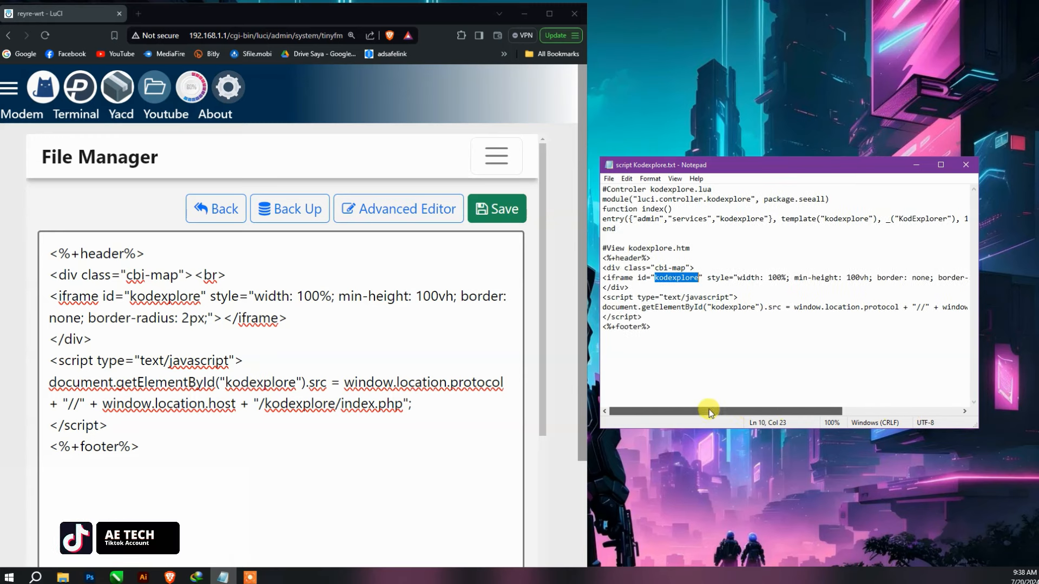
- Save kodexplore.htm, log out to reload LuCI, and go back from the runtime error
left_click(487, 213)
left_click(213, 209)
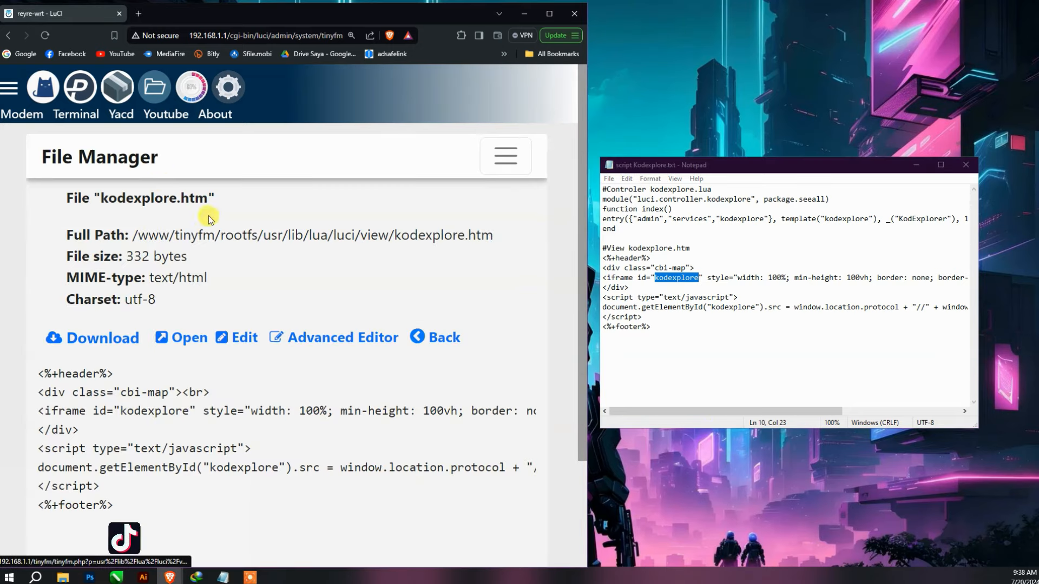
left_click(9, 87)
scroll(103, 352, "down", 2)
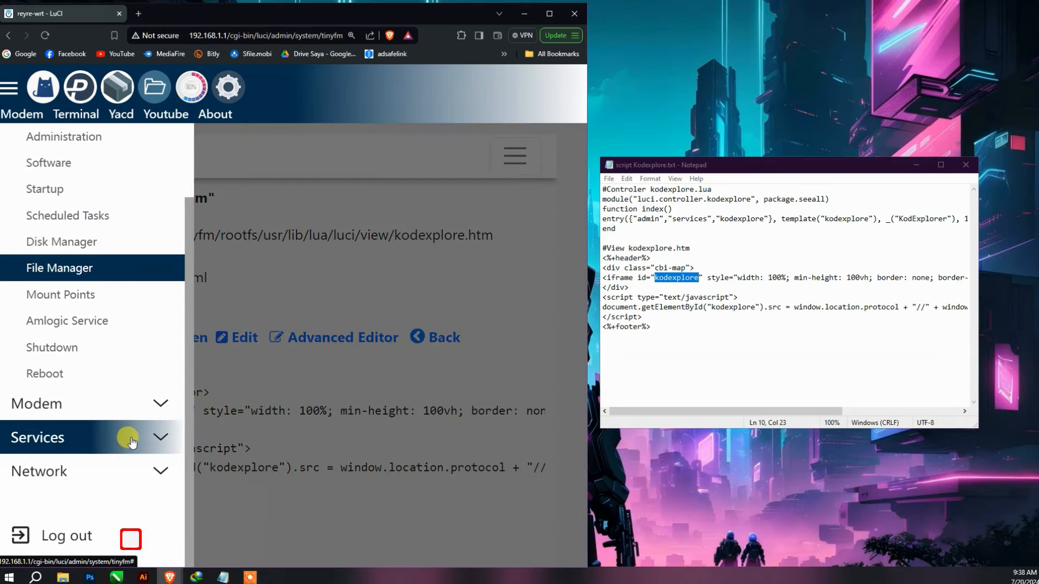
left_click(95, 538)
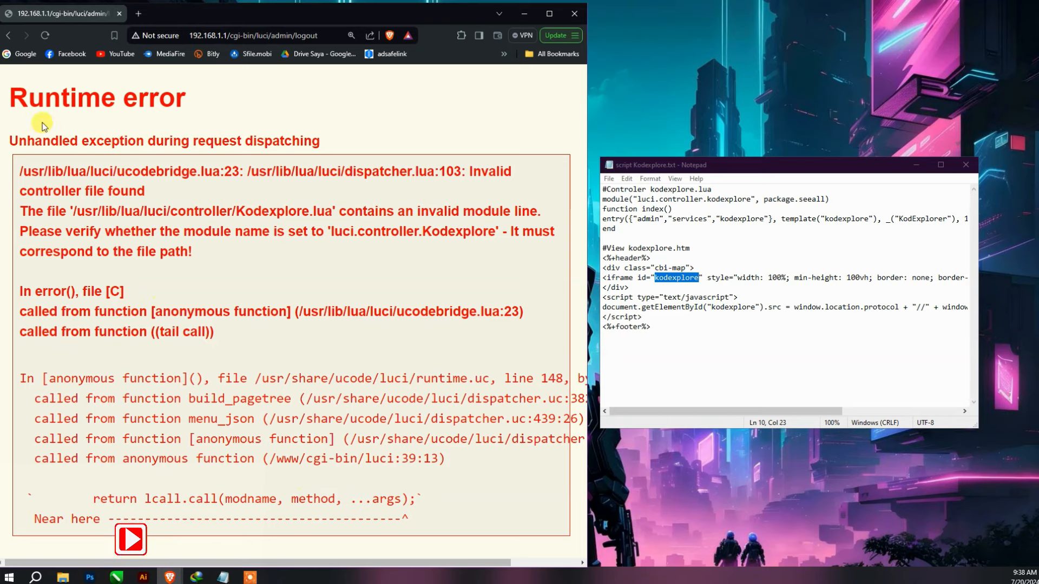
left_click(9, 35)
left_click(332, 233)
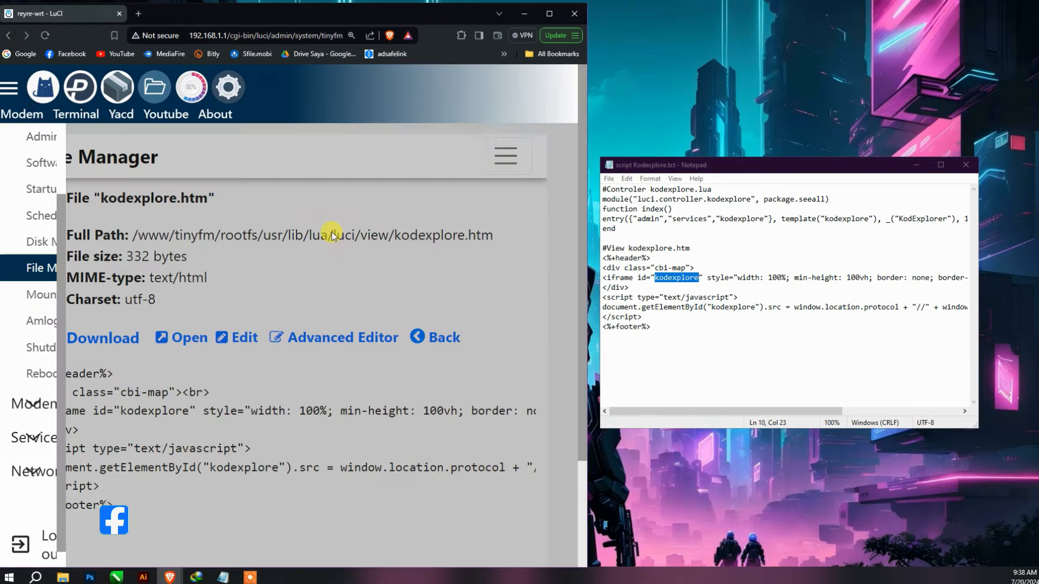
- Replace kodexplore.htm's contents with the notes' view code loading /KodExplorer/index.php
left_click(232, 336)
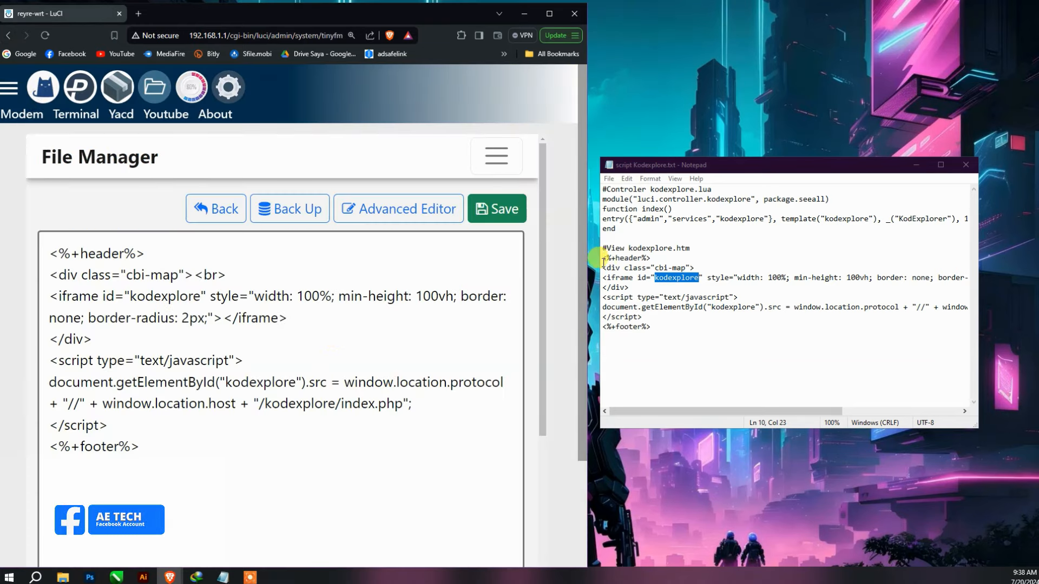
left_click_drag(603, 262, 654, 323)
right_click(626, 299)
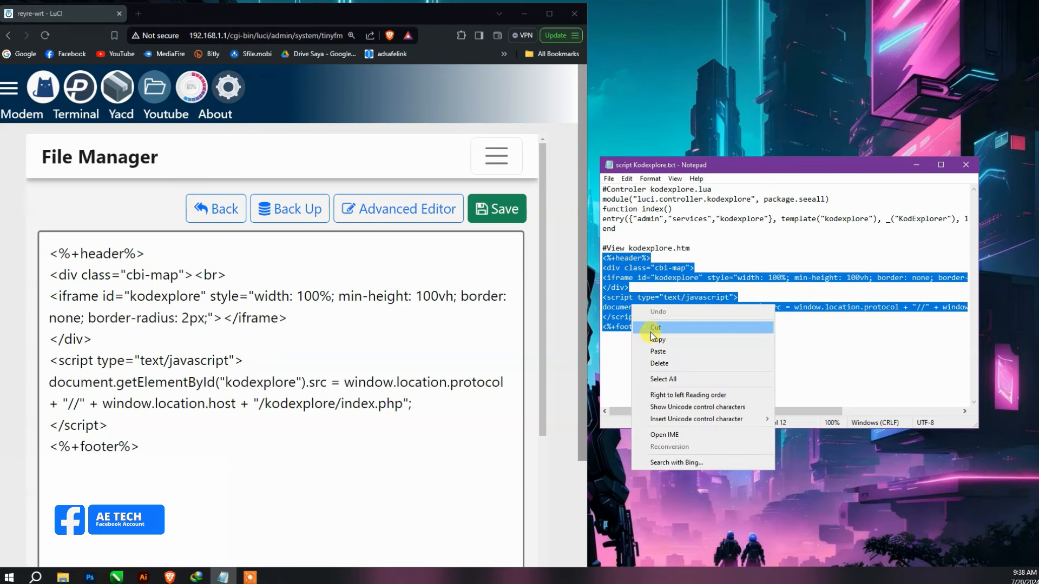
left_click(644, 335)
left_click_drag(137, 446, 47, 247)
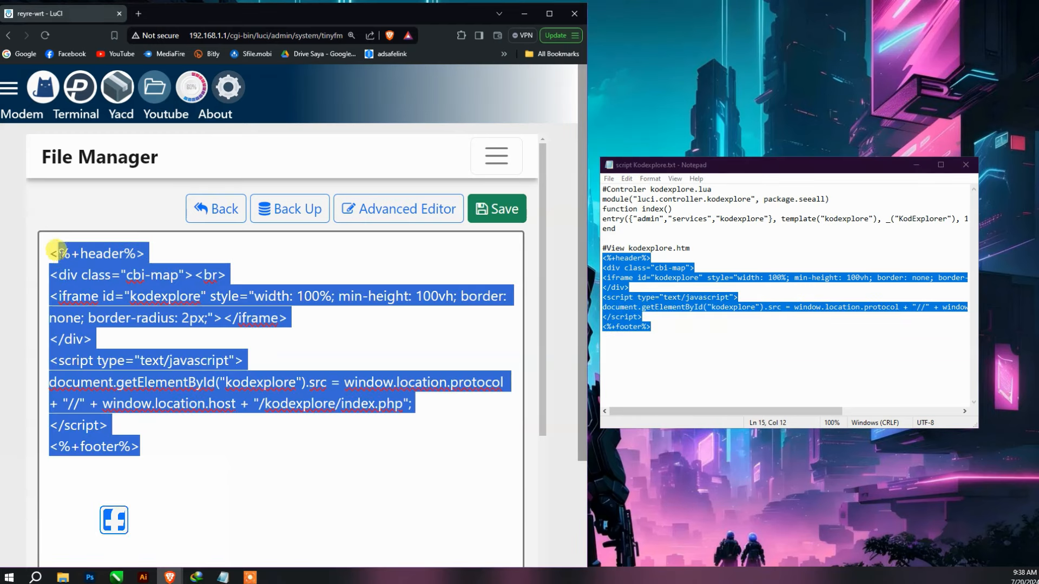
key("ctrl+v")
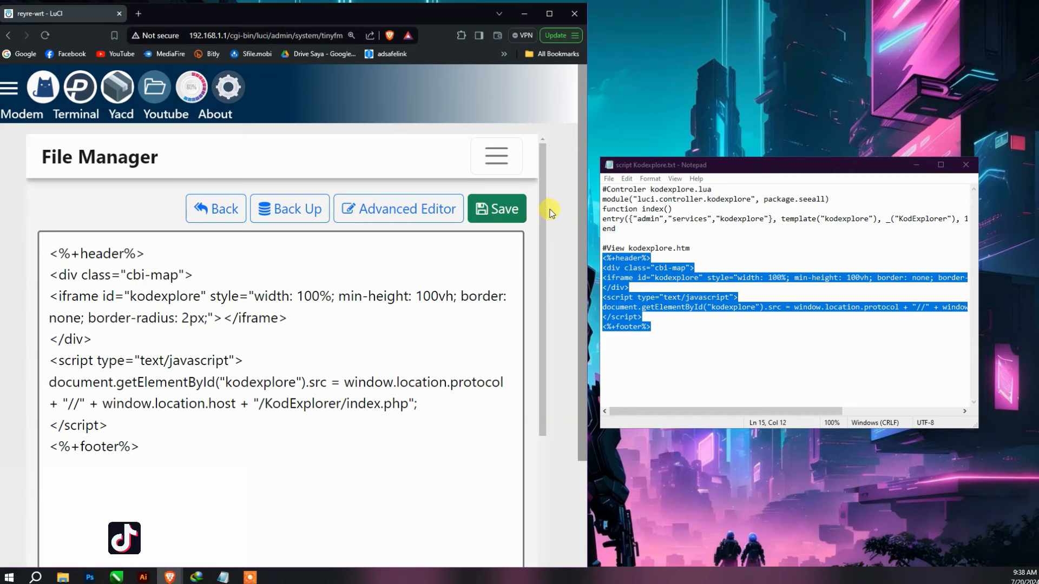
left_click(208, 205)
- Go up to luci/controller and open Kodexplore.lua in the editor
left_click(431, 337)
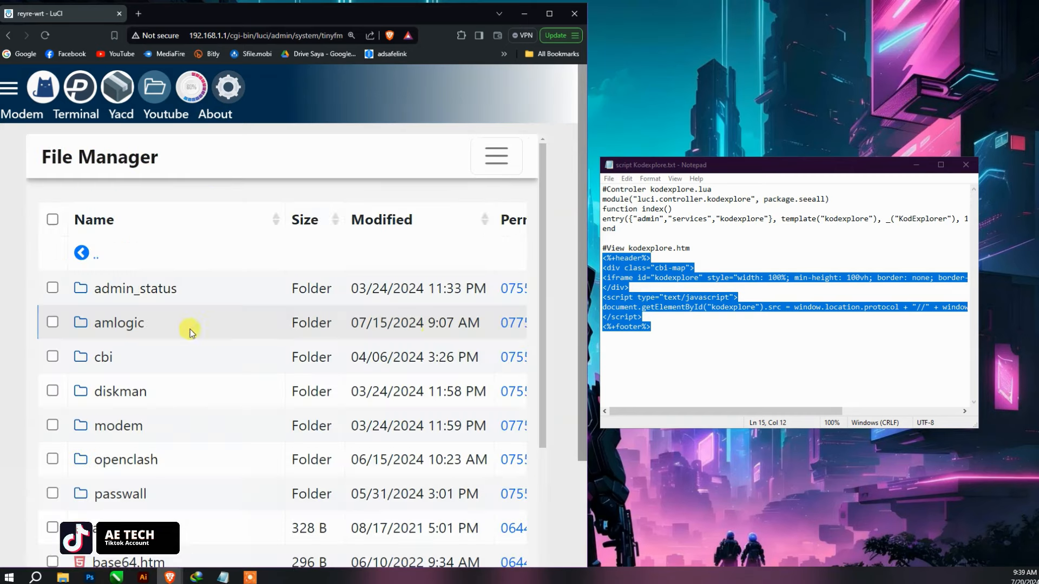
scroll(155, 406, "down", 2)
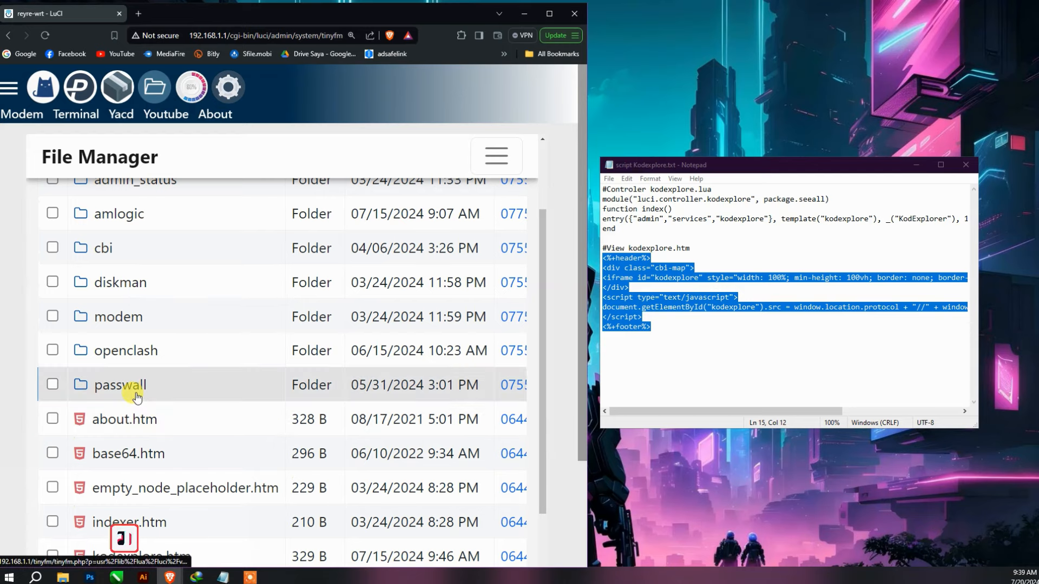
scroll(133, 385, "up", 2)
left_click(82, 253)
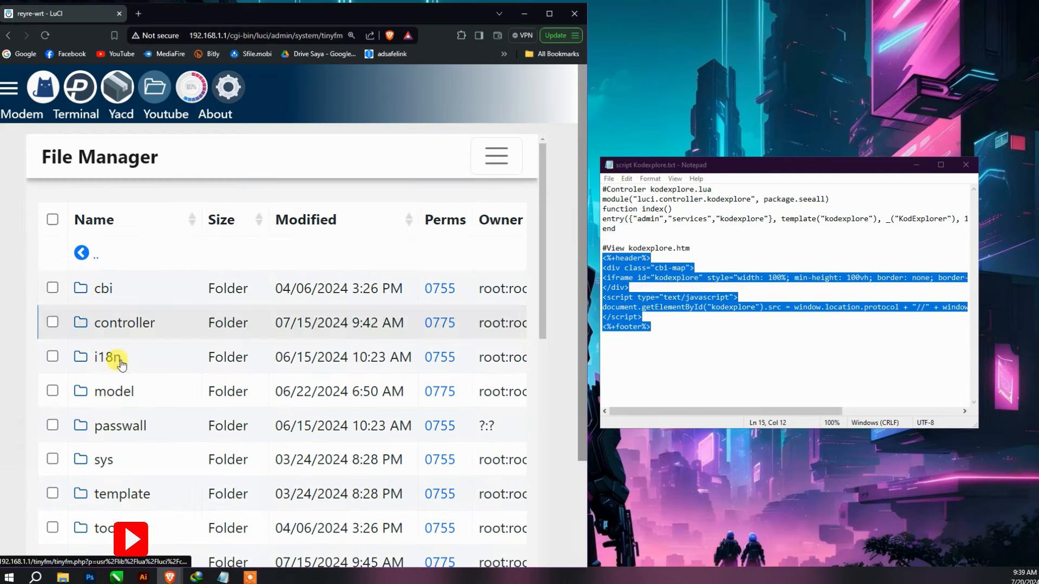
left_click(125, 325)
scroll(157, 357, "down", 3)
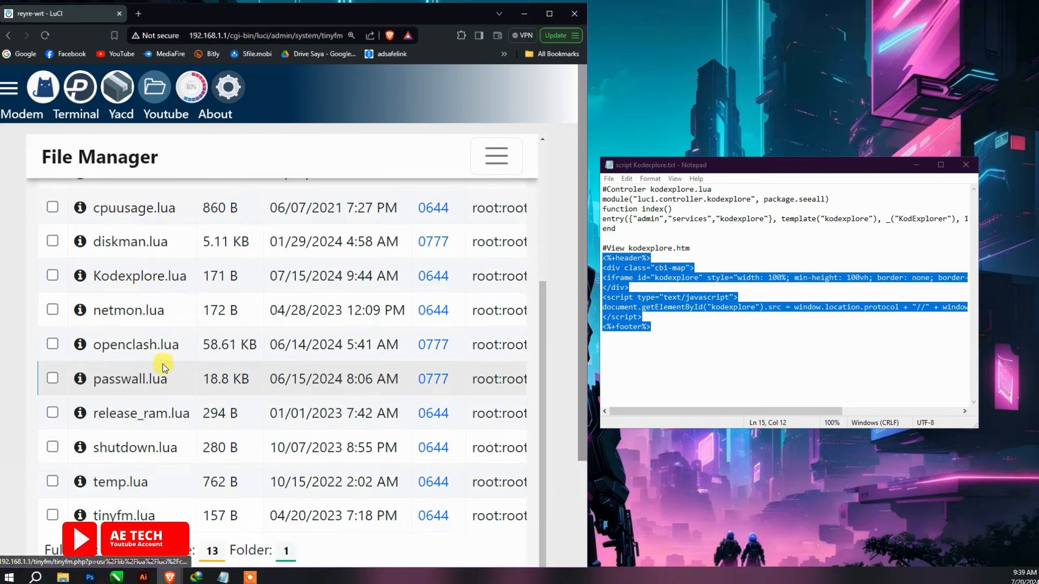
scroll(151, 490, "up", 2)
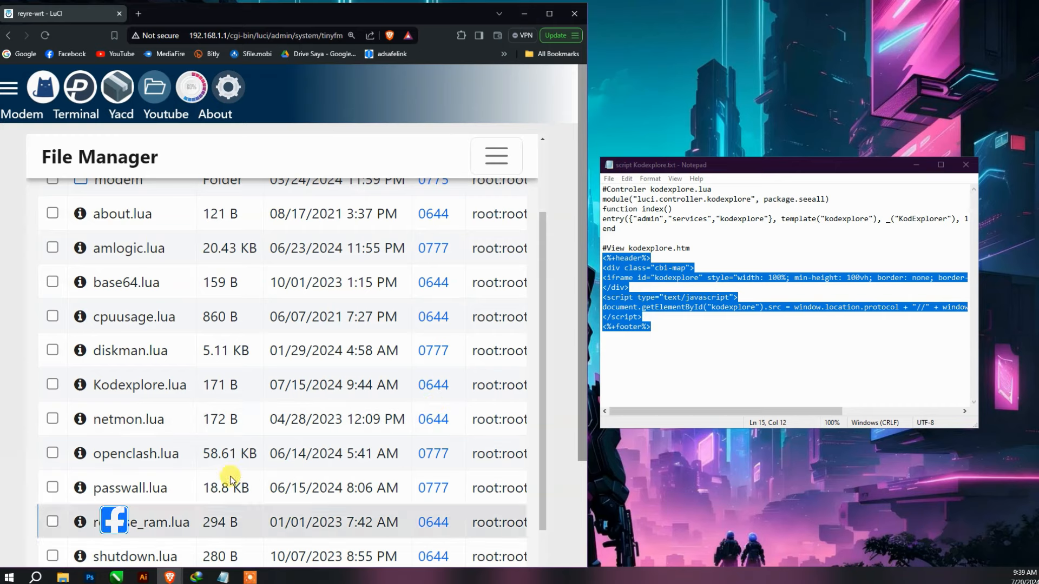
left_click(162, 384)
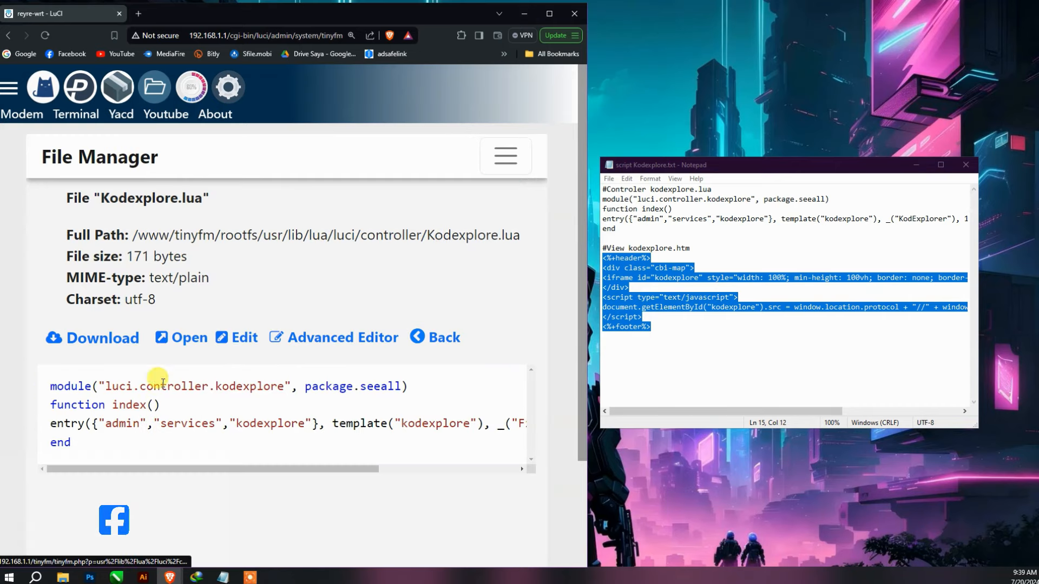
left_click(229, 341)
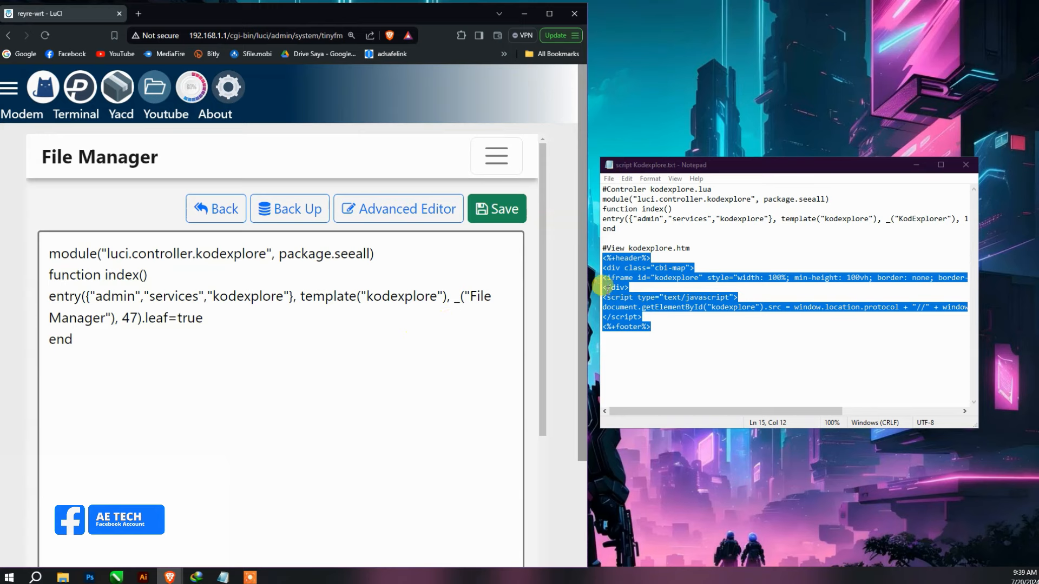
- Replace Kodexplore.lua's code with the notes' KodExplorer controller code (order 19) and save
left_click(606, 287)
left_click_drag(617, 229, 604, 203)
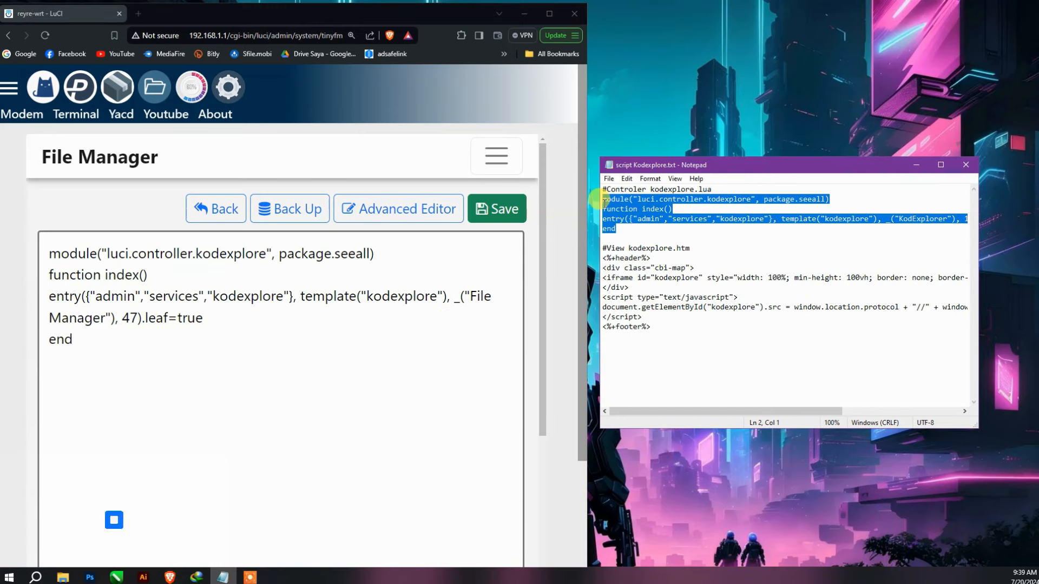
left_click_drag(72, 339, 41, 252)
key("ctrl+v")
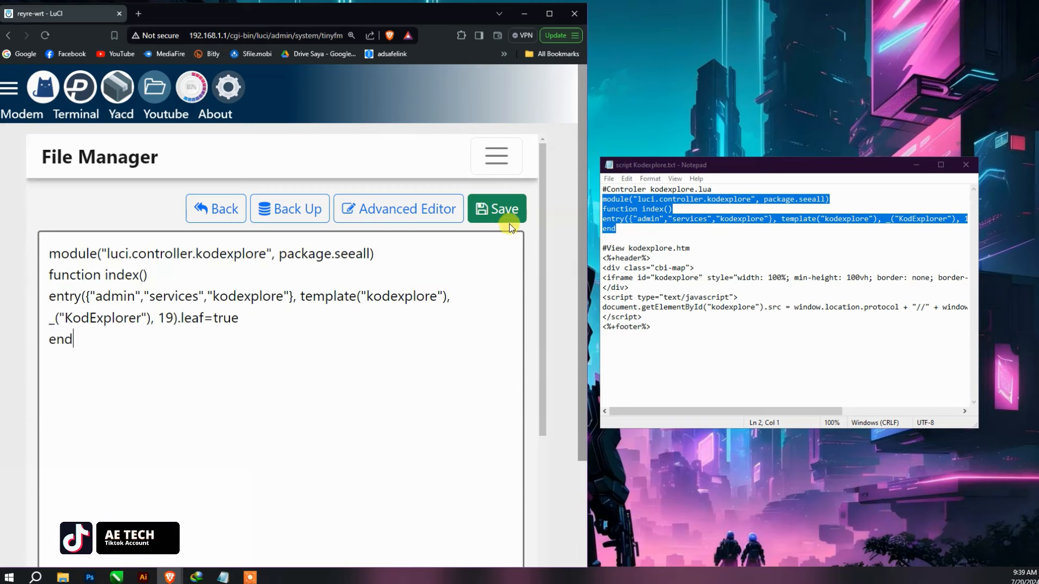
left_click(476, 218)
left_click(223, 212)
- Log out of LuCI, read the runtime error about Kodexplore.lua's invalid module line, then go back
left_click(9, 87)
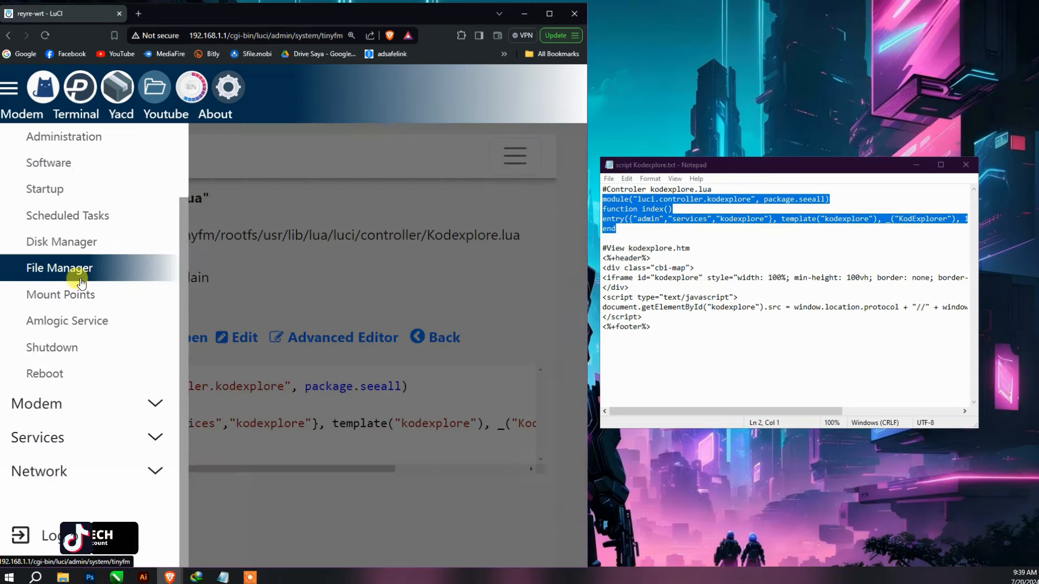
left_click(97, 548)
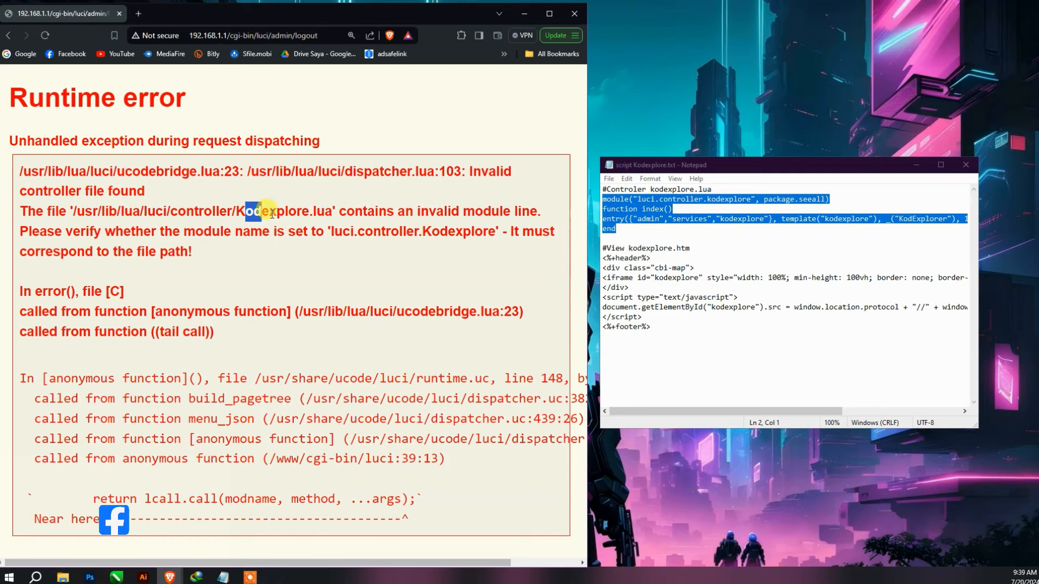
left_click_drag(272, 215, 270, 213)
left_click(8, 36)
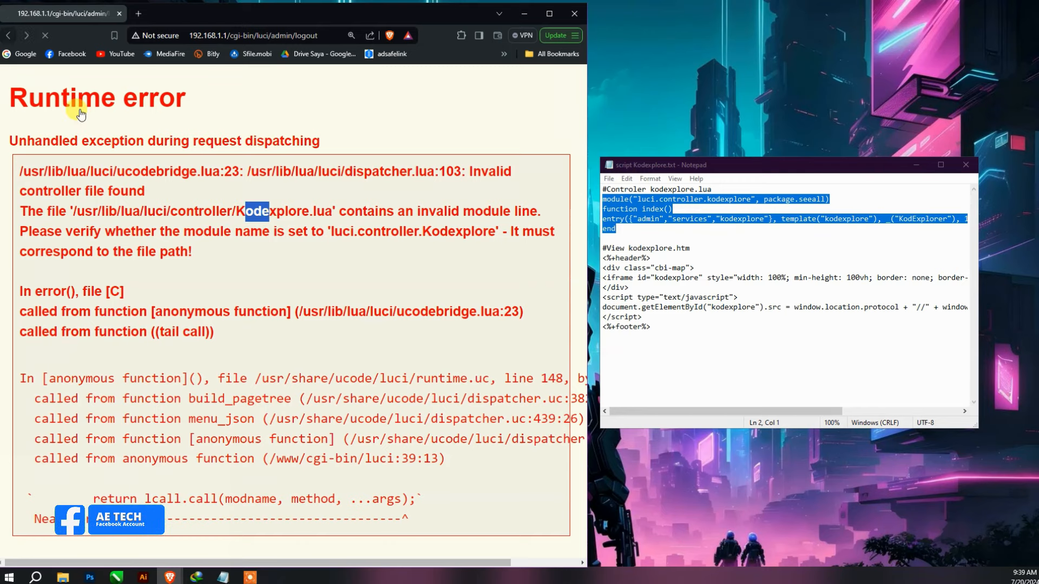
- Browse through usr, lua and luci to the controller folder
scroll(111, 373, "down", 10)
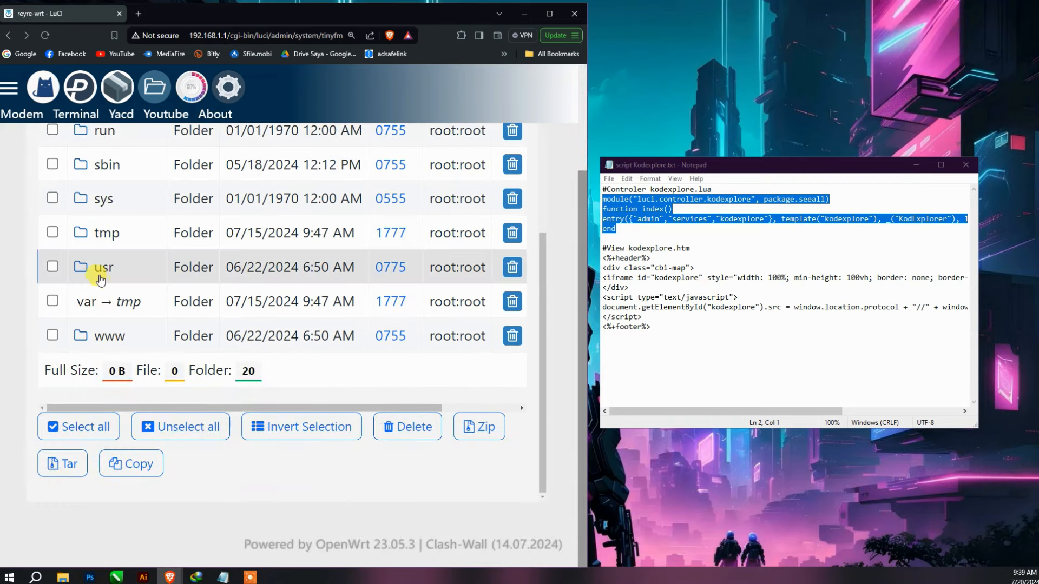
left_click(104, 266)
scroll(104, 271, "up", 3)
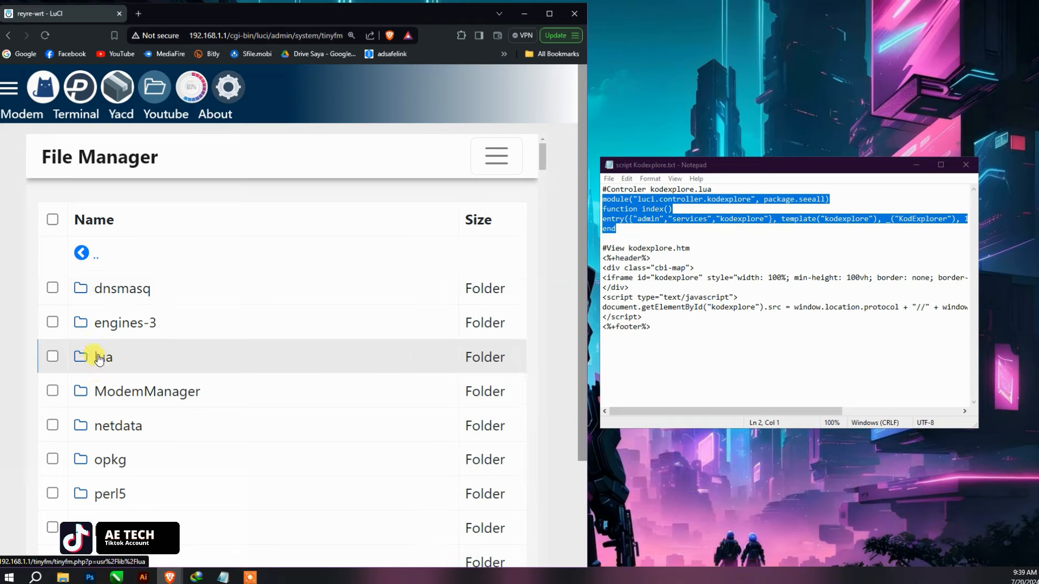
left_click(101, 357)
left_click(100, 289)
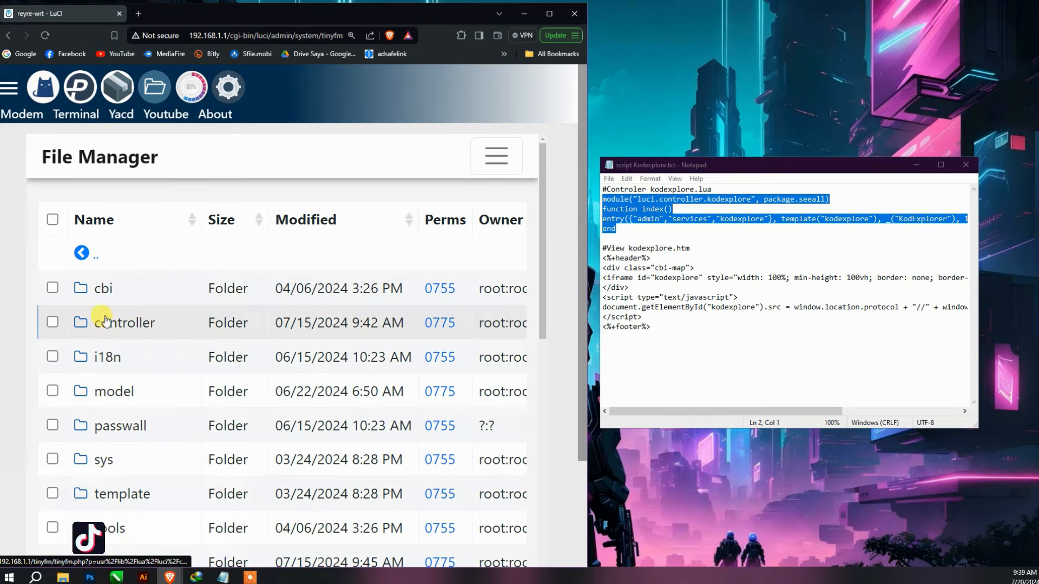
left_click(101, 323)
scroll(154, 375, "down", 5)
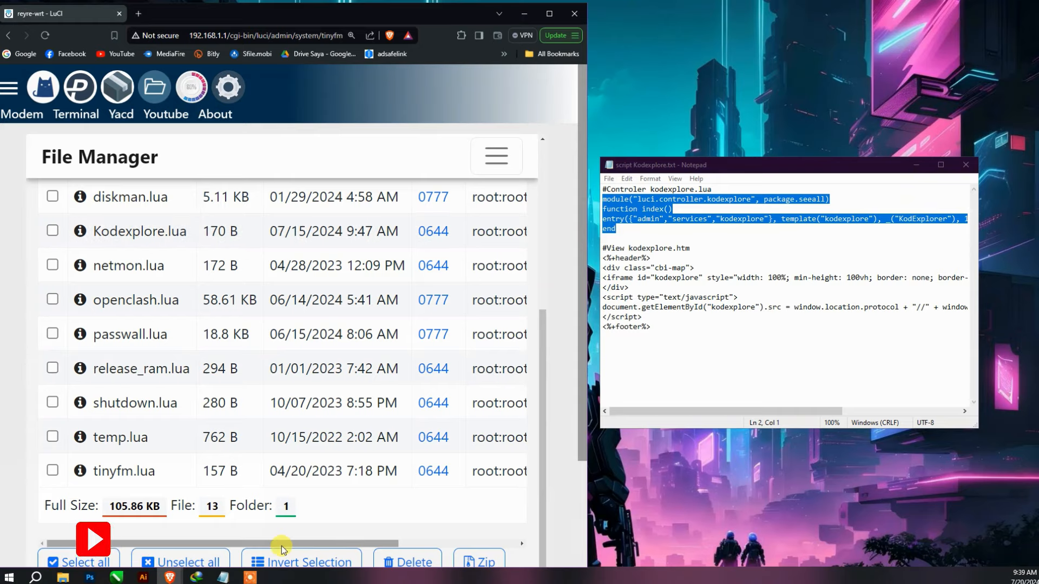
left_click_drag(325, 543, 509, 543)
- Rename Kodexplore.lua to lowercase kodexplore.lua
left_click(426, 301)
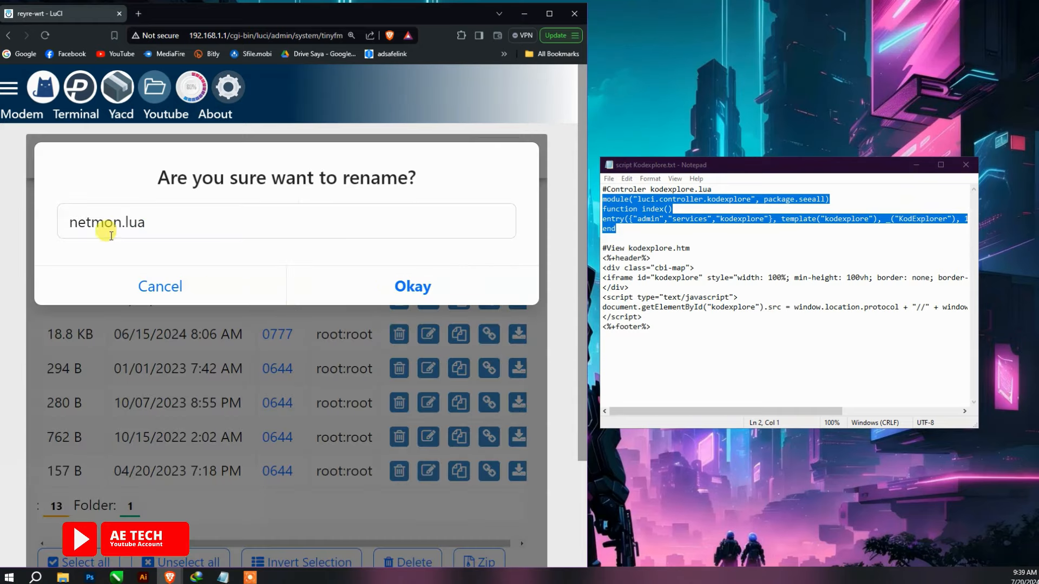
left_click(202, 286)
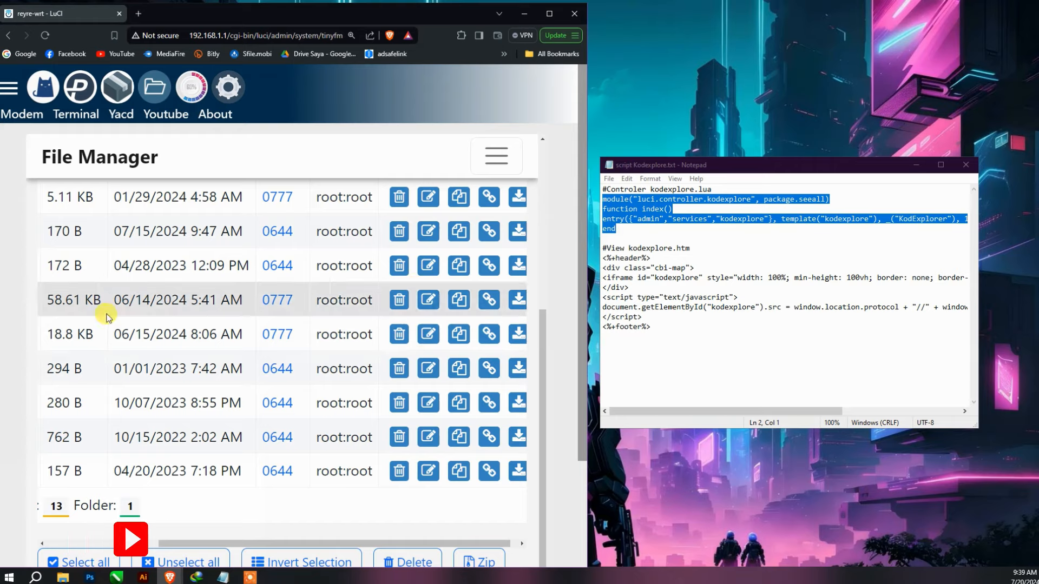
mouse_move(447, 550)
left_mouse_down()
mouse_move(338, 548)
mouse_move(450, 543)
left_mouse_up()
left_click(431, 231)
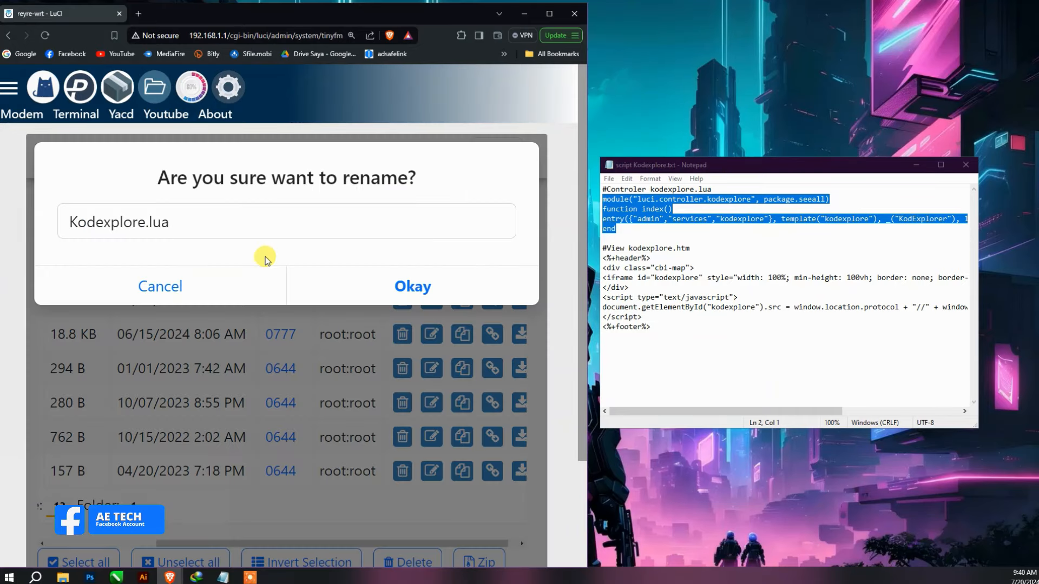
left_click(80, 228)
key("BackSpace")
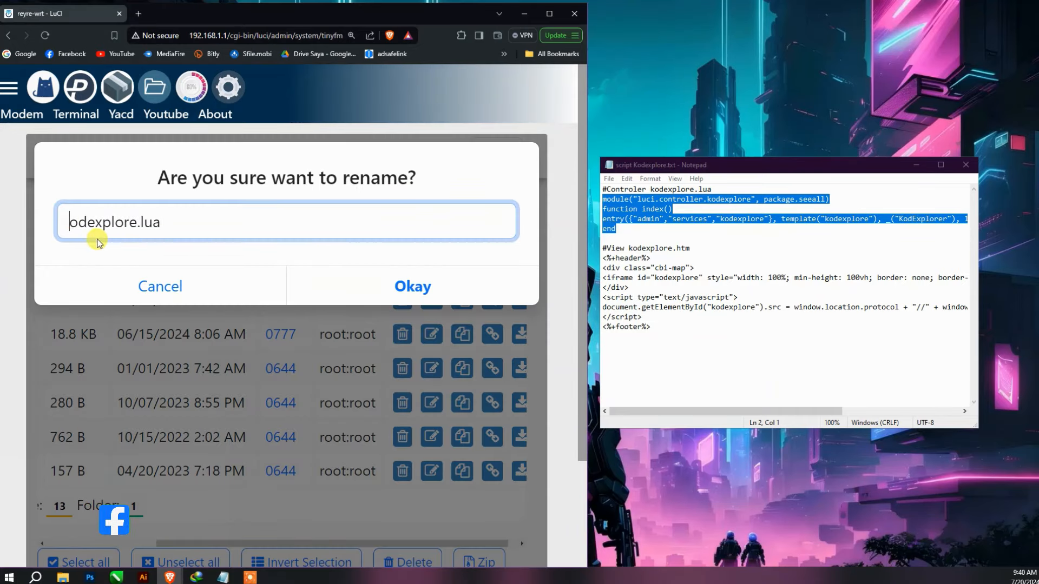
type("k")
left_click(385, 288)
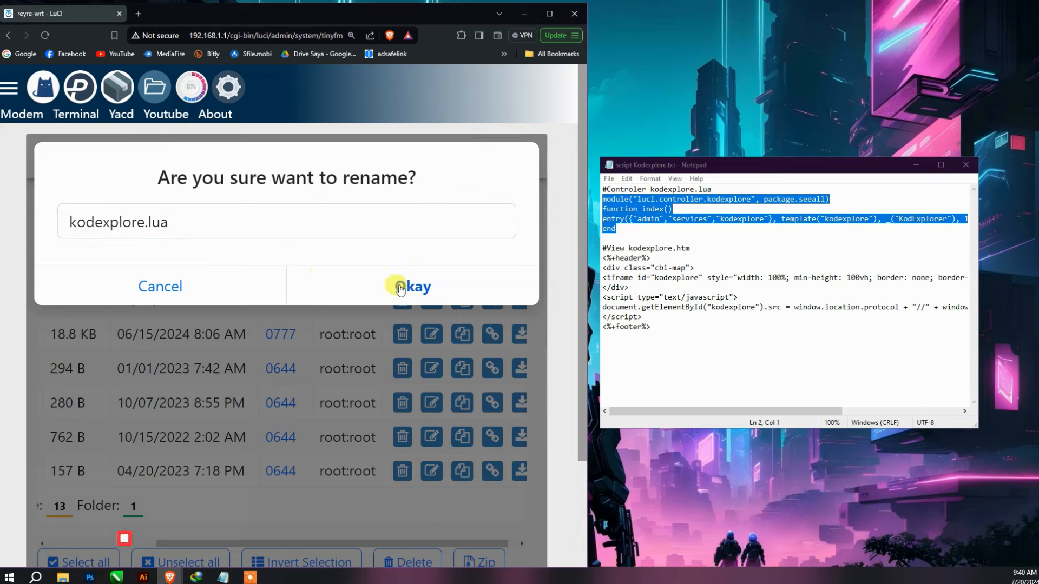
- Log out and sign back in with the router password, declining the browser's password update
left_click(8, 87)
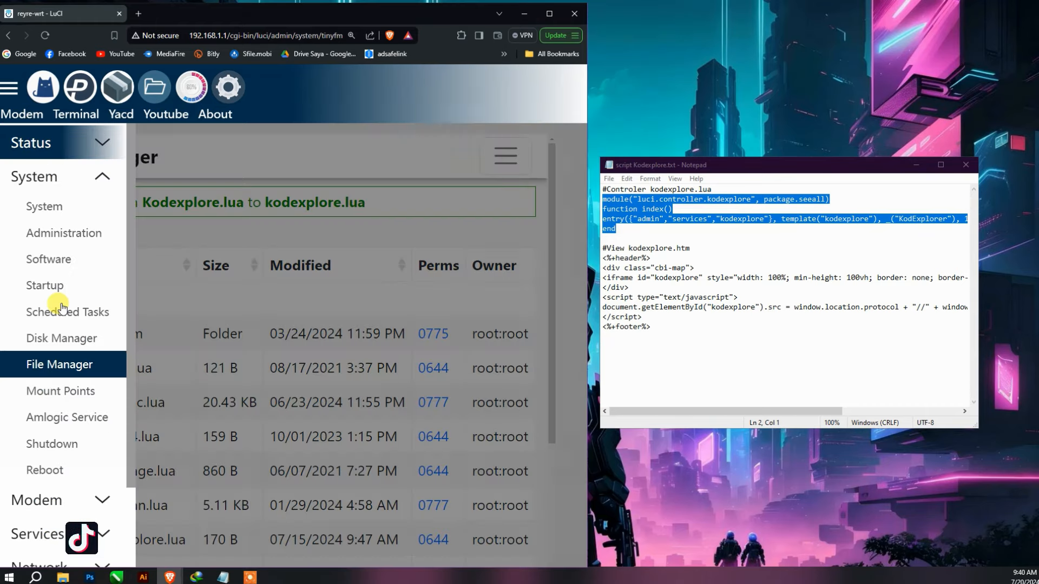
scroll(78, 487, "down", 2)
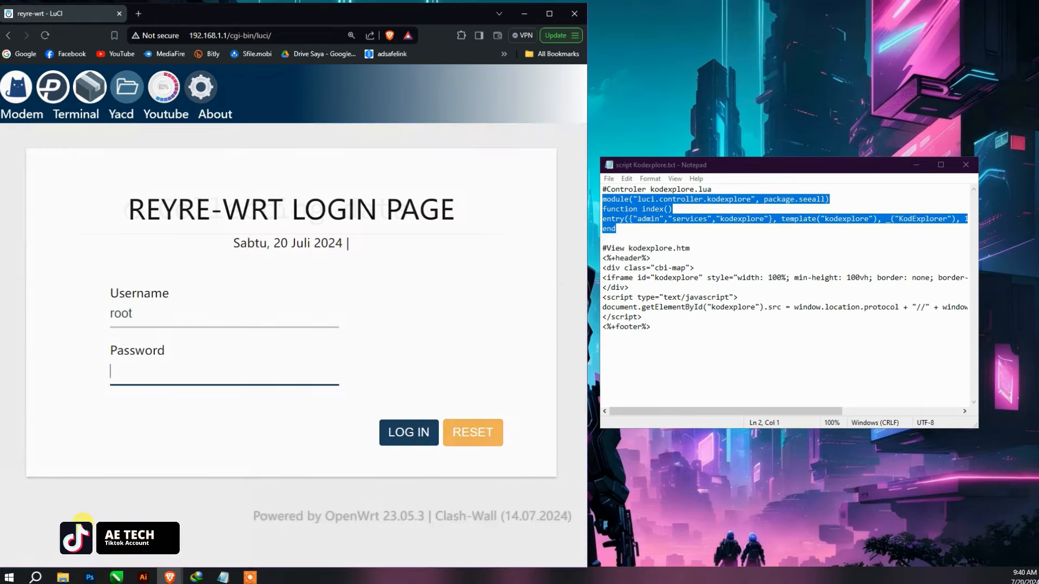
left_click(201, 372)
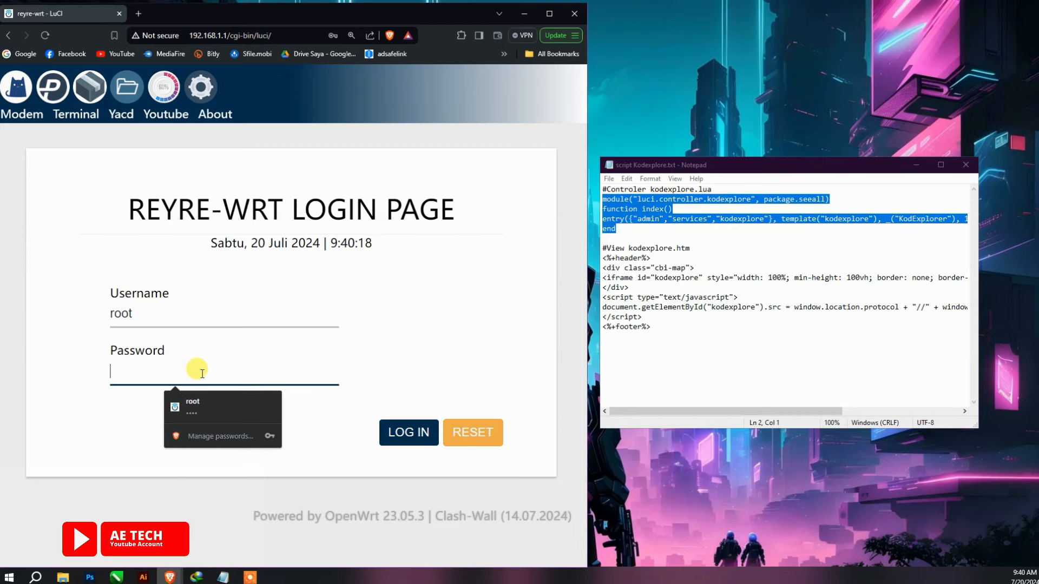
type("********")
key("Return")
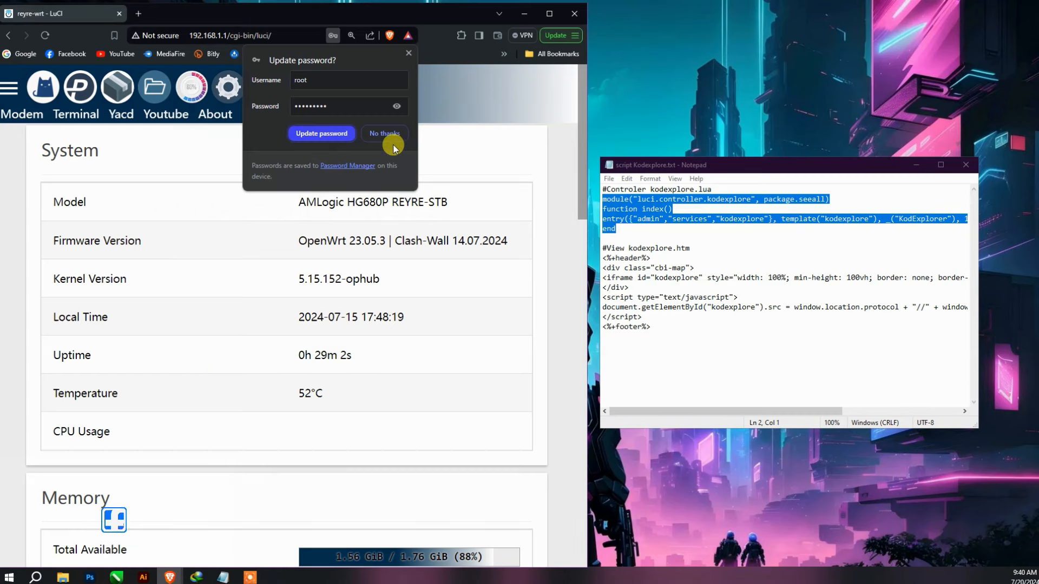
left_click(390, 135)
- Expand the System and Services menus to confirm KodExplorer is listed under Services
left_click(10, 92)
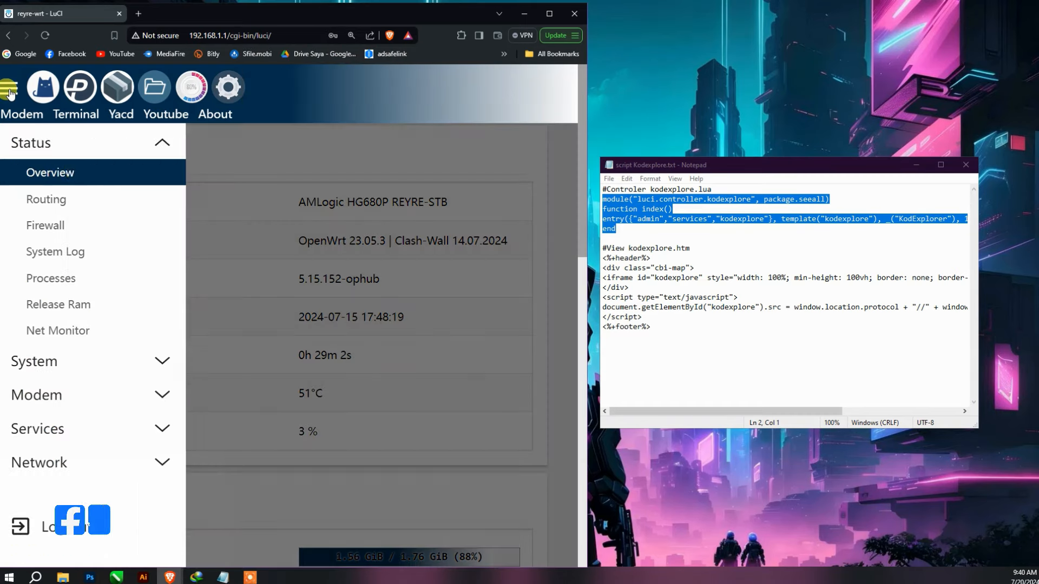
left_click(82, 362)
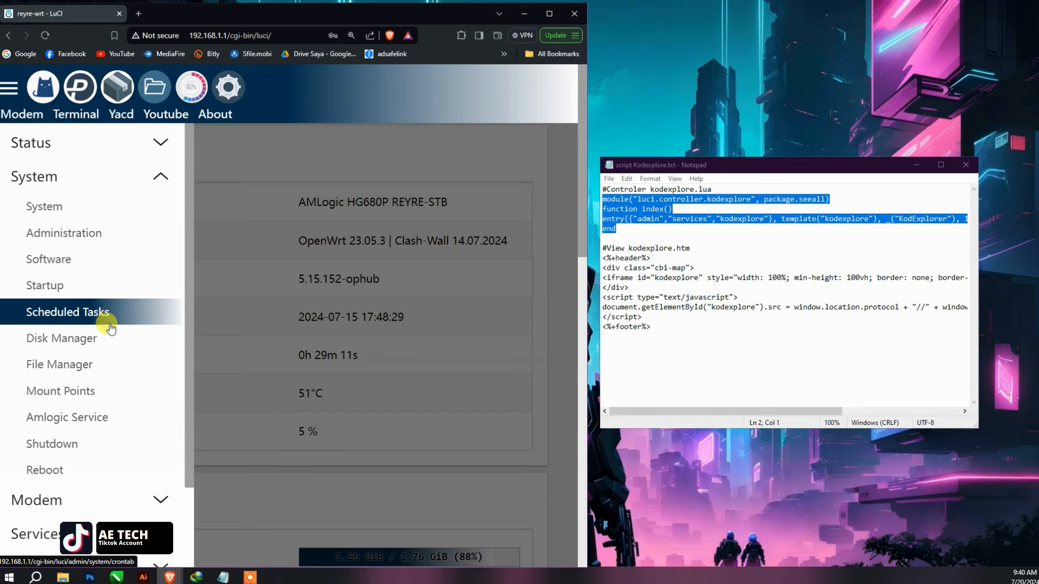
left_click(105, 533)
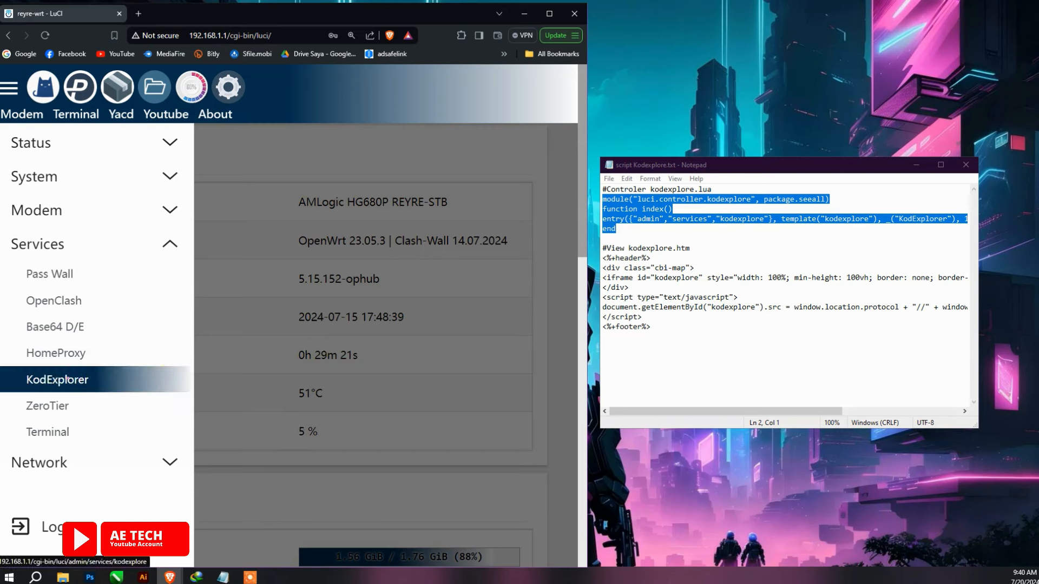
left_click_drag(92, 372, 8, 397)
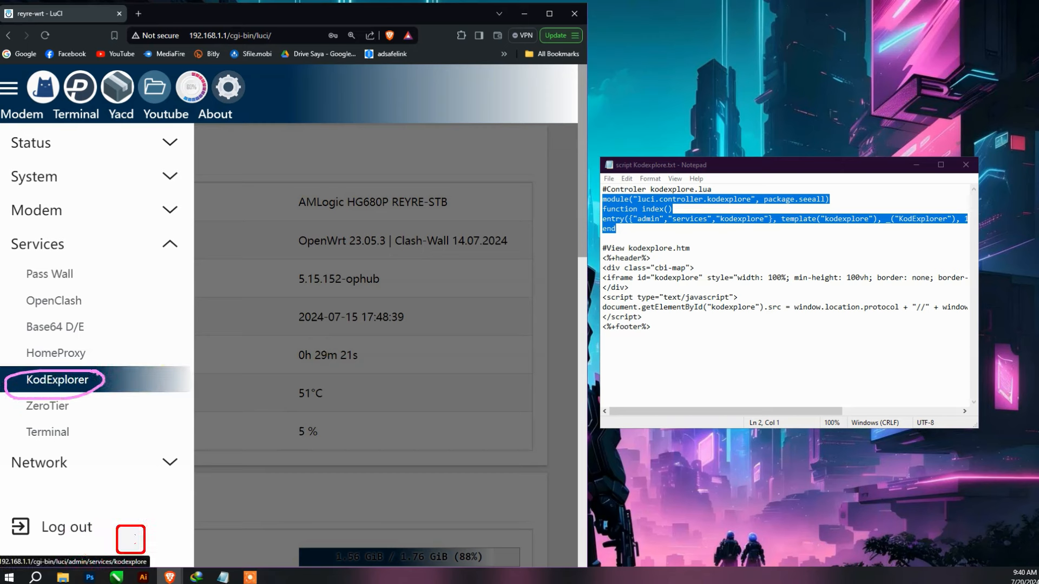
left_click(73, 178)
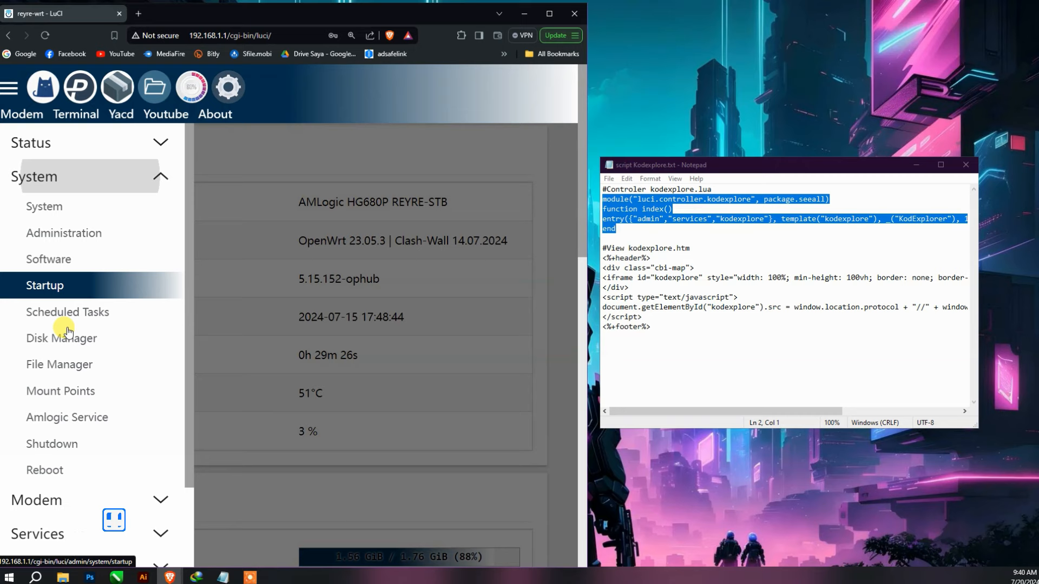
- In File Manager, browse to /usr/lib/lua/luci/controller
left_click(73, 365)
scroll(150, 406, "down", 3)
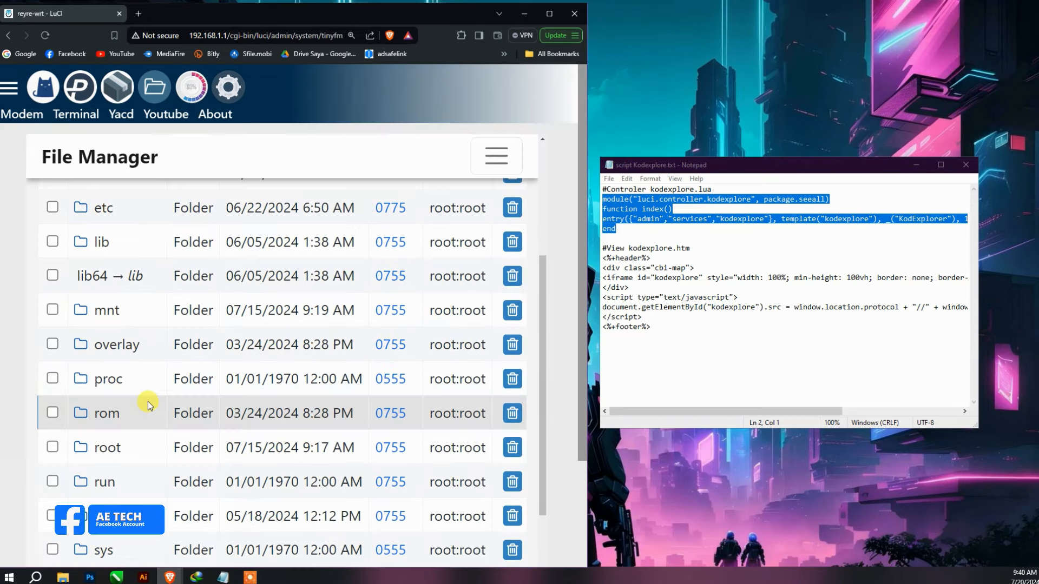
scroll(150, 406, "down", 4)
left_click(102, 399)
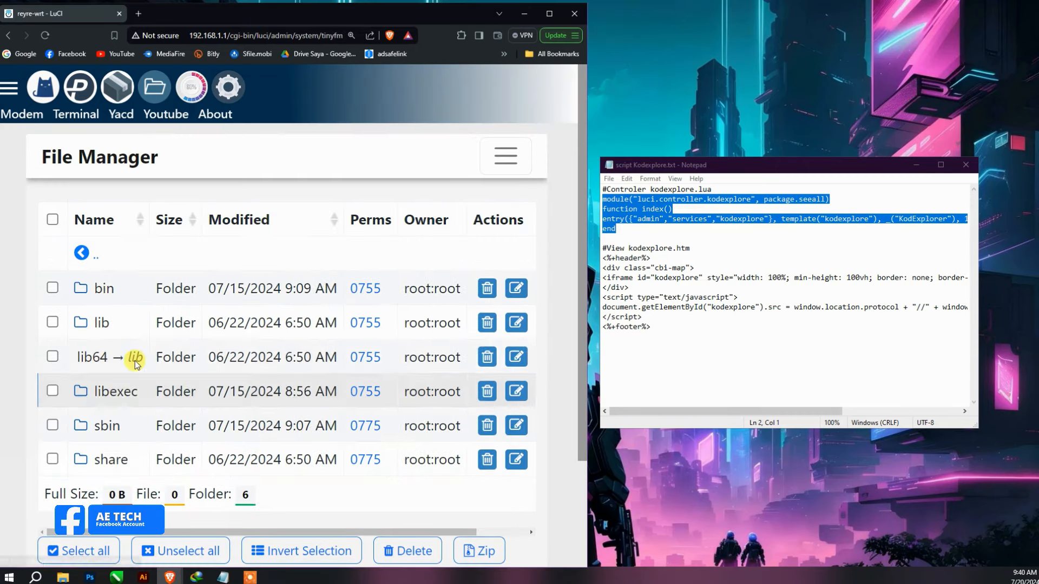
left_click(100, 323)
left_click(106, 361)
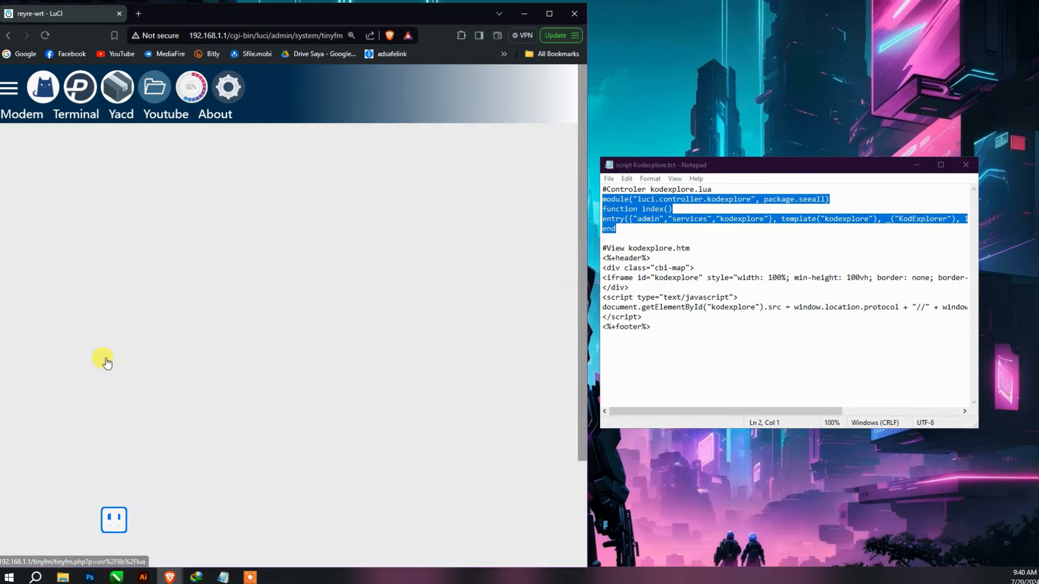
left_click(102, 291)
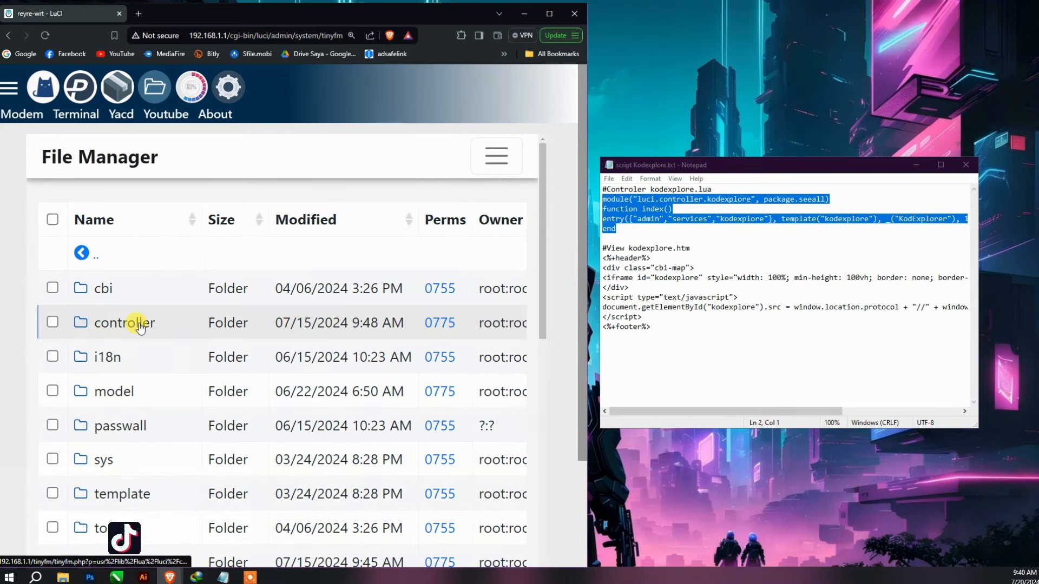
left_click(140, 324)
- Open kodexplore.lua in the editor and locate 'services' on its entry line
scroll(162, 406, "down", 3)
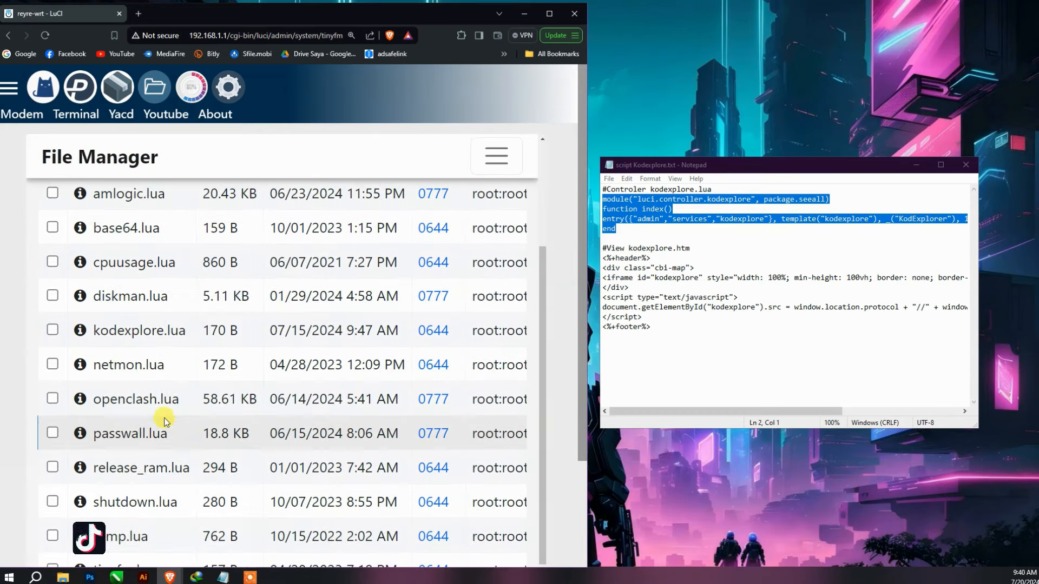
left_click(140, 331)
left_click(210, 339)
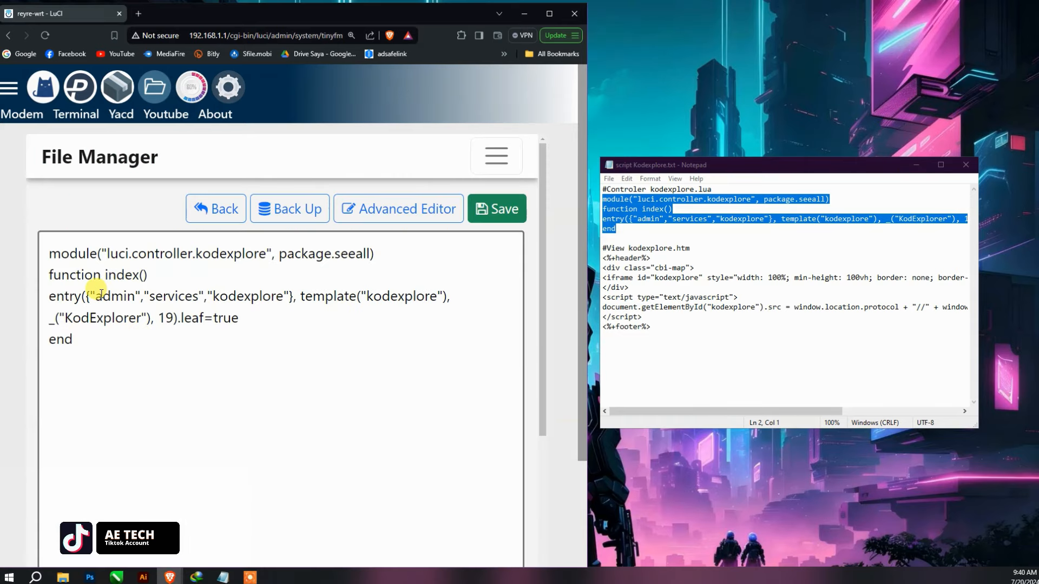
left_click_drag(149, 296, 198, 296)
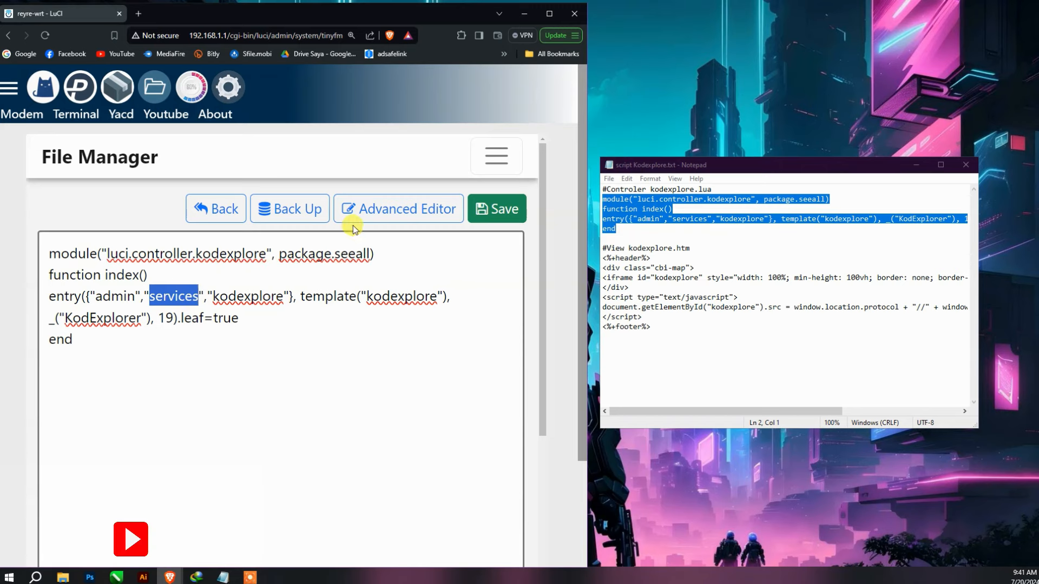
left_click(198, 209)
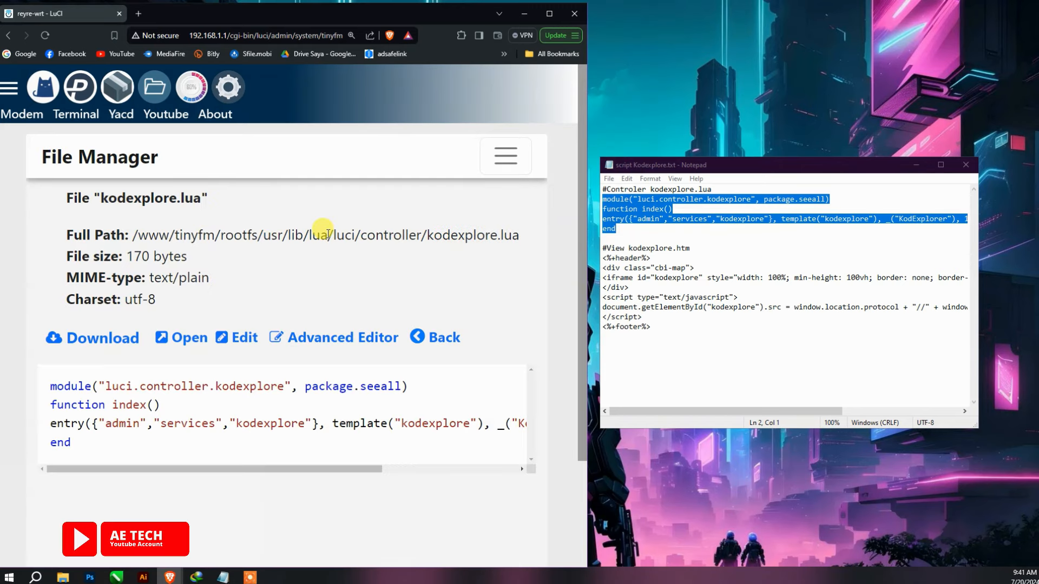
- Change 'services' to 'system' on kodexplore.lua's entry line, moving KodExplorer under System
left_click(239, 338)
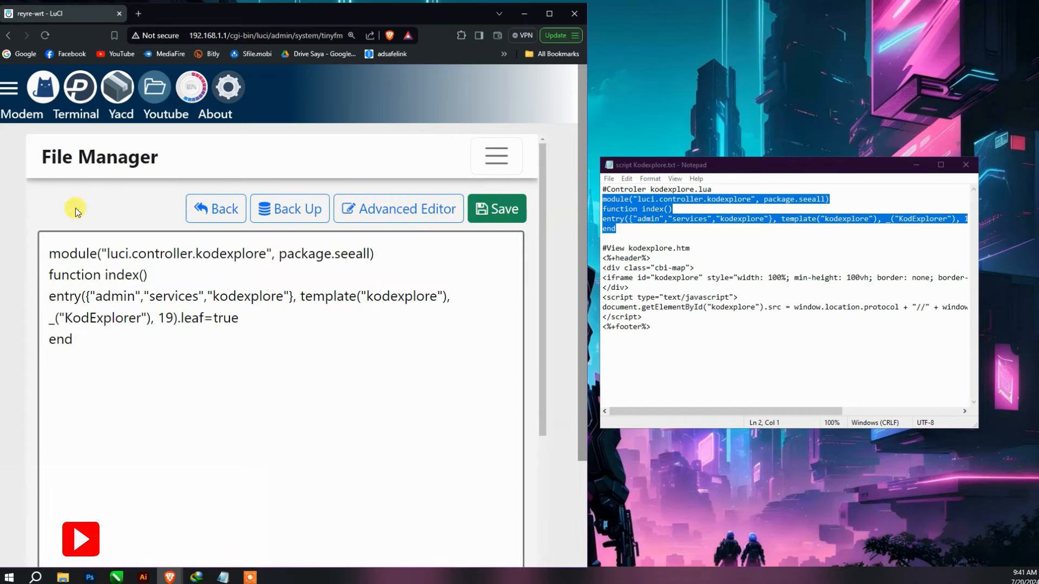
left_click(7, 93)
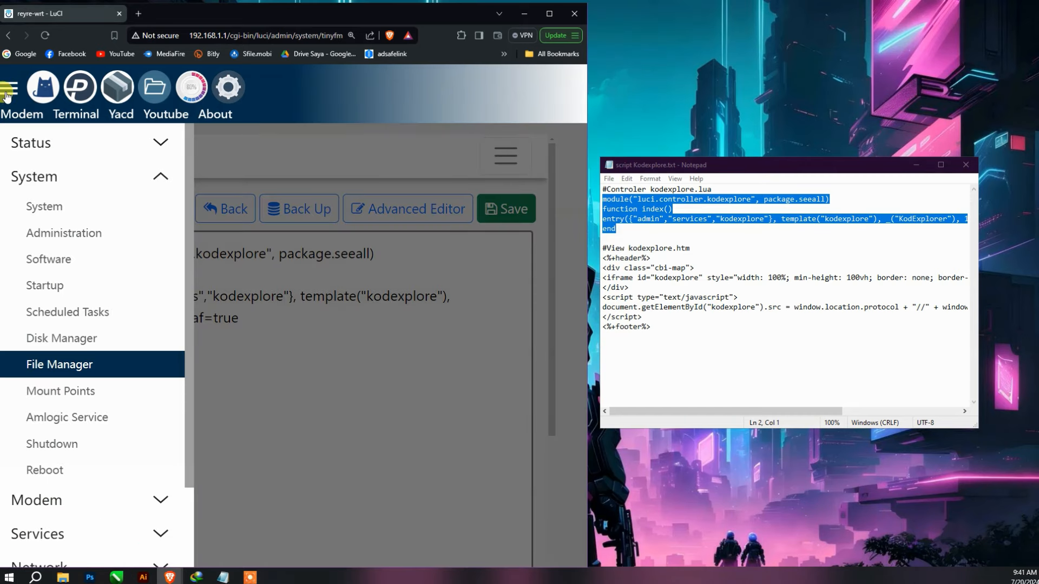
left_click(7, 93)
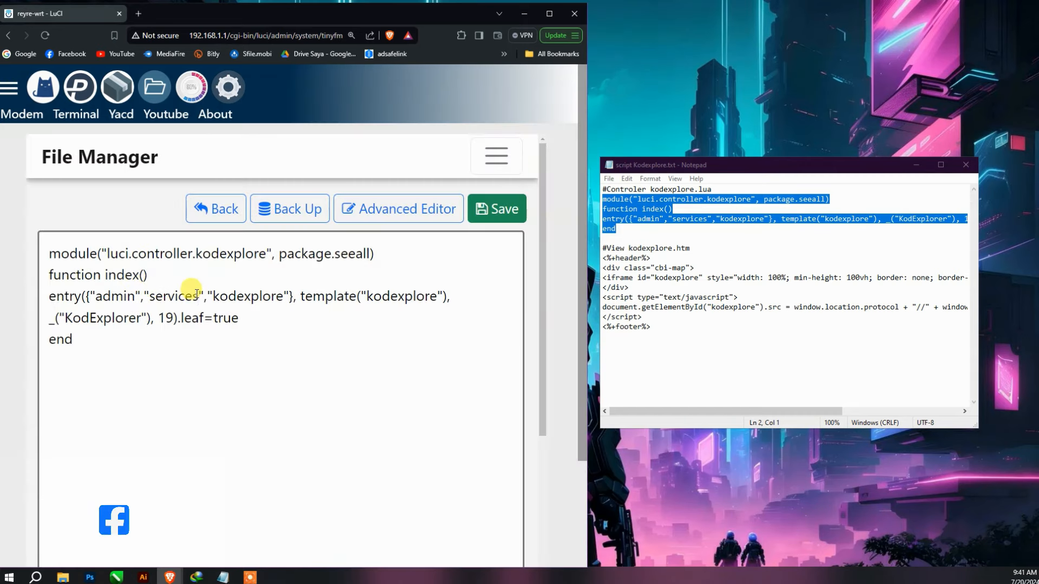
left_click_drag(197, 295, 152, 295)
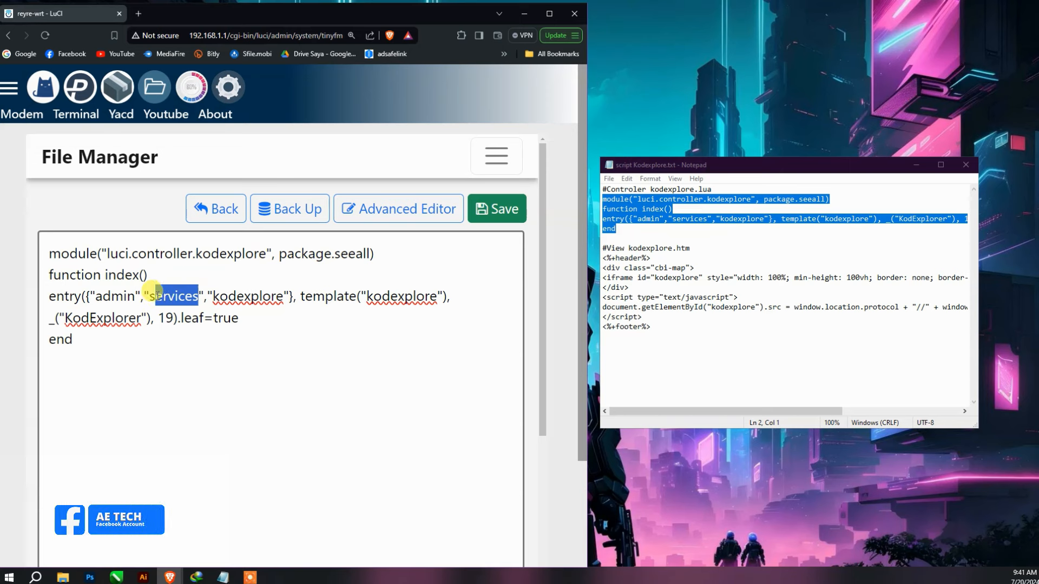
type("ystem")
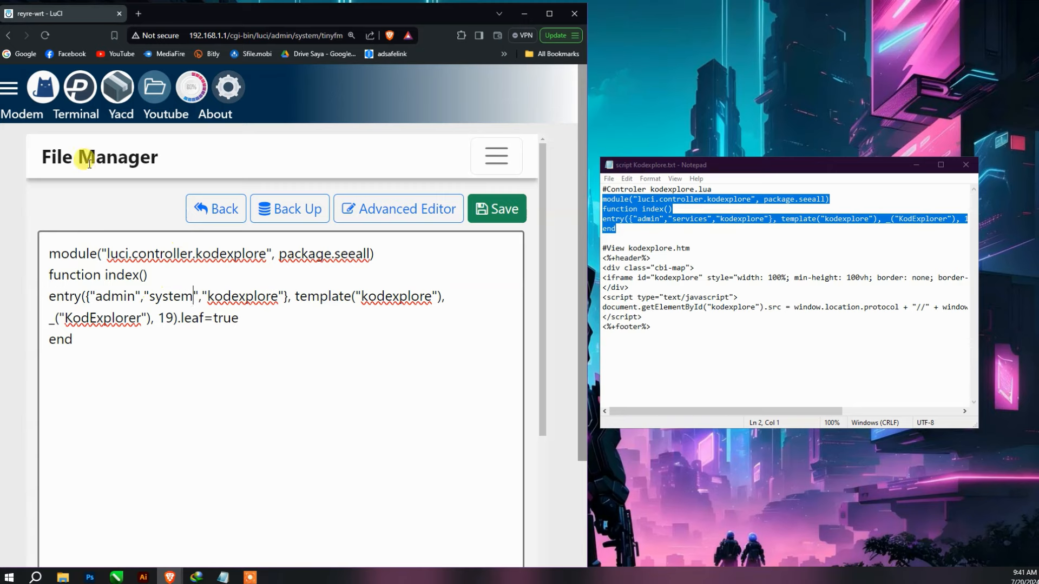
left_click(9, 91)
left_click(10, 91)
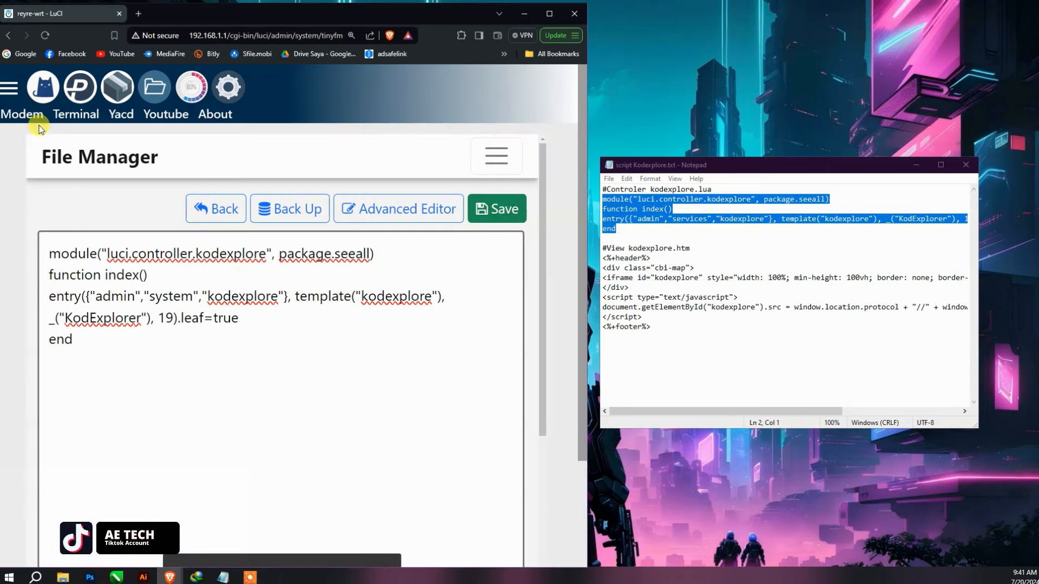
left_click(9, 91)
- Log out of LuCI, then enter and clear a password on the REYRE-WRT login page
left_click(75, 530)
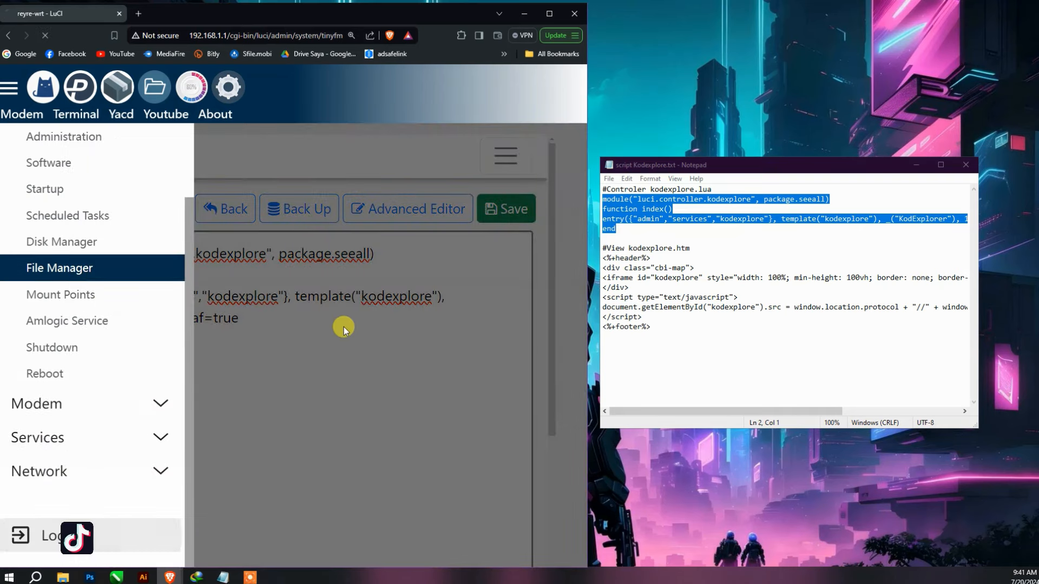
left_click(220, 373)
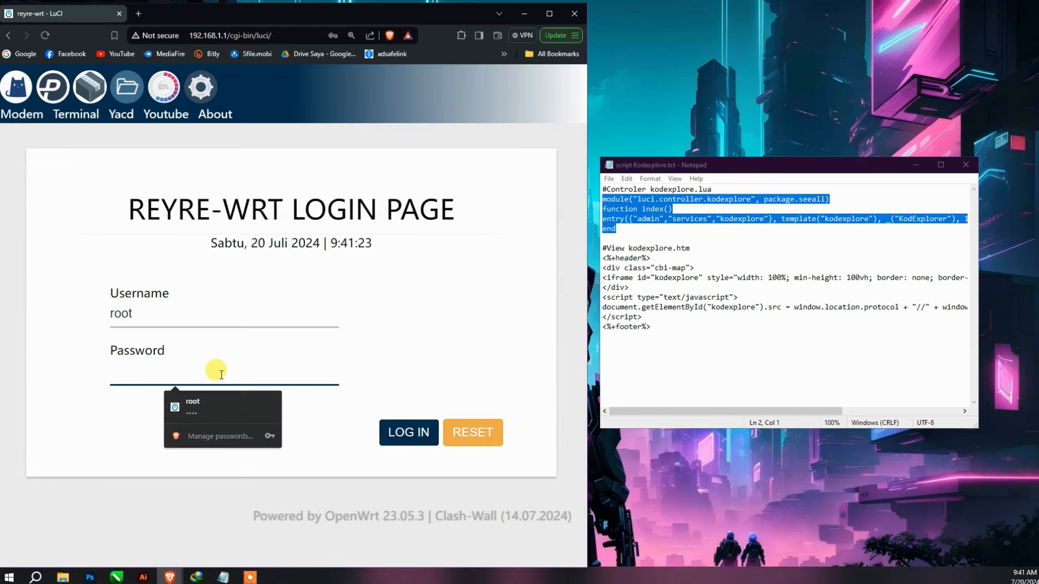
type("r")
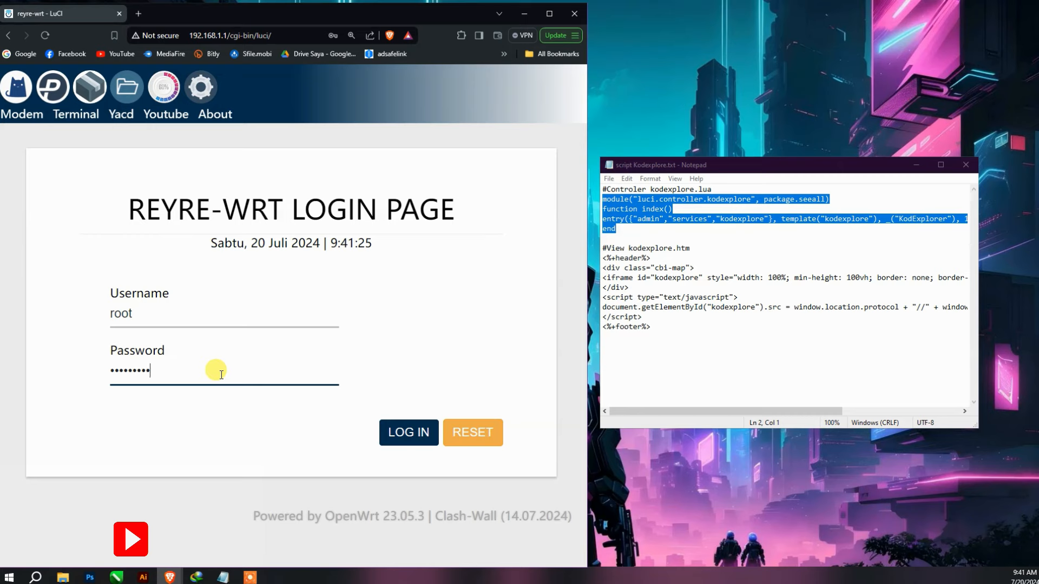
key("BackSpace")
key("BackSpace")
key("BackSpace")
key("BackSpace")
key("BackSpace")
key("BackSpace")
key("BackSpace")
key("BackSpace")
key("BackSpace")
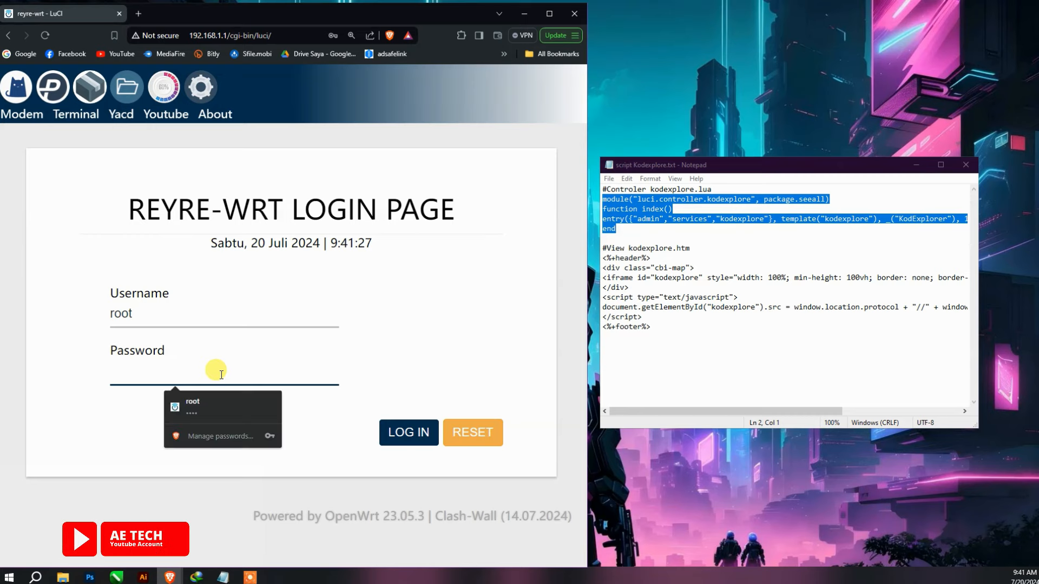
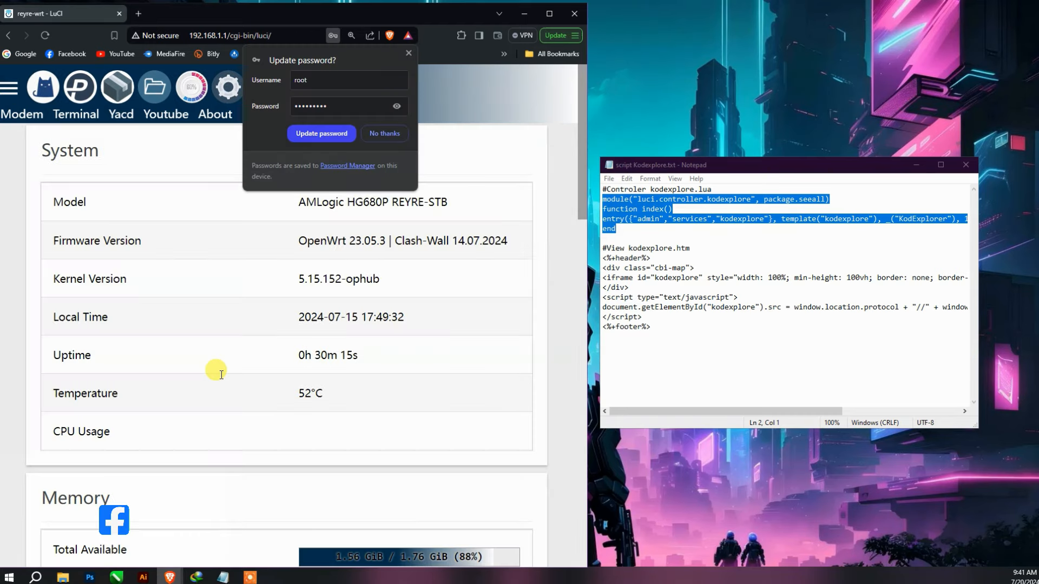
- Save the updated router login, open System > KodExplorer in LuCI, and minimize Notepad
left_click(346, 131)
left_click(10, 88)
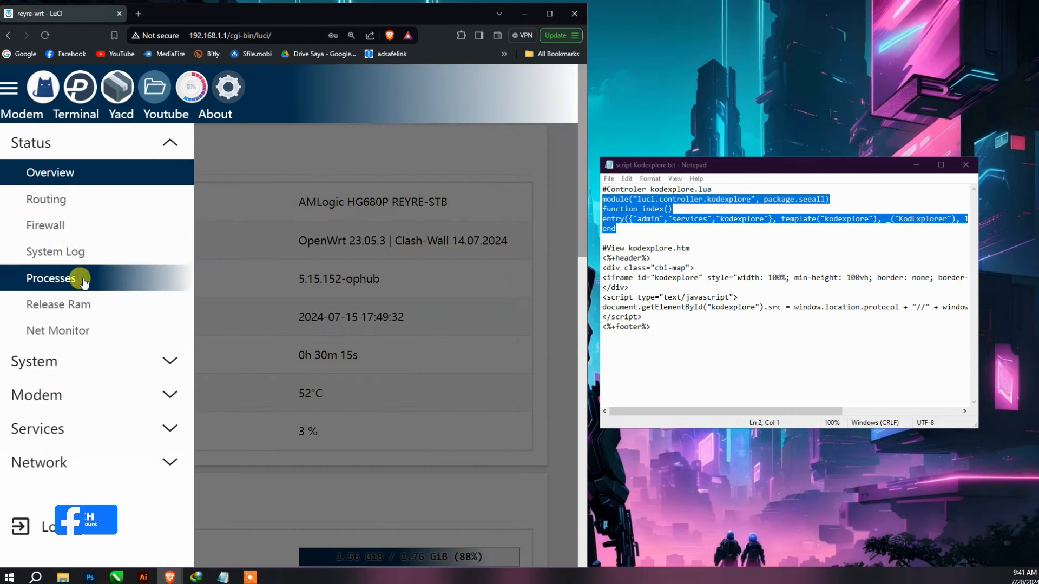
left_click(81, 358)
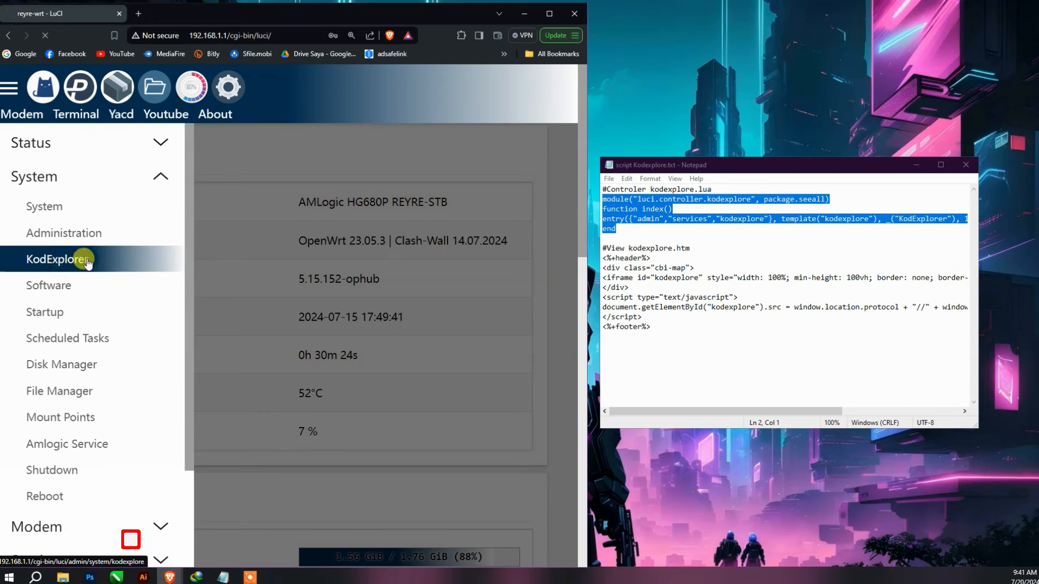
left_click(69, 260)
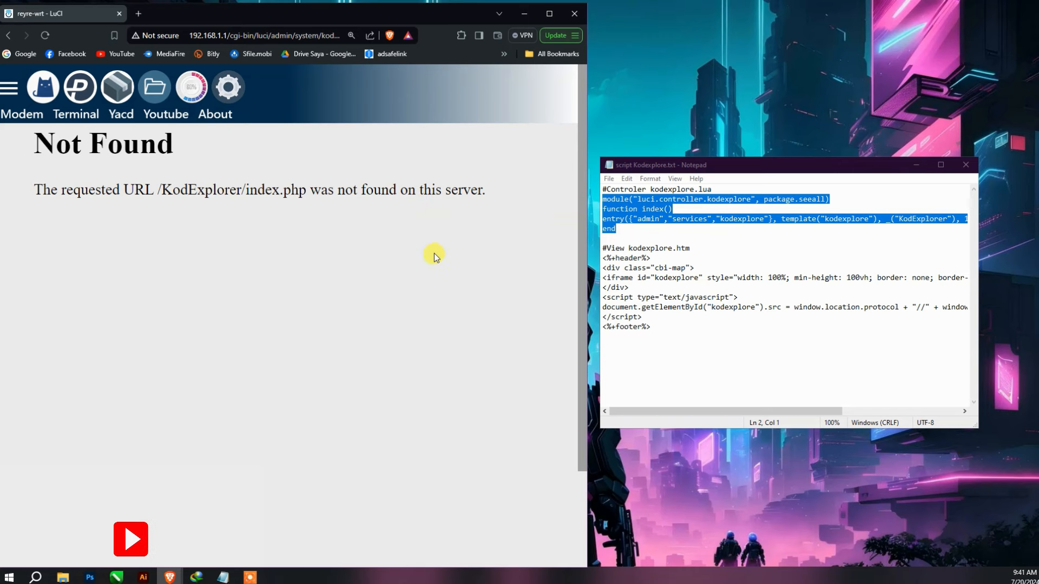
left_click(924, 169)
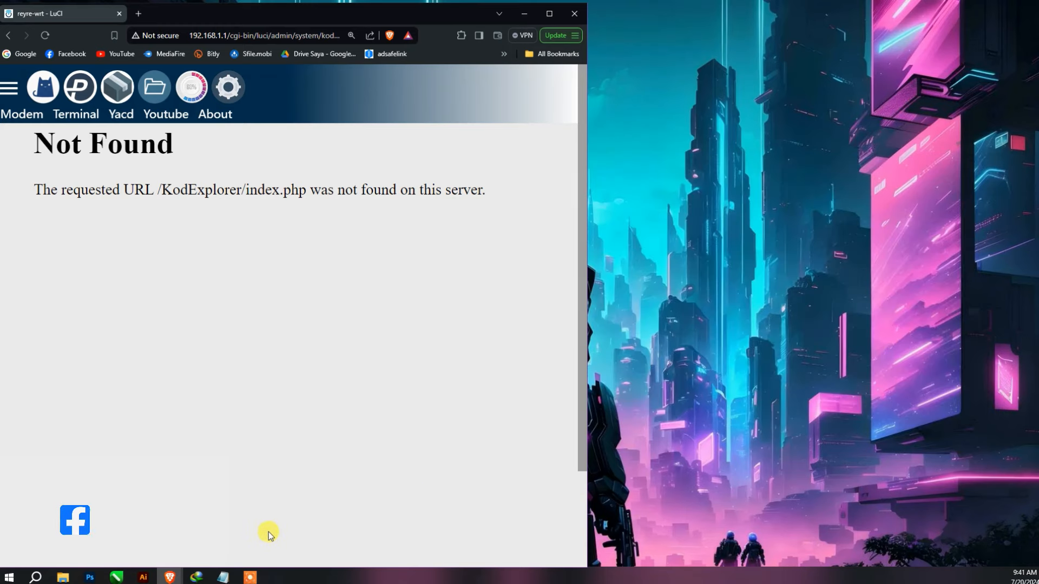
- Open LuCI's System > File Manager and go into the www folder
left_click(63, 577)
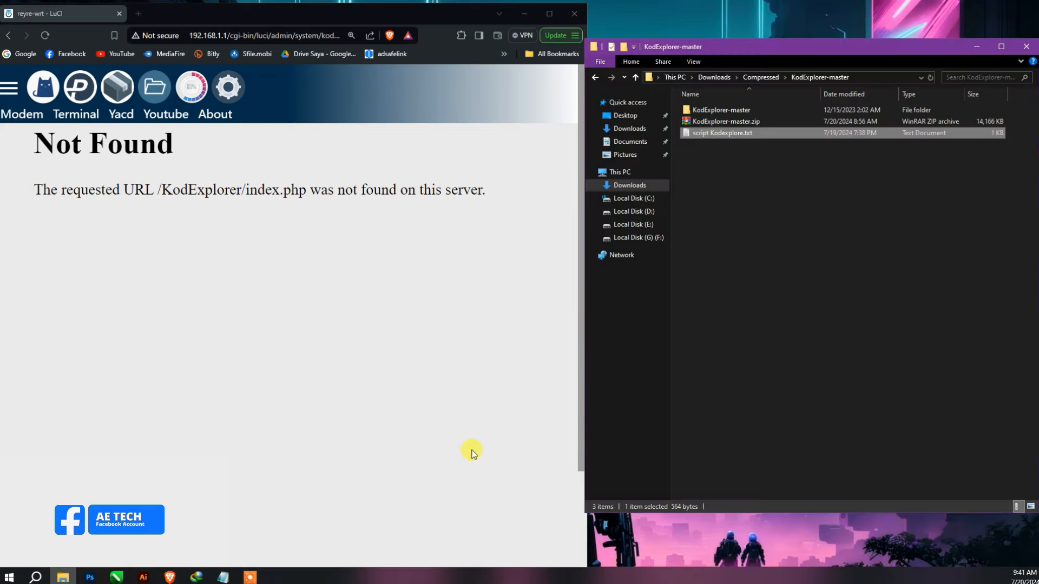
left_click(8, 87)
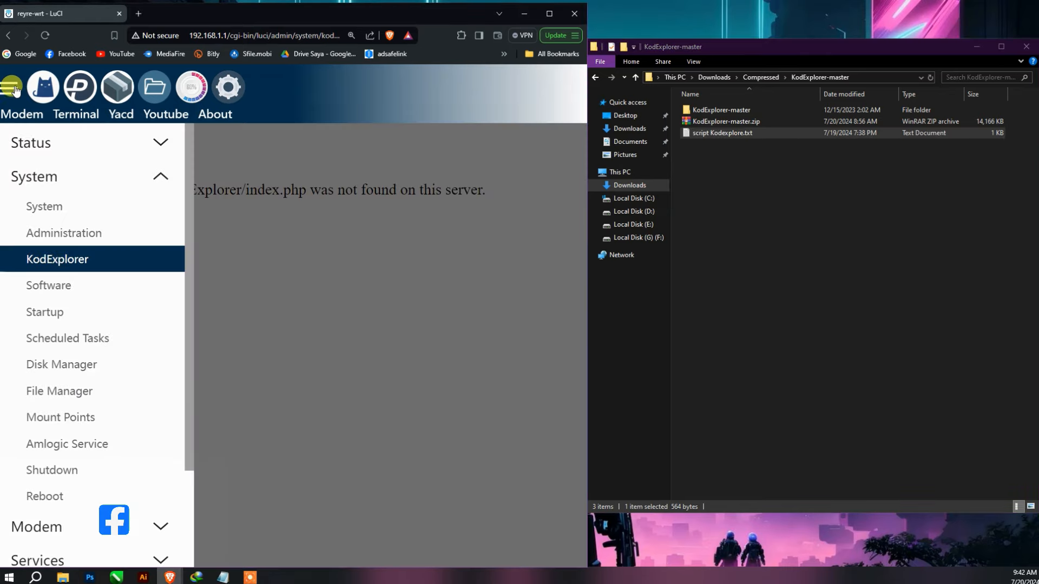
left_click(107, 401)
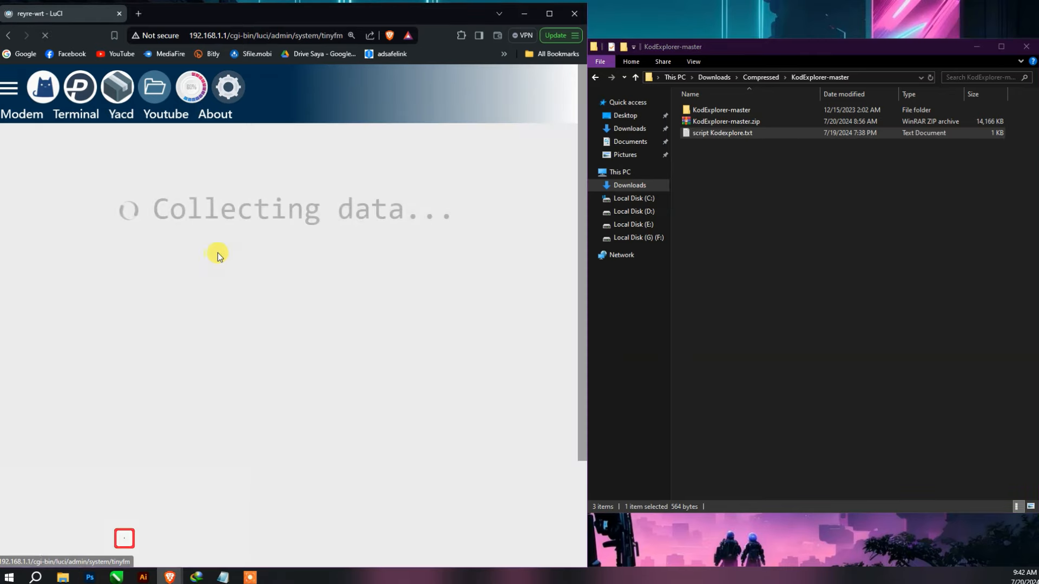
scroll(186, 248, "down", 10)
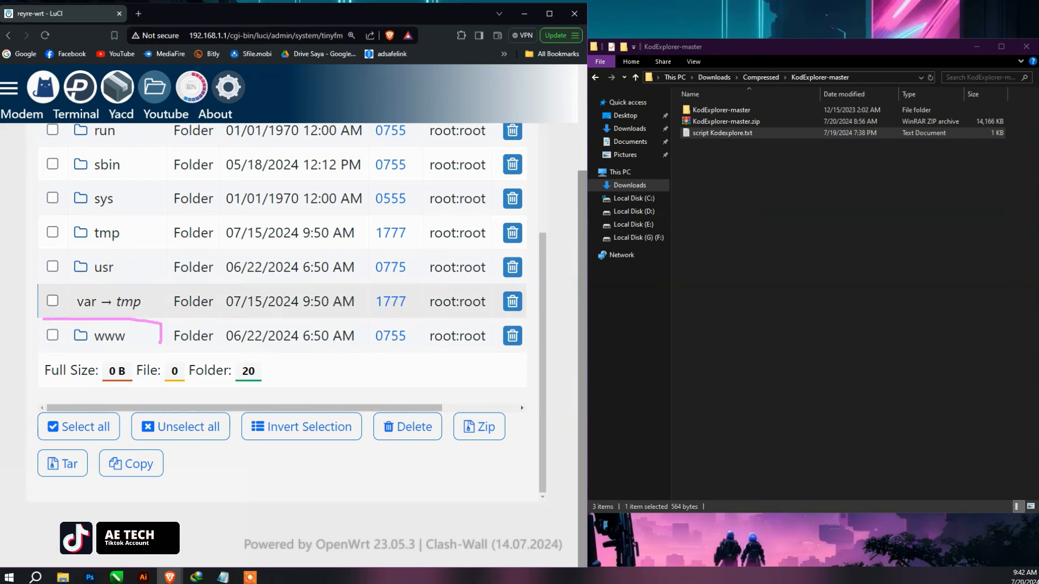
left_click_drag(57, 347, 46, 333)
key("Escape")
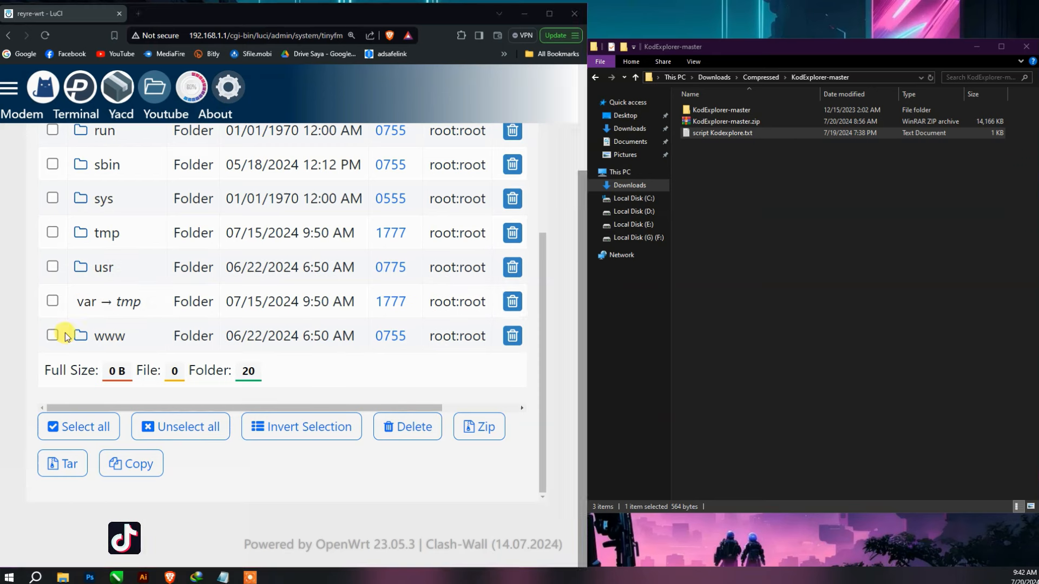
left_click(95, 336)
scroll(222, 317, "up", 3)
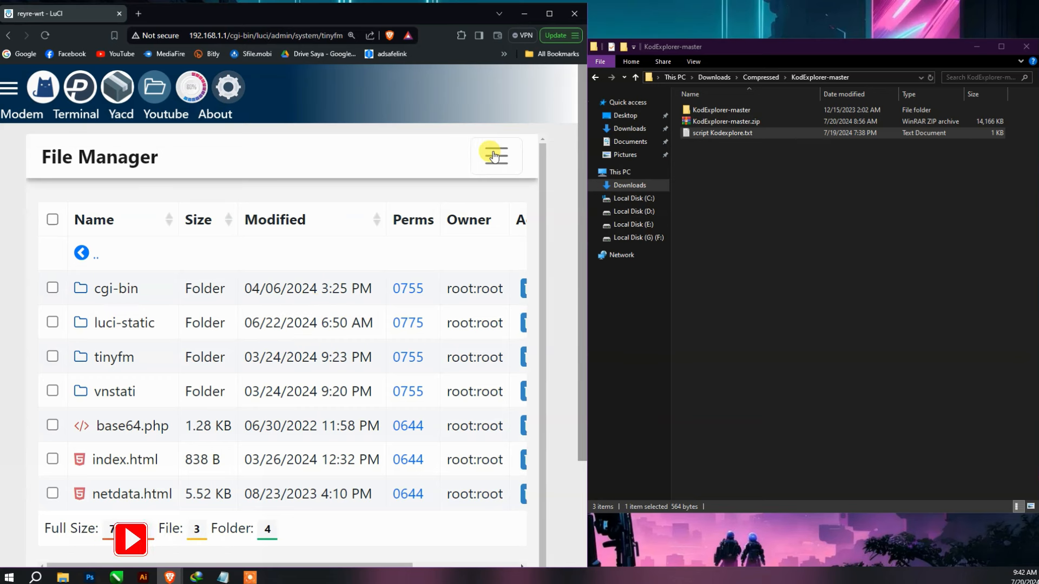
left_click(494, 157)
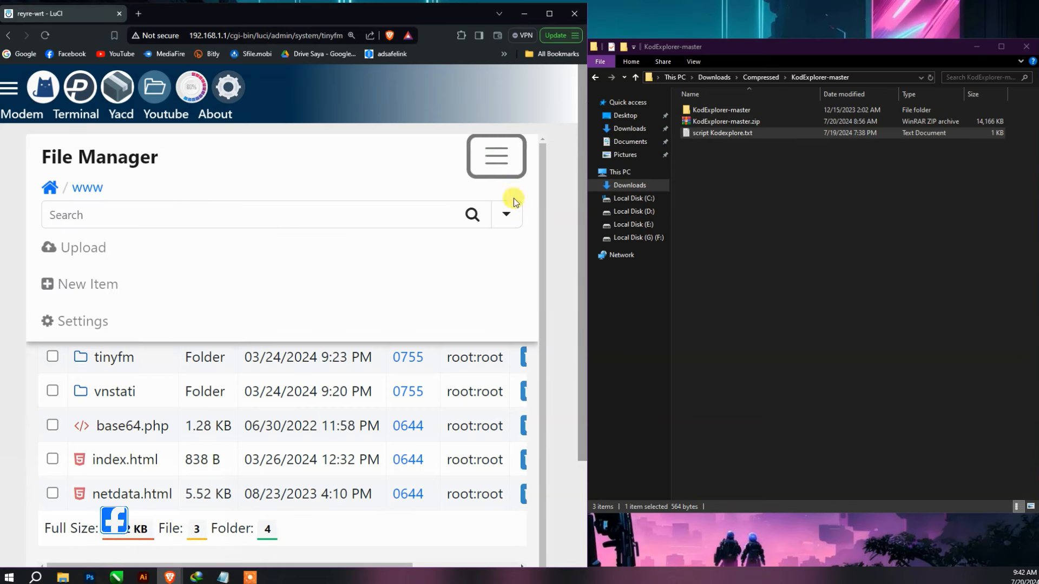
left_click(200, 246)
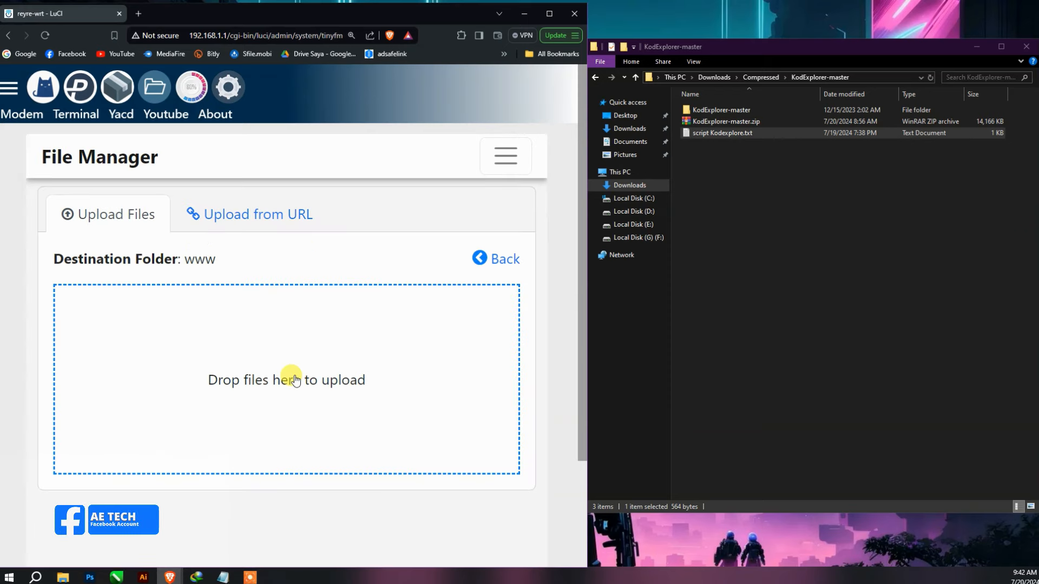
left_click(405, 331)
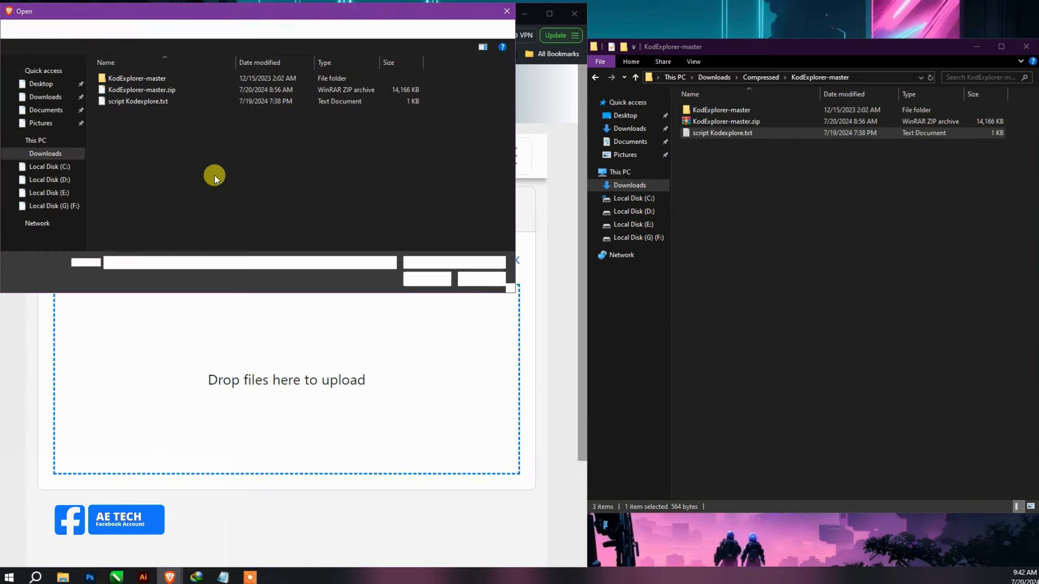
left_click(130, 90)
left_click(427, 279)
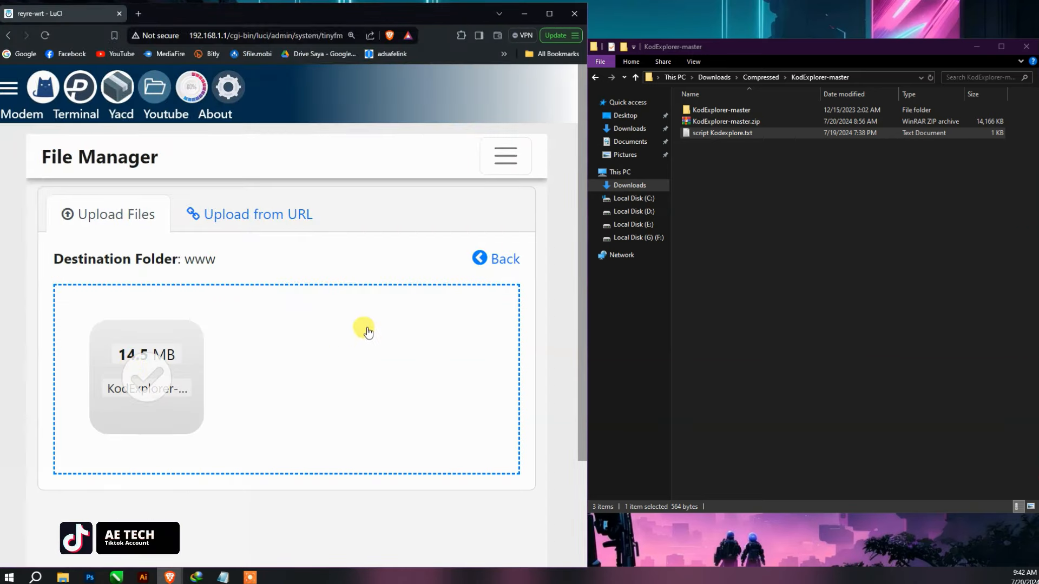
left_click(481, 260)
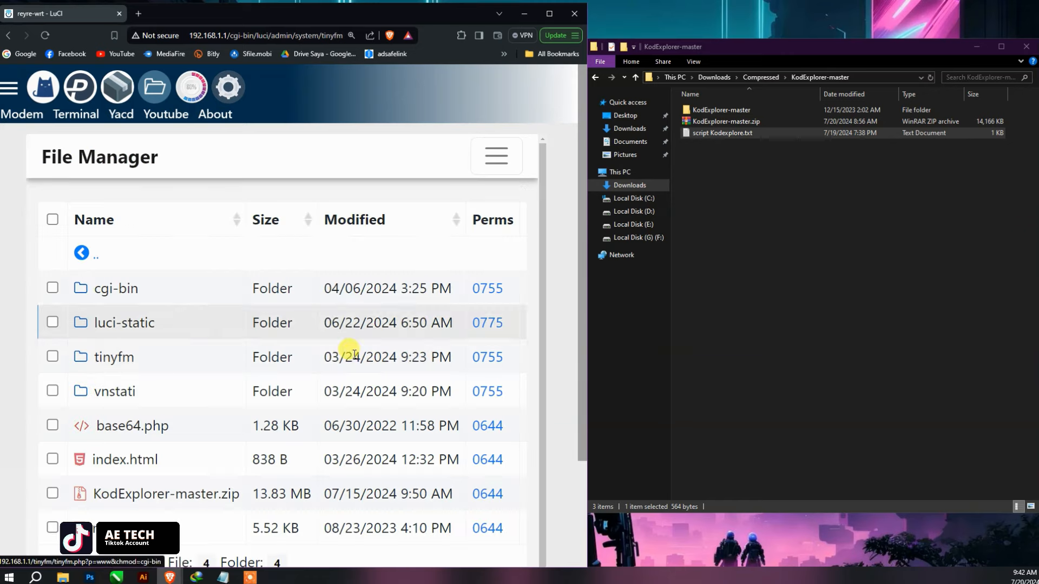
left_click(201, 437)
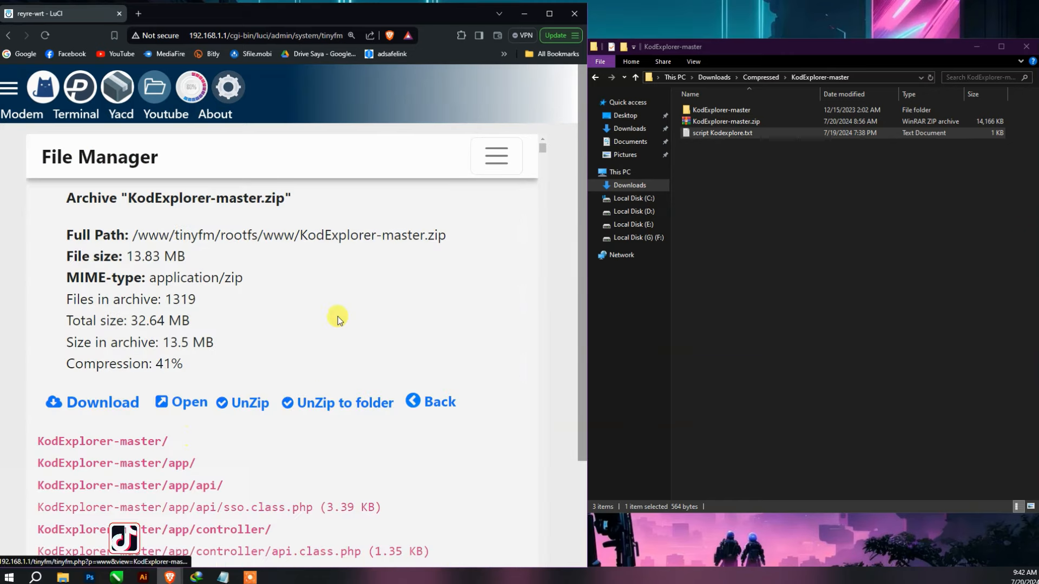
scroll(247, 417, "down", 1)
scroll(246, 417, "down", 8)
scroll(301, 410, "up", 9)
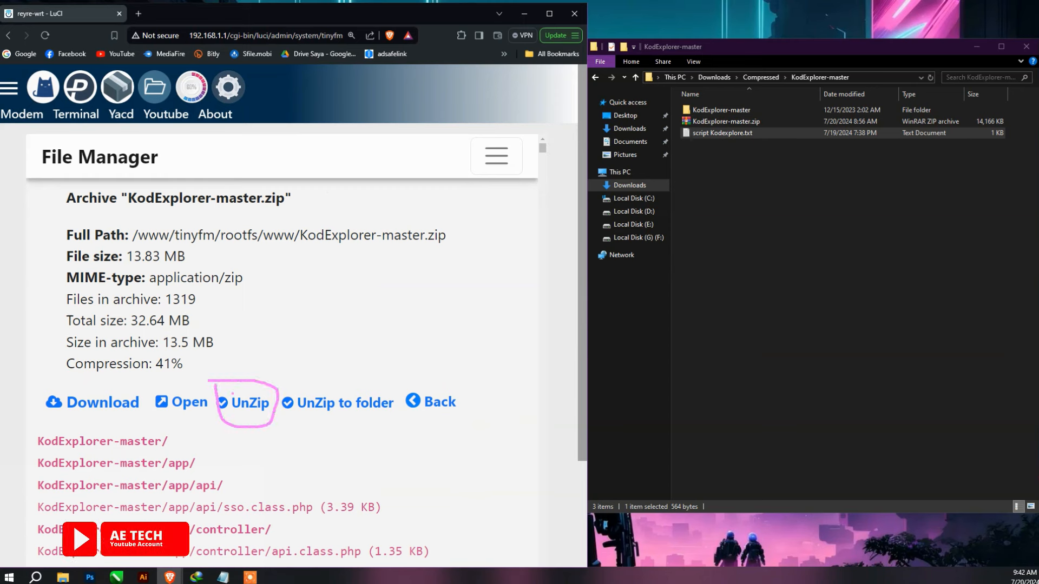
left_click_drag(326, 419, 387, 385)
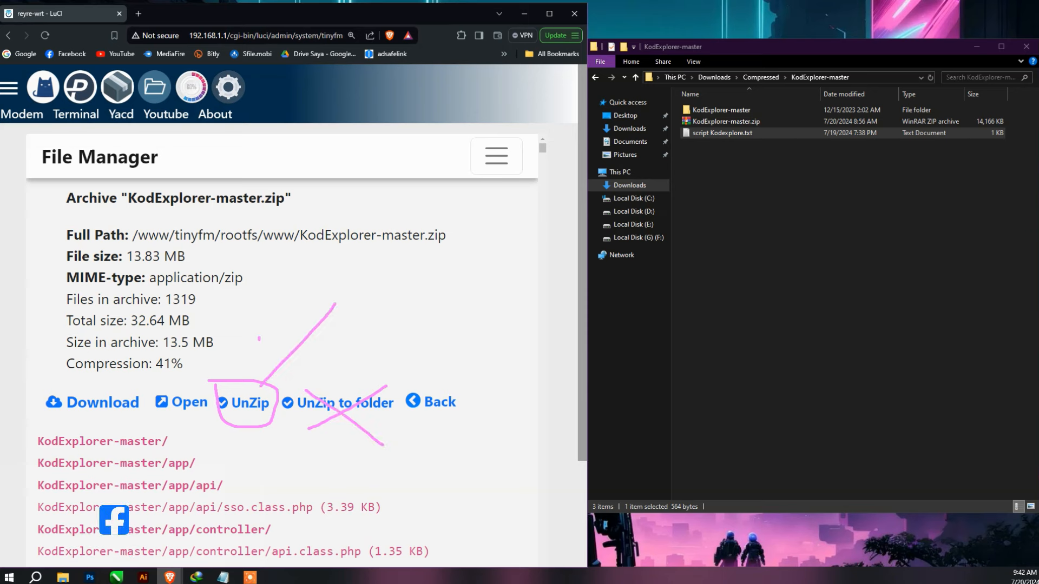
key("Escape")
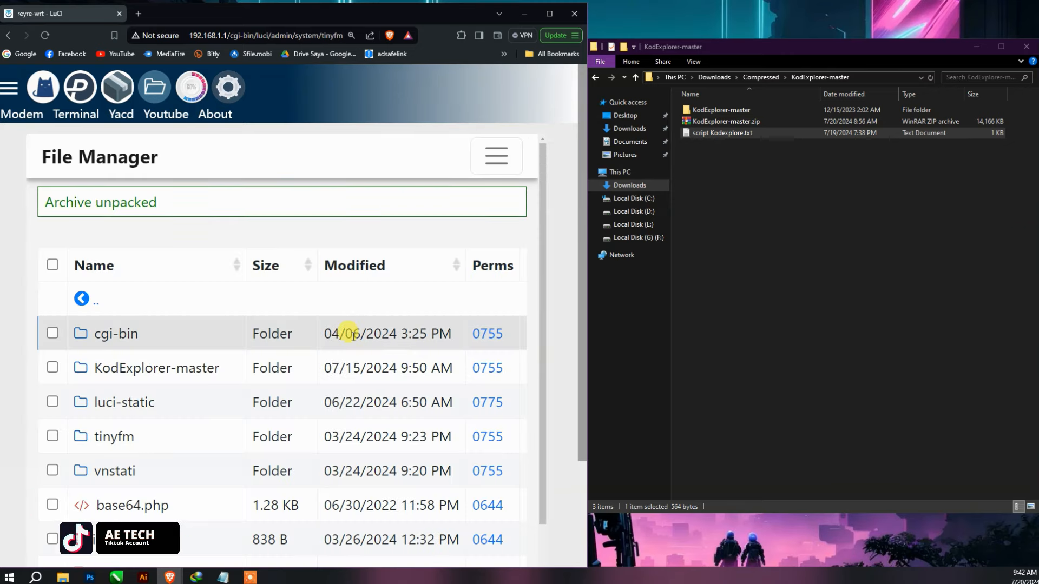
- Delete the KodExplorer-master.zip archive from www and maximize the browser
scroll(359, 348, "down", 3)
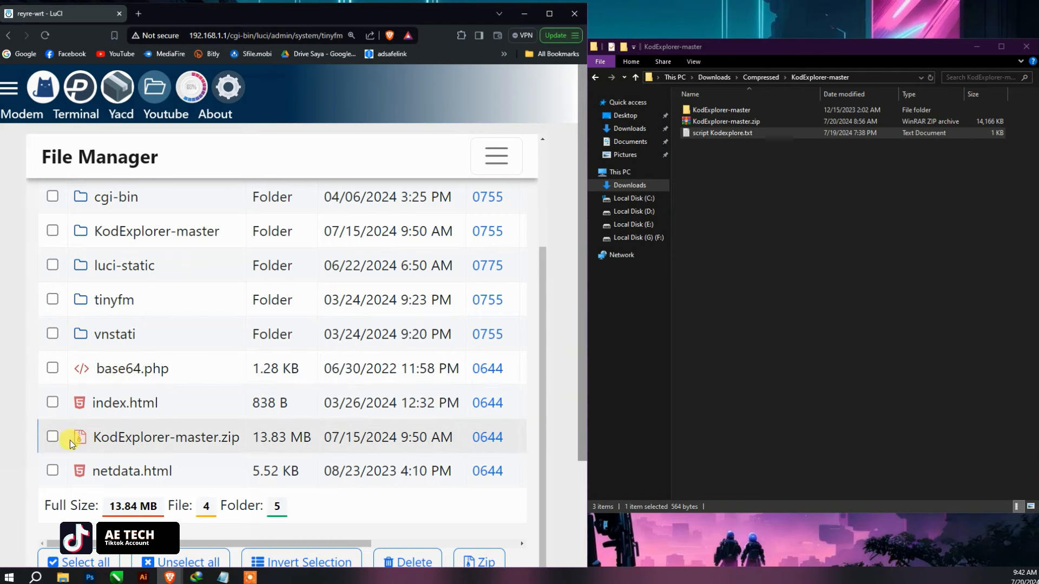
left_click(53, 437)
left_click(407, 562)
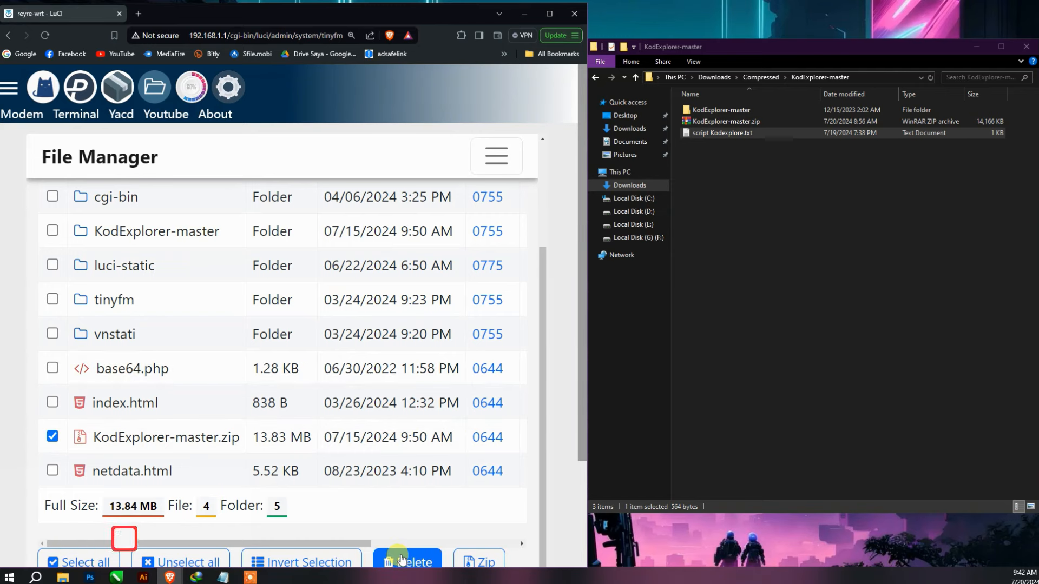
left_click(345, 100)
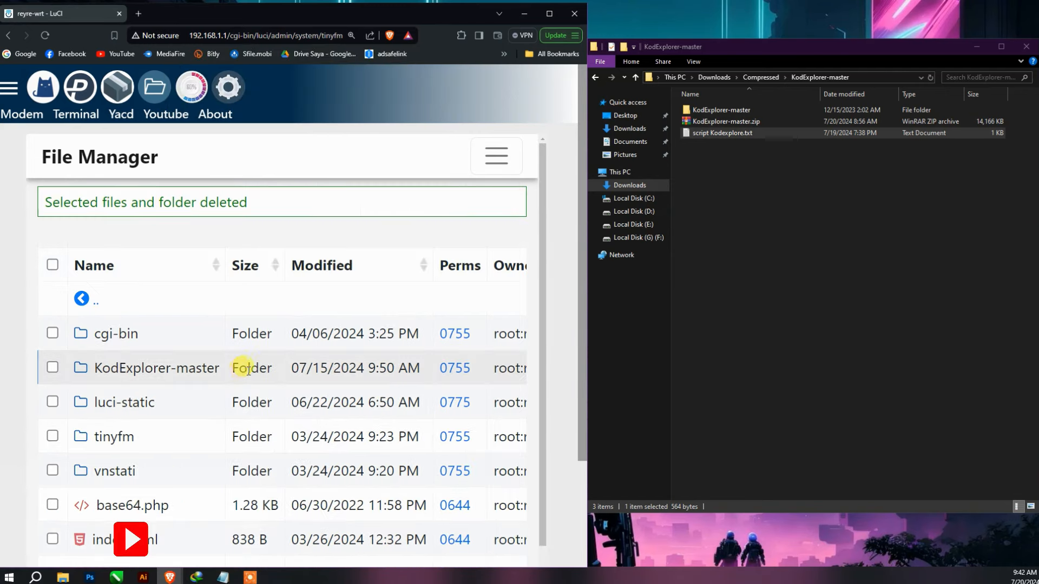
left_click(544, 20)
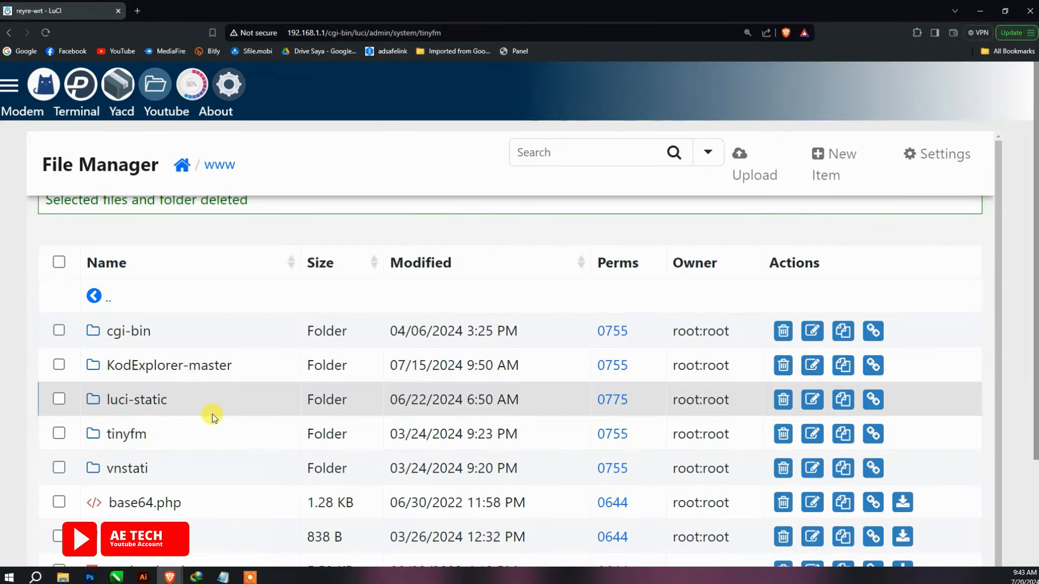
left_click(181, 365)
scroll(172, 367, "down", 3)
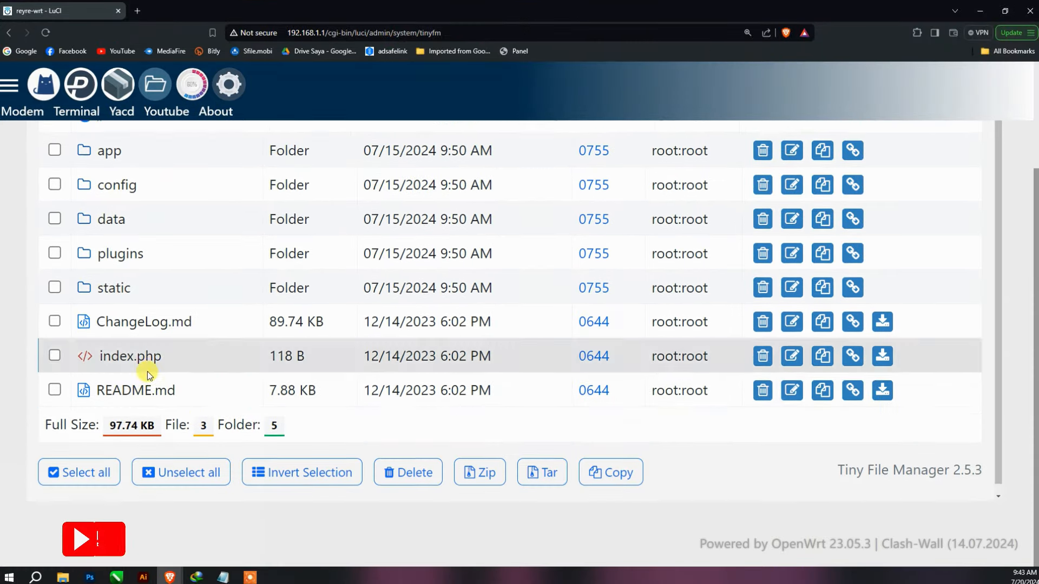
scroll(144, 364, "up", 2)
left_click(142, 456)
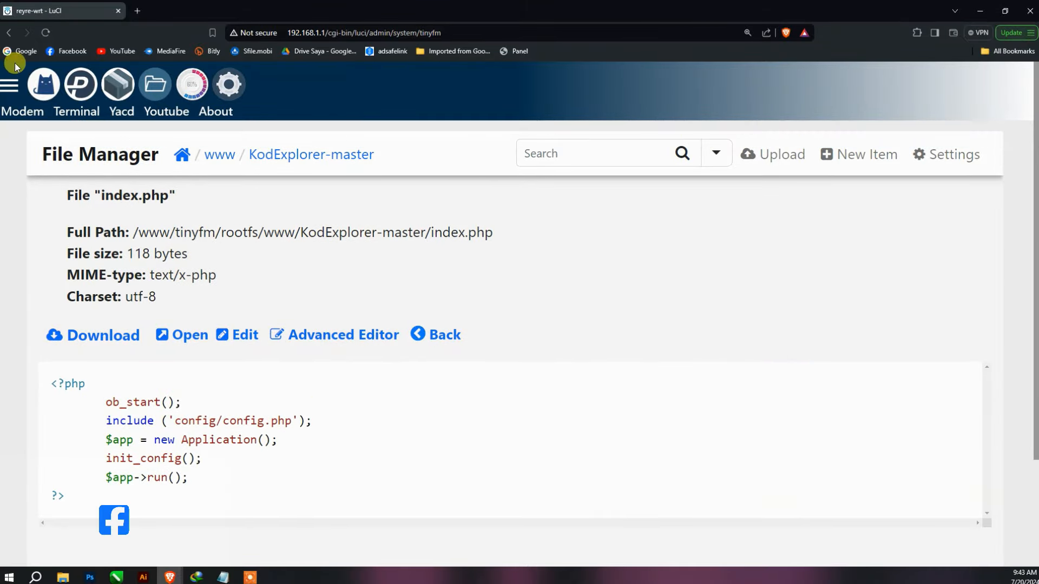
left_click(9, 32)
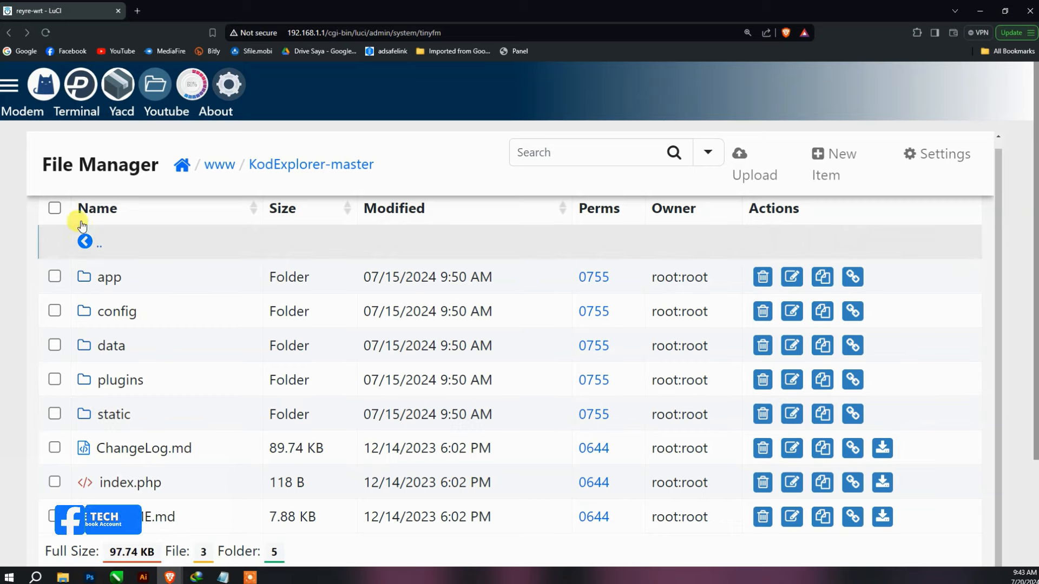
left_click(84, 241)
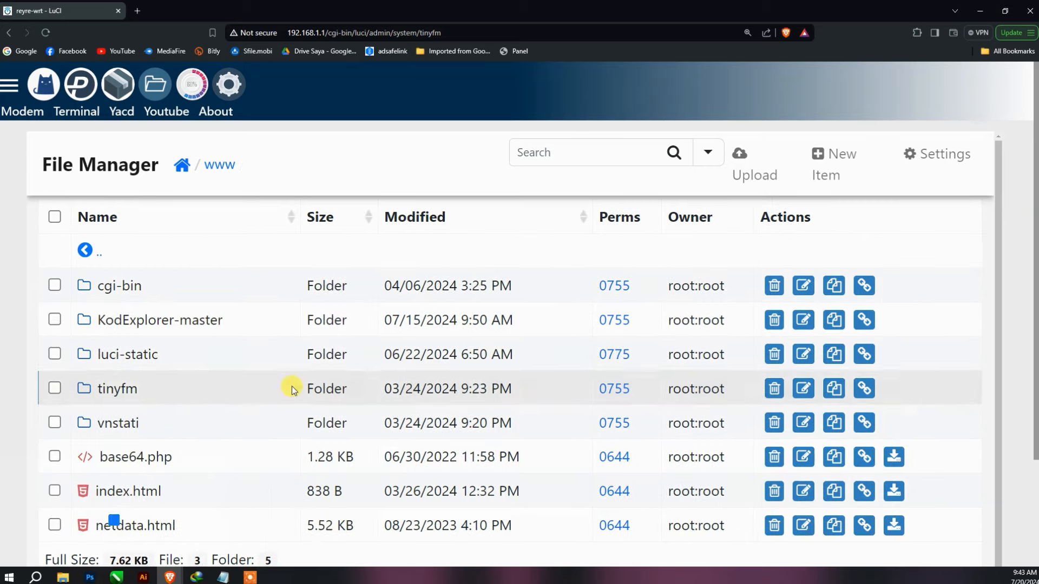
- Rename the KodExplorer-master folder to KodExplorer by removing '-master'
left_click(803, 320)
left_click_drag(443, 255, 396, 236)
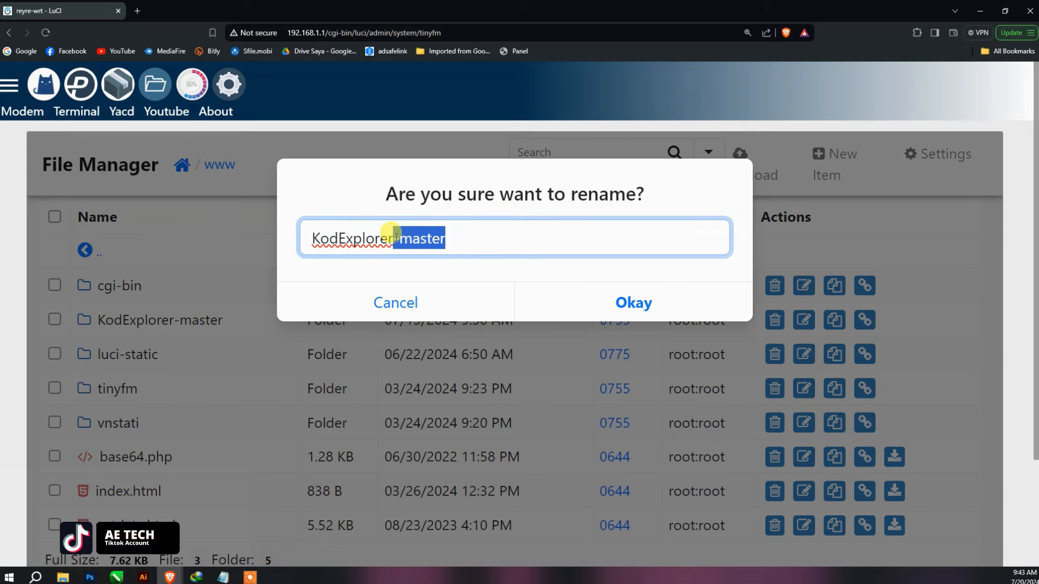
key("BackSpace")
left_click(633, 302)
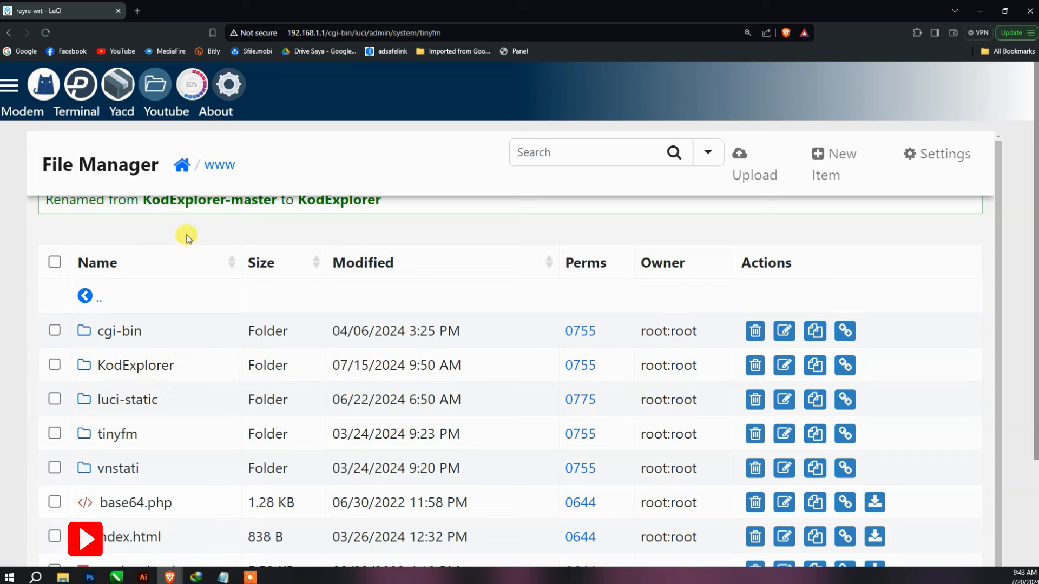
- Open System > KodExplorer in LuCI to load the KodExplorer setup screen
left_click(24, 108)
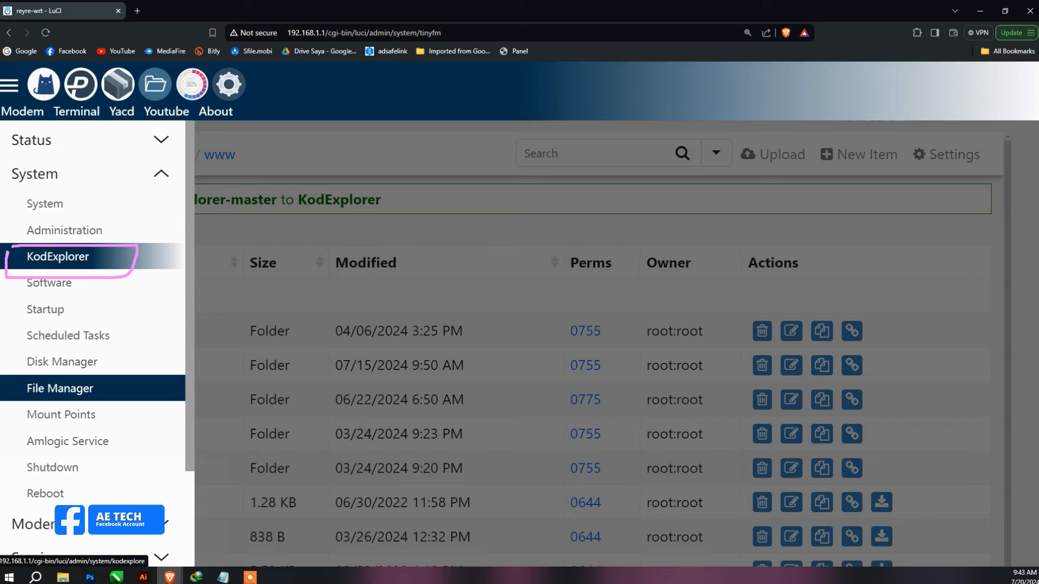
left_click(65, 257)
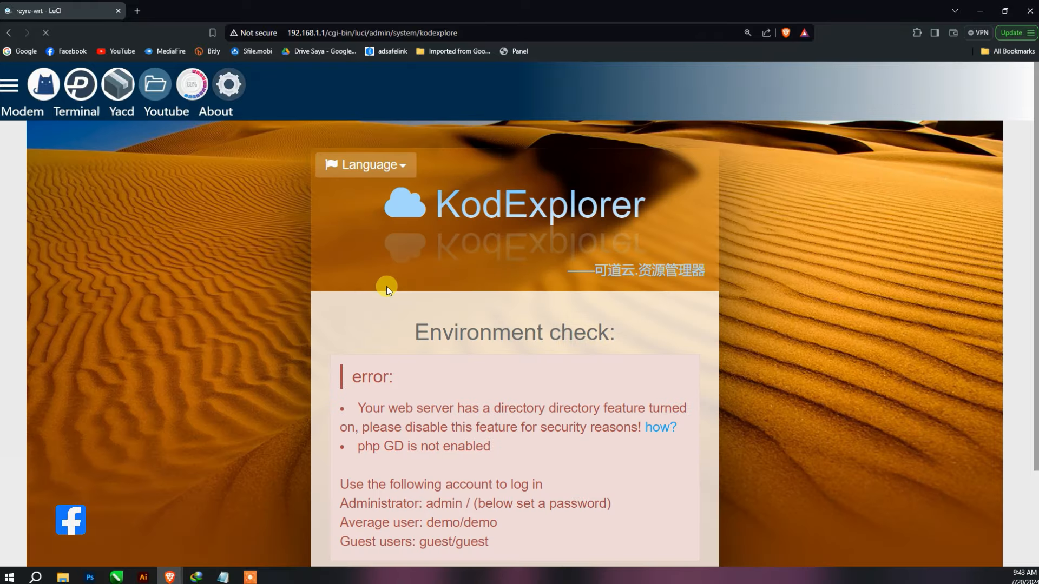
scroll(401, 354, "down", 3)
scroll(407, 354, "up", 3)
scroll(407, 355, "down", 1)
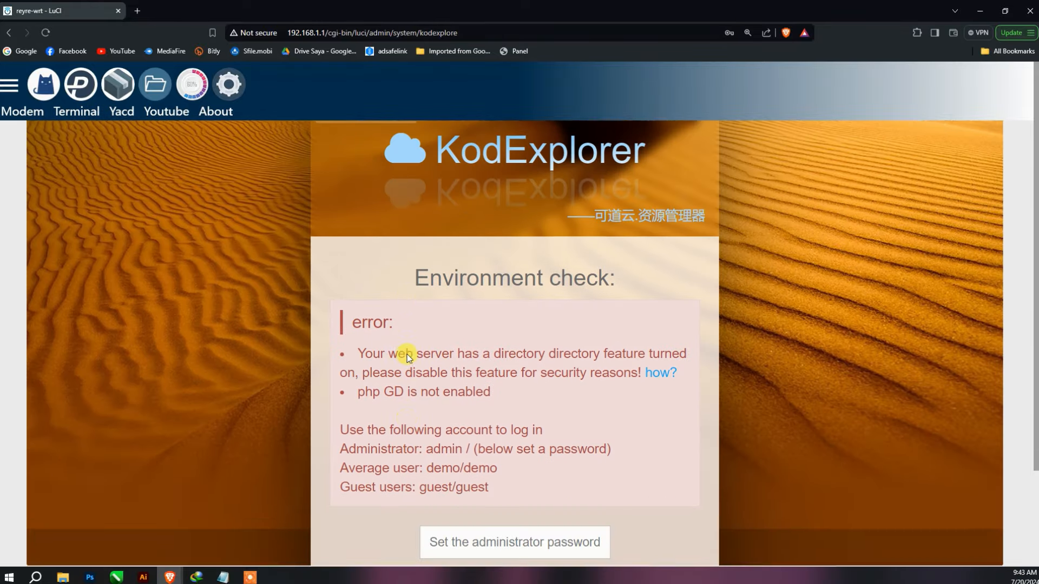
scroll(407, 357, "up", 1)
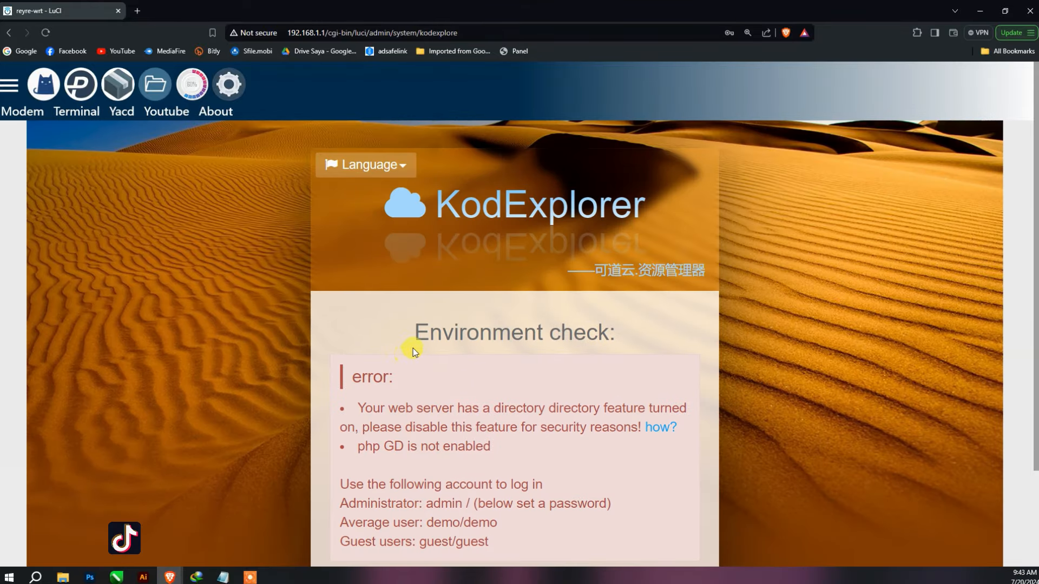
- Zoom the browser out and in to view the page, ending at normal size
key("ctrl+minus")
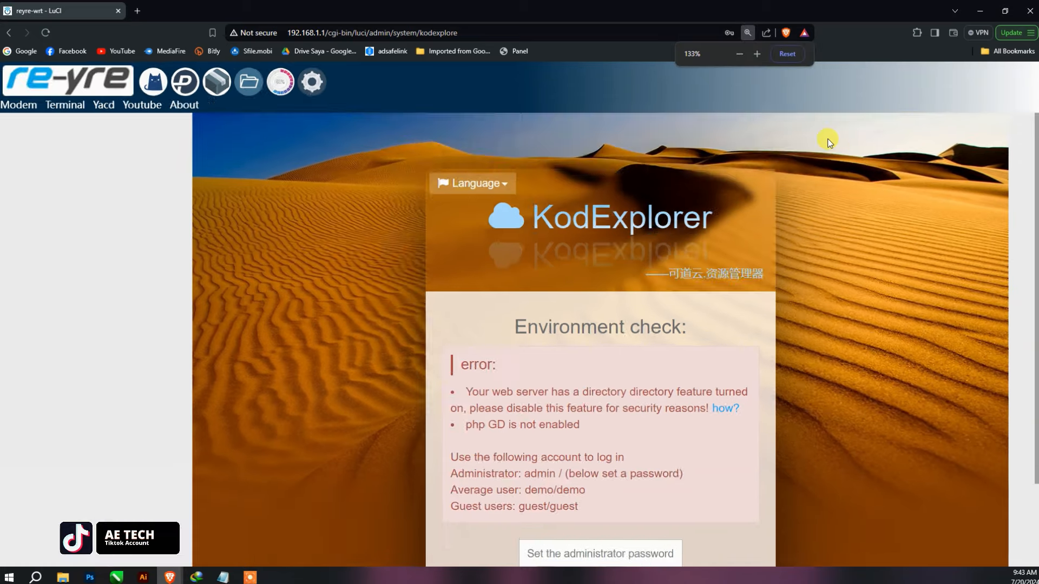
key("ctrl+minus")
key("ctrl+minus")
key("ctrl+minus")
key("ctrl+plus")
key("ctrl+plus")
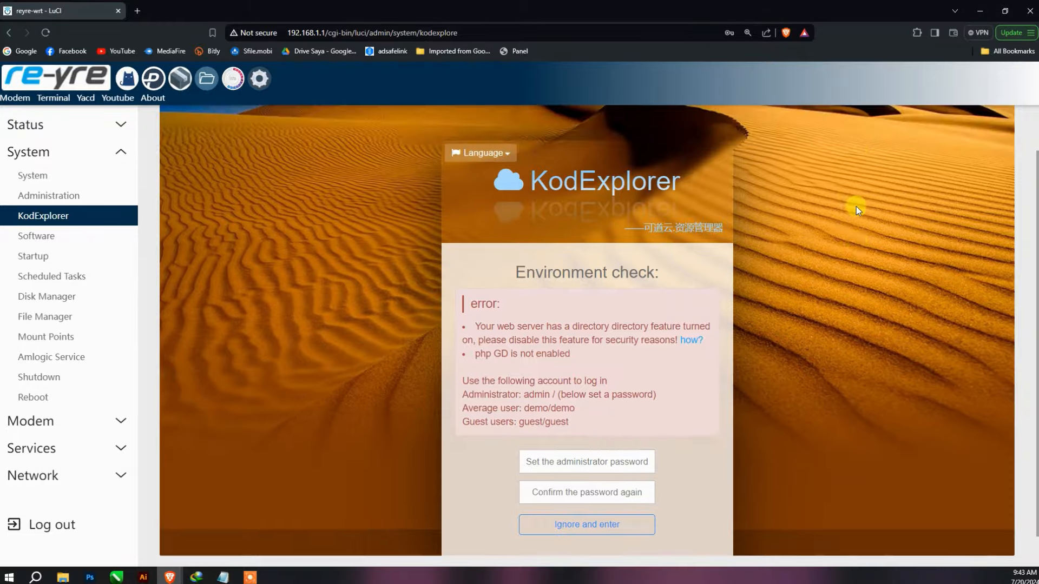
key("ctrl+plus")
key("ctrl+minus")
key("ctrl+minus")
key("ctrl+minus")
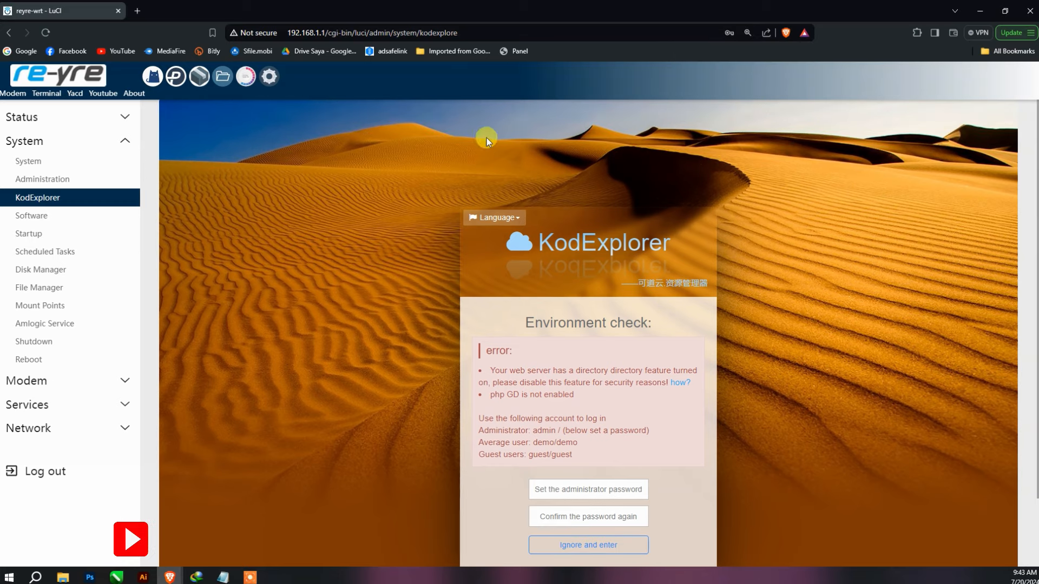
- Load 192.168.1.1/kodexplore/ in a new tab, which returns Not Found
left_click(139, 12)
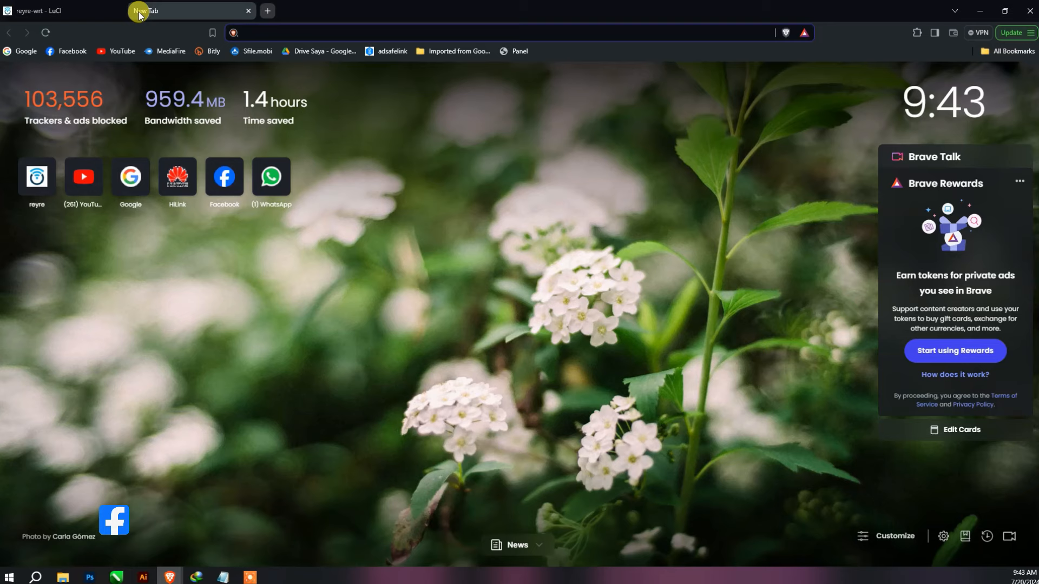
type("192.168")
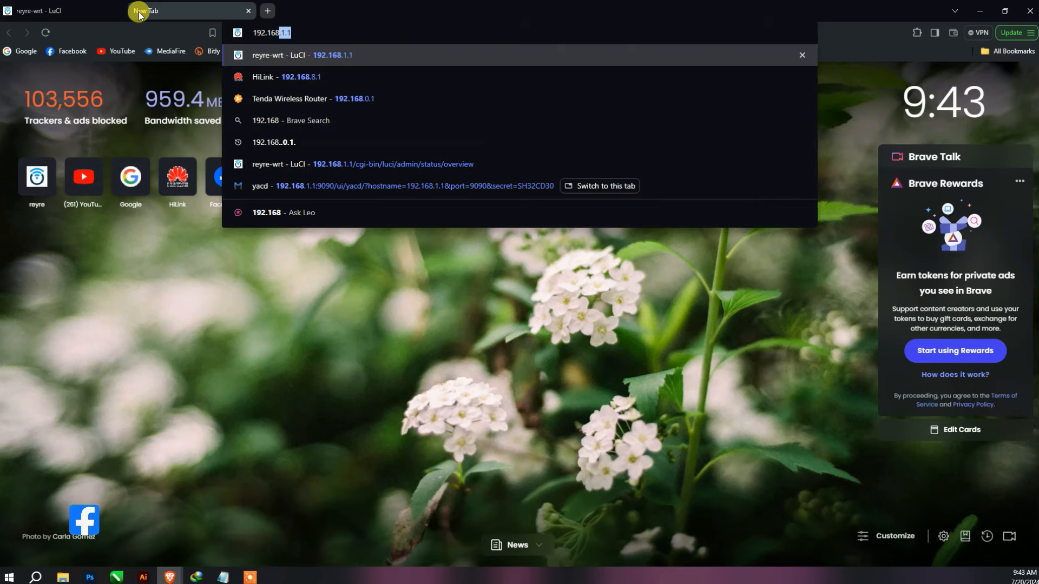
type(".1`.1")
key("BackSpace")
key("BackSpace")
key("BackSpace")
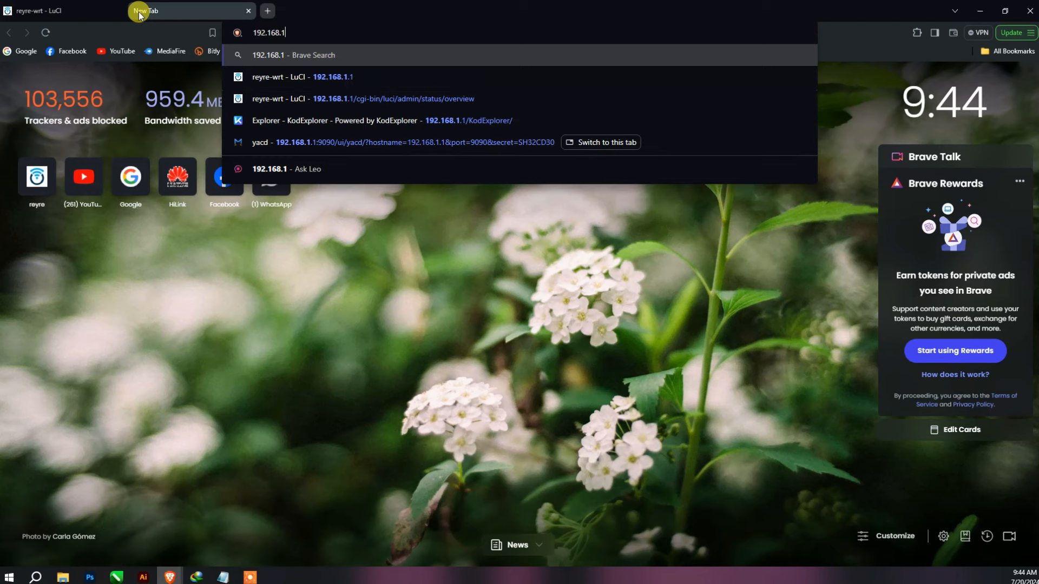
type(".1/")
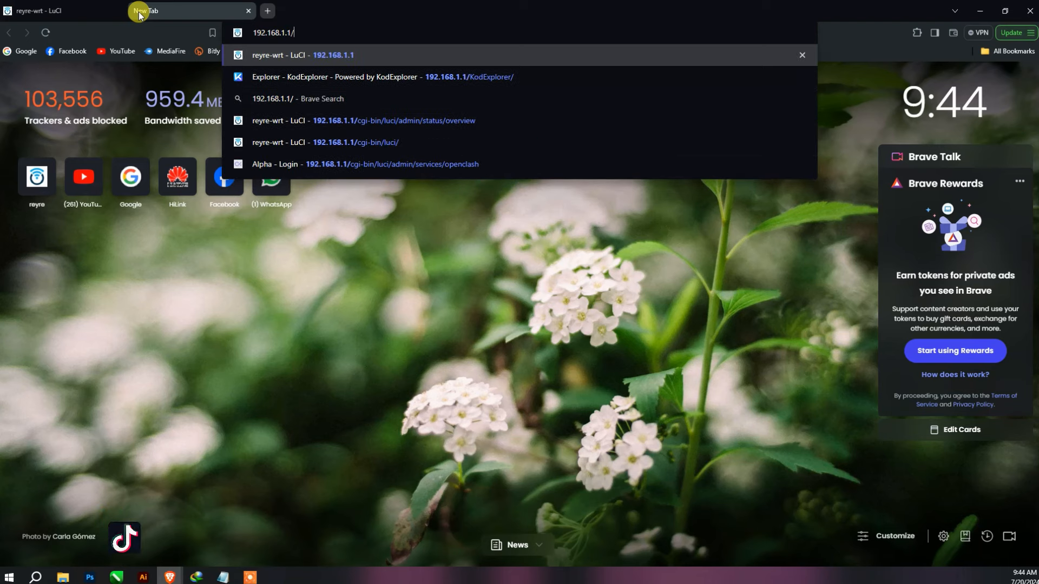
type("ko")
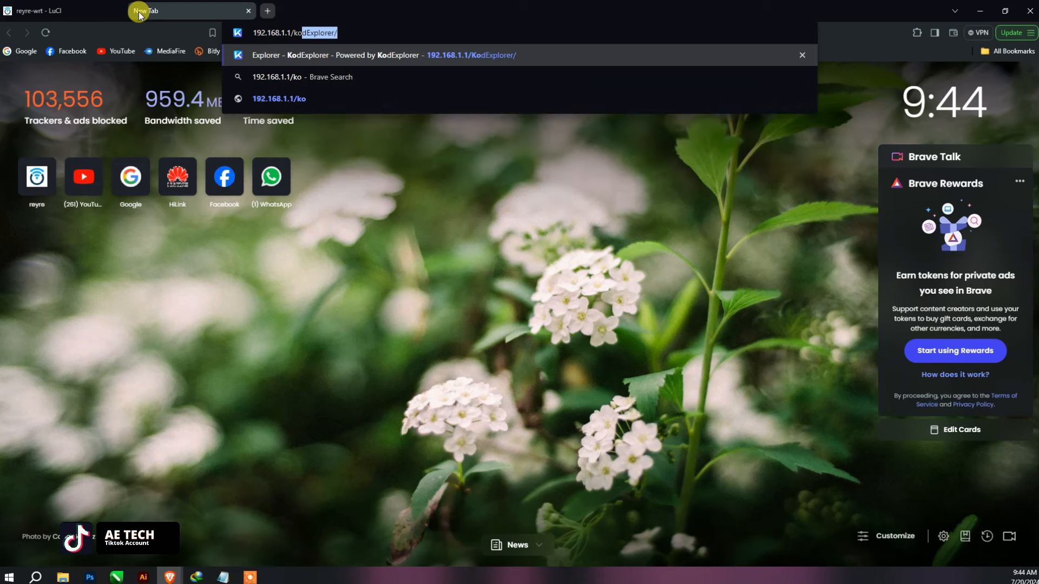
type("de")
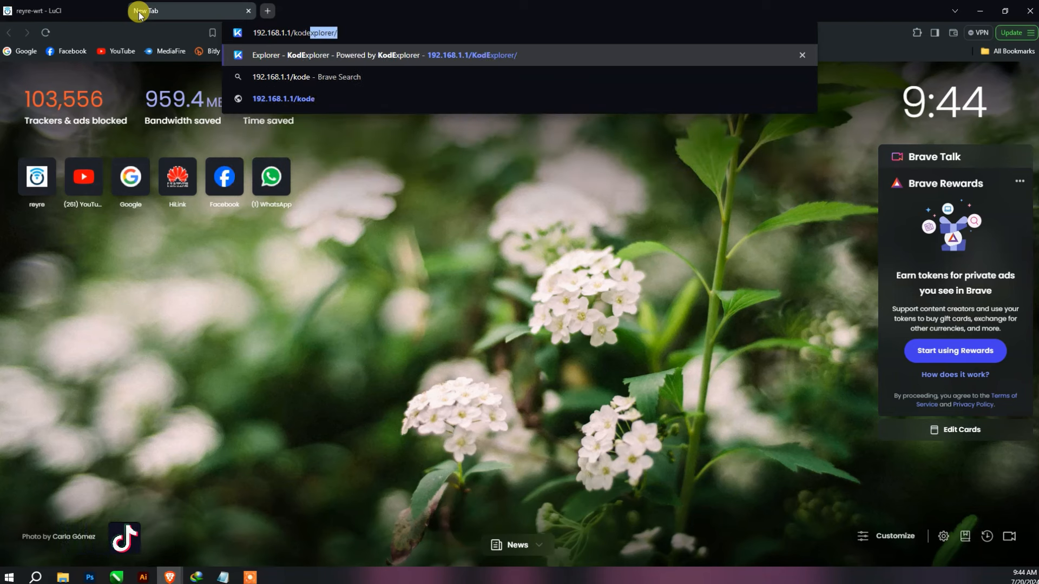
type("xplore")
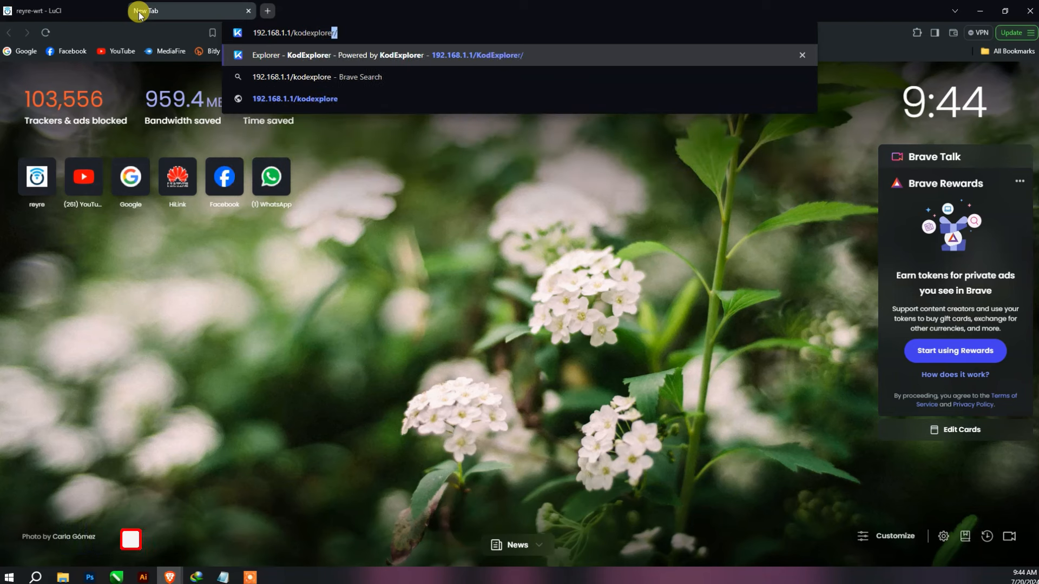
type("/")
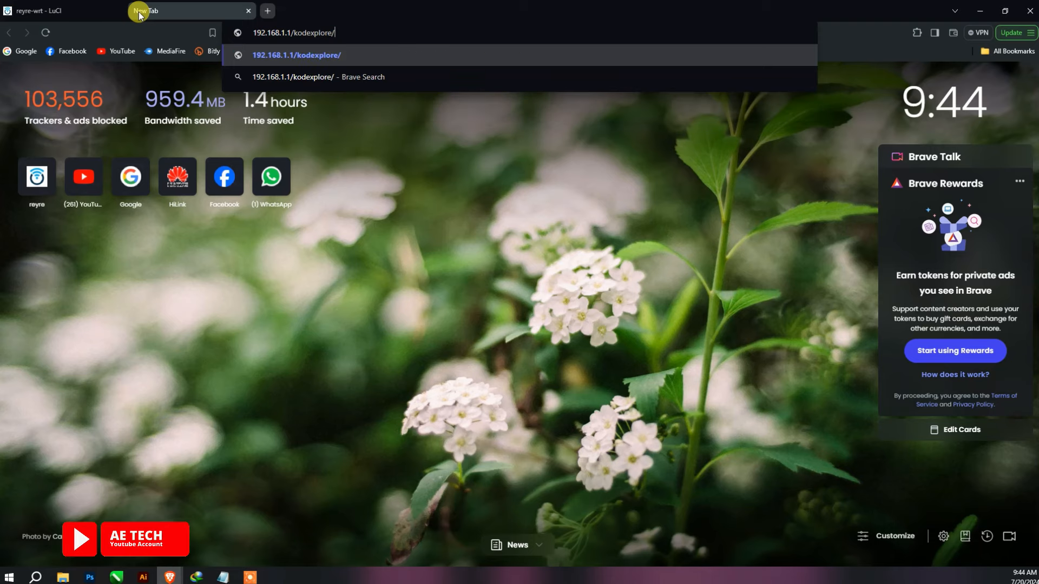
key("Return")
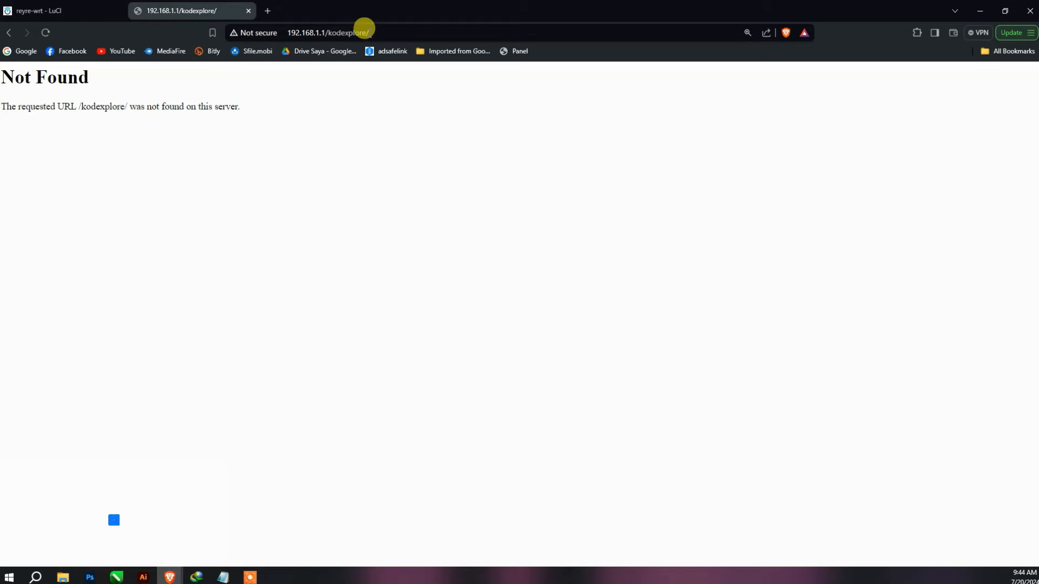
left_click(379, 34)
left_click(377, 31)
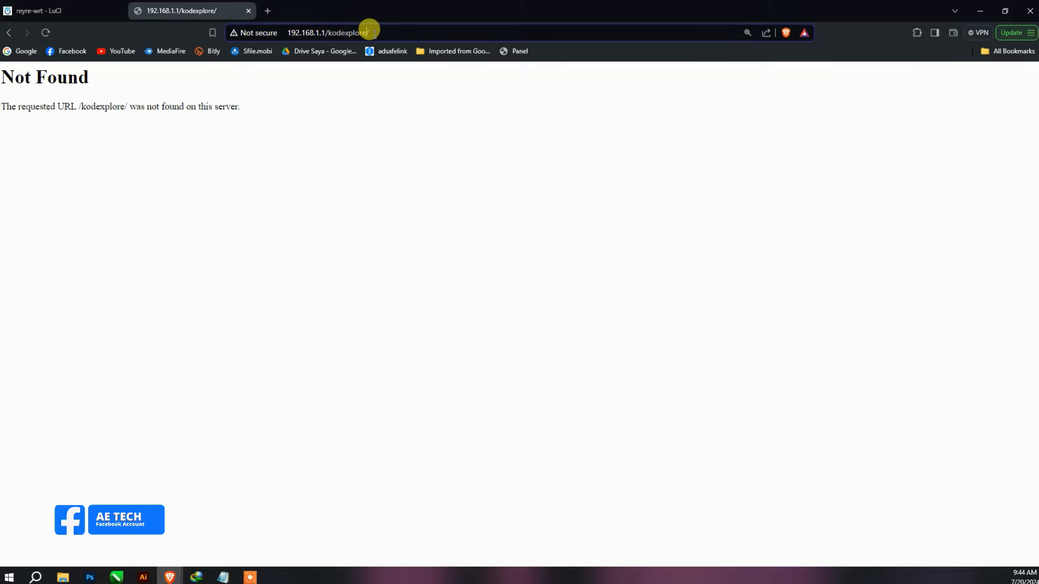
- Correct the address to 192.168.1.1/KodExplorer, load it, and open the language list
type("r")
key("Return")
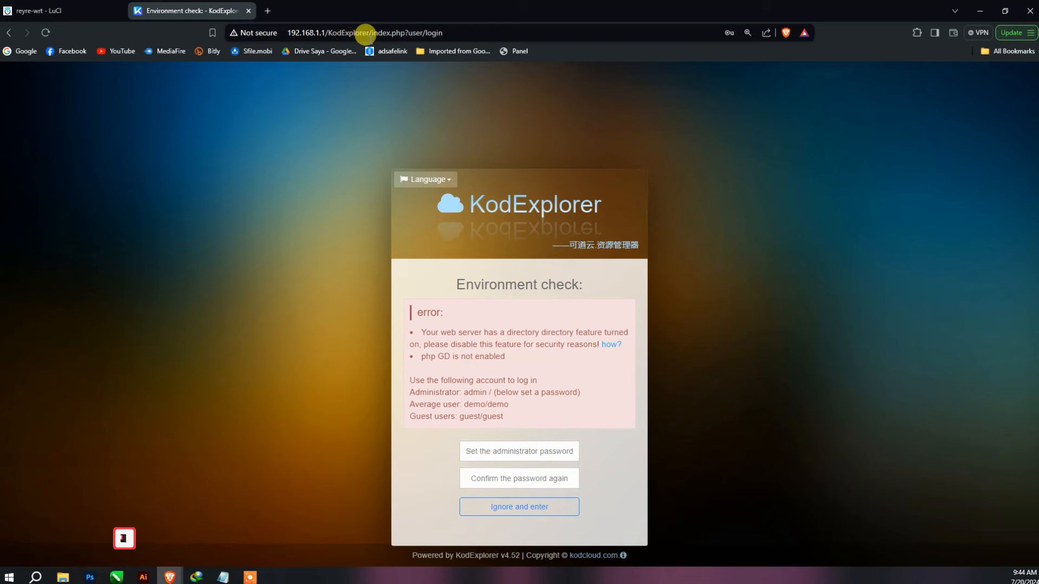
left_click(364, 32)
left_click(487, 29)
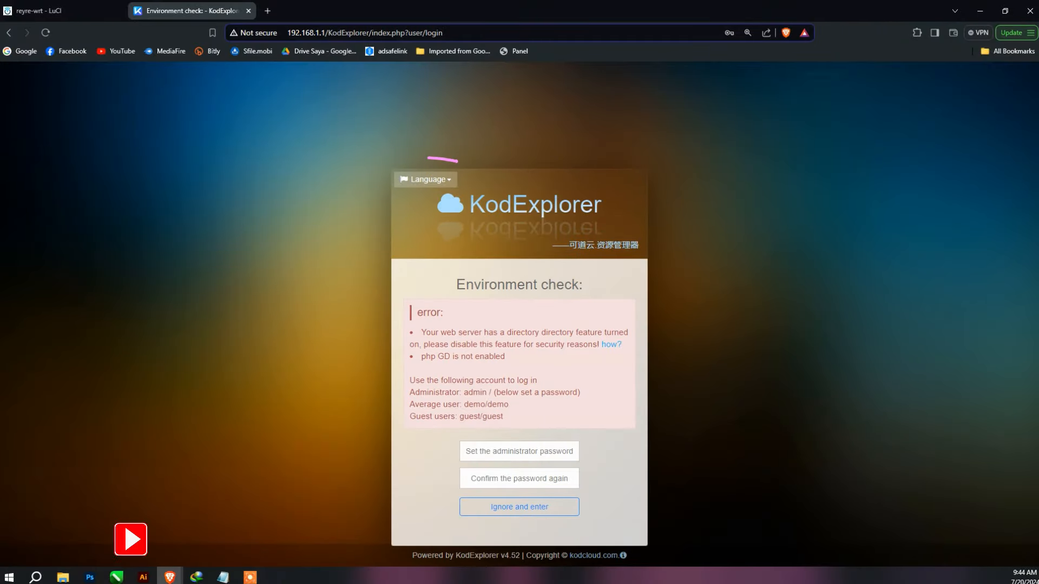
left_click(439, 179)
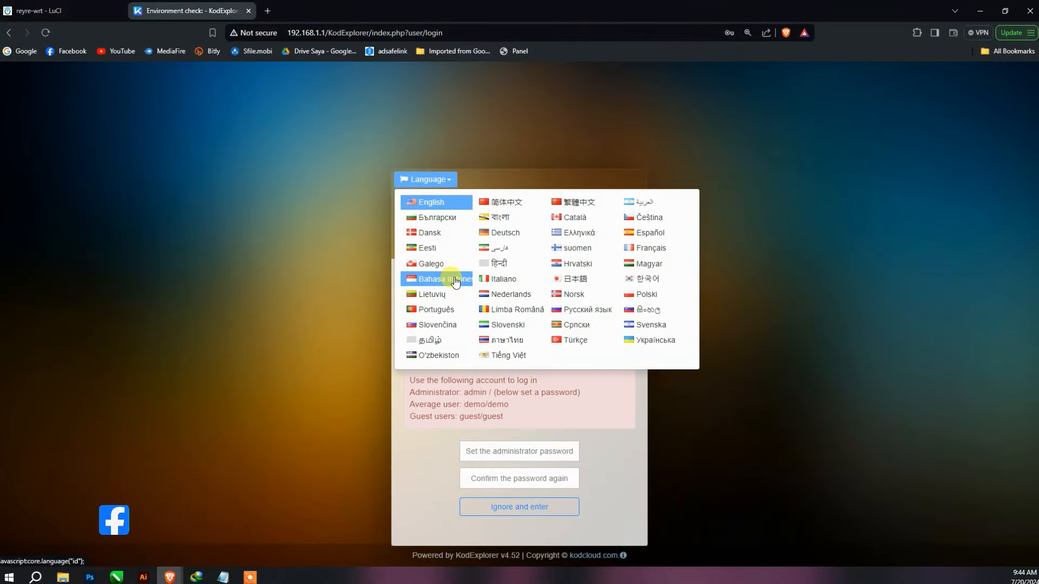
- Switch the page to Bahasa Indonesia and mark the default user and guest accounts
left_click(428, 281)
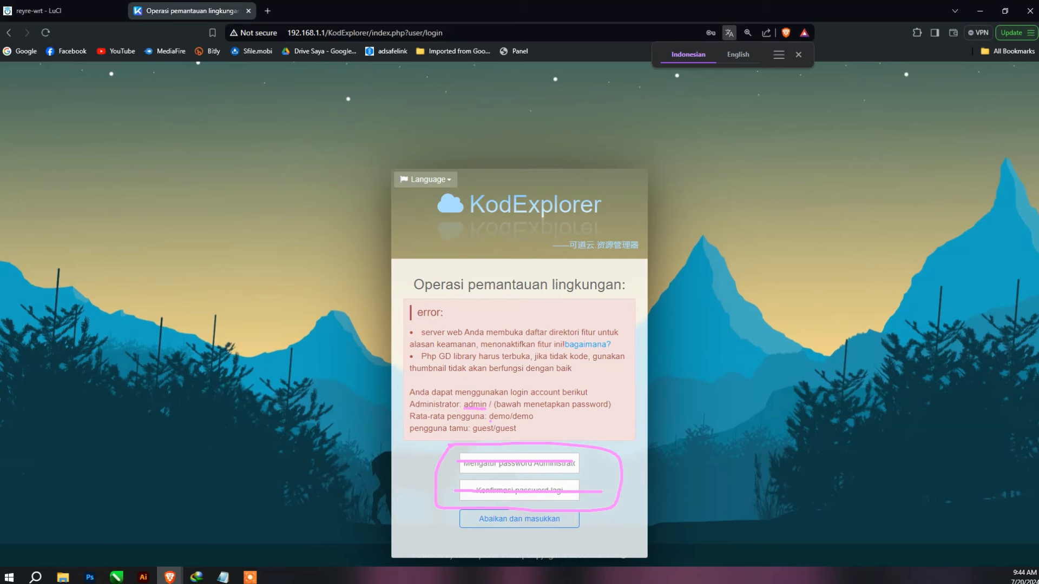
left_click_drag(491, 420, 545, 422)
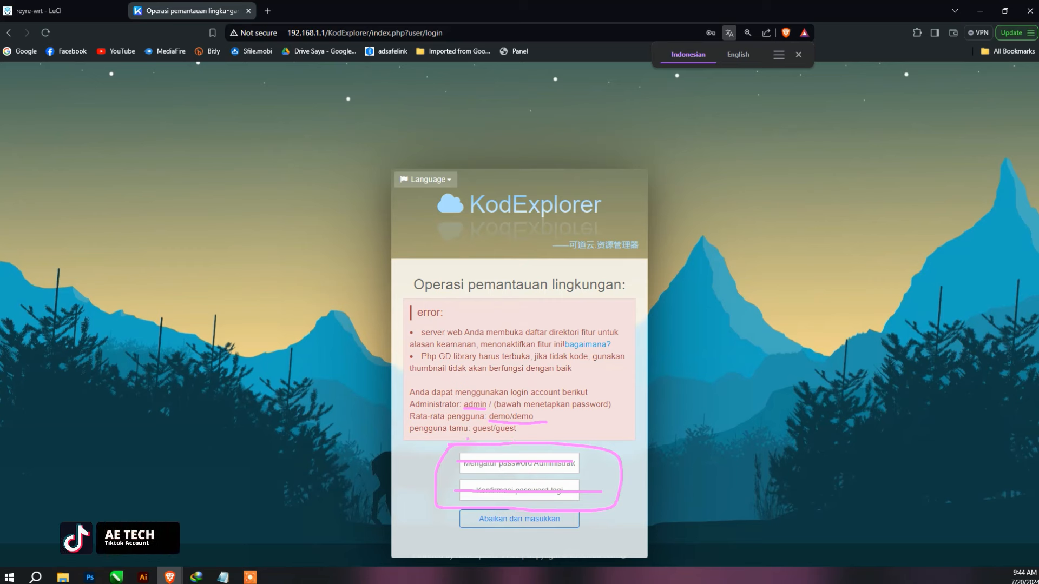
left_click_drag(492, 438, 504, 439)
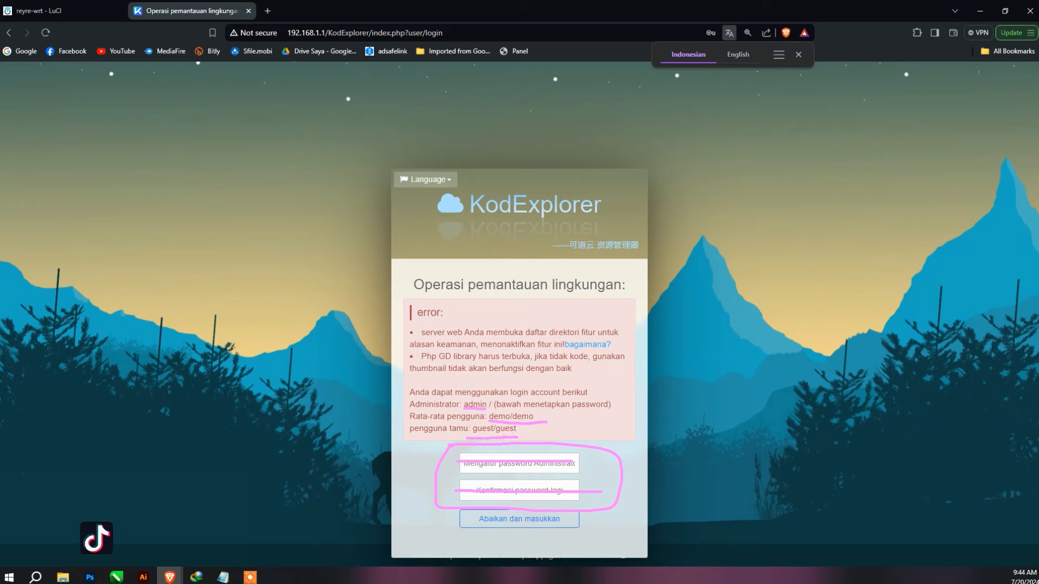
key("Escape")
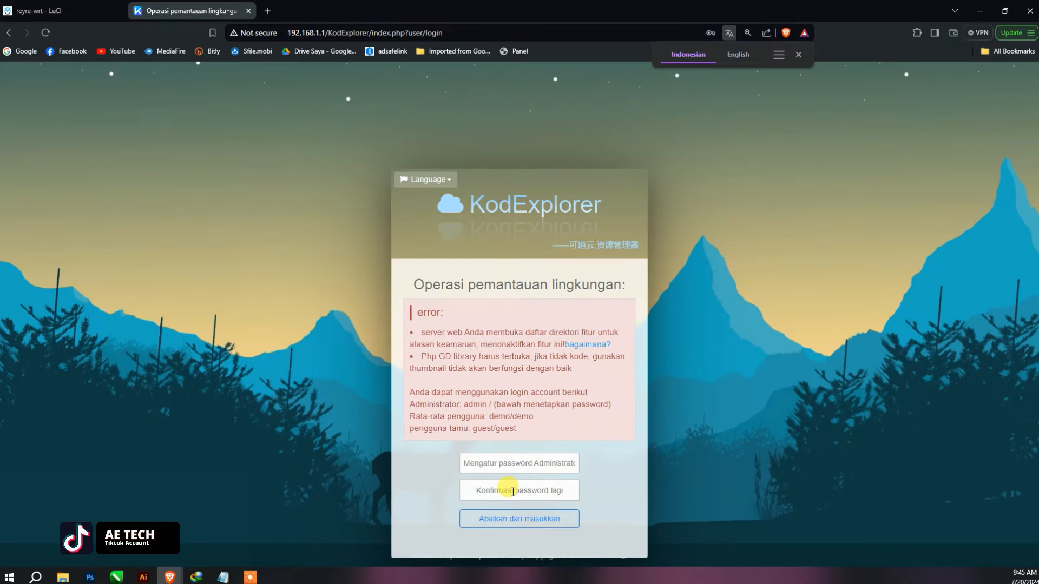
- Set and confirm the administrator password, then retype the login password with remember-password ticked
left_click(512, 469)
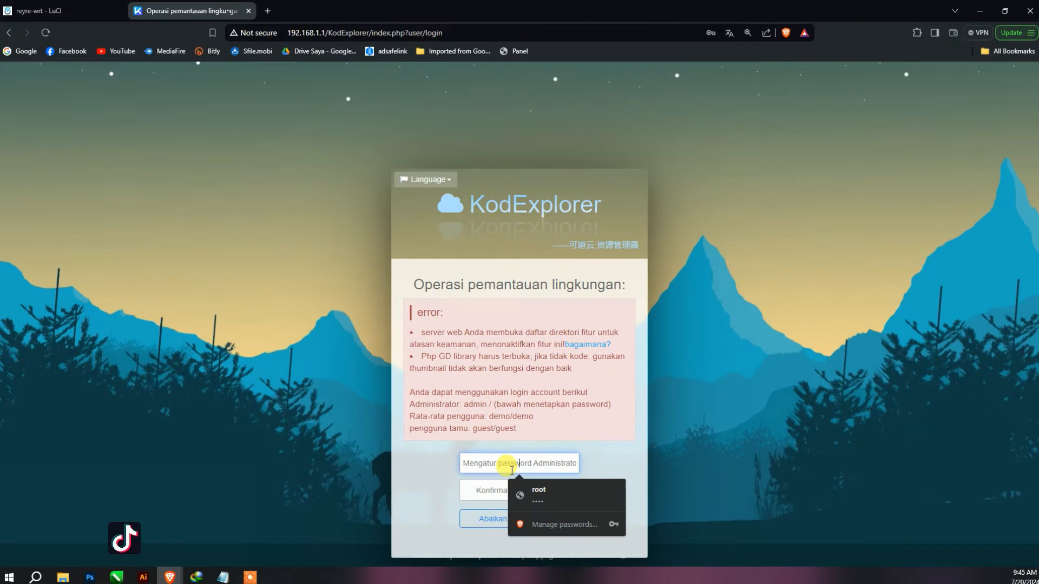
type("1234")
key("Tab")
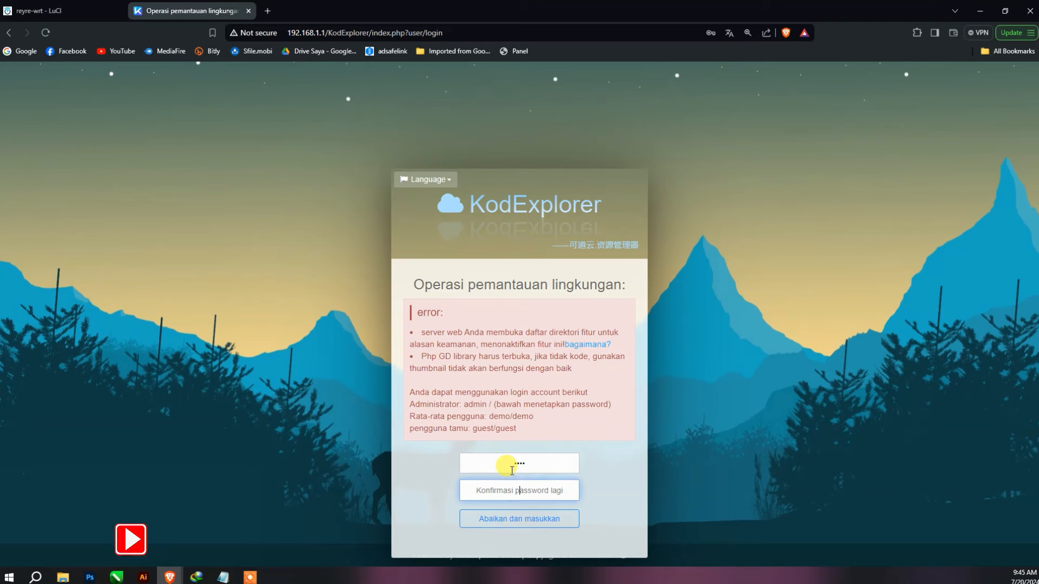
type("1234")
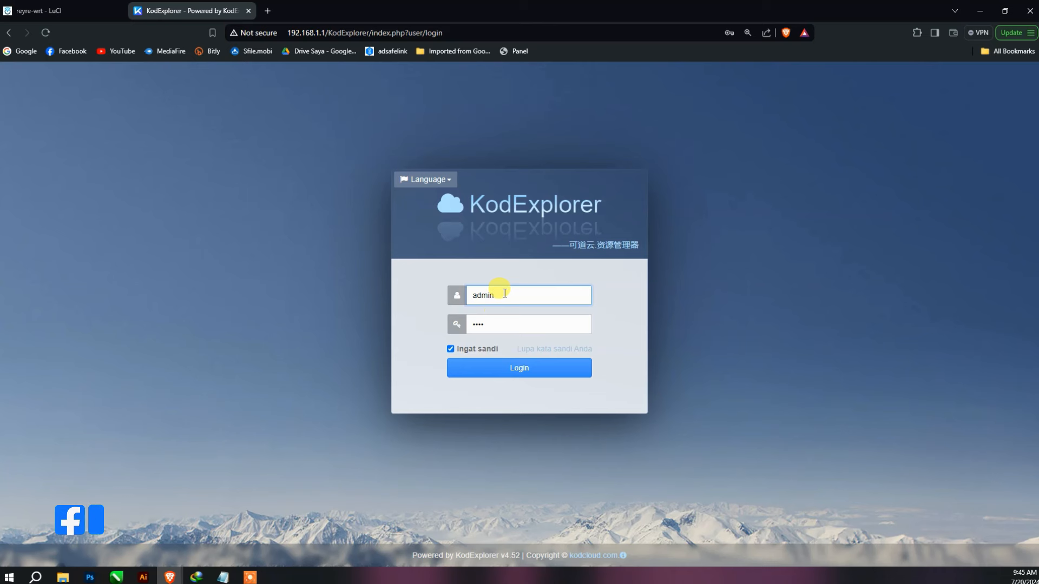
left_click_drag(499, 324, 462, 325)
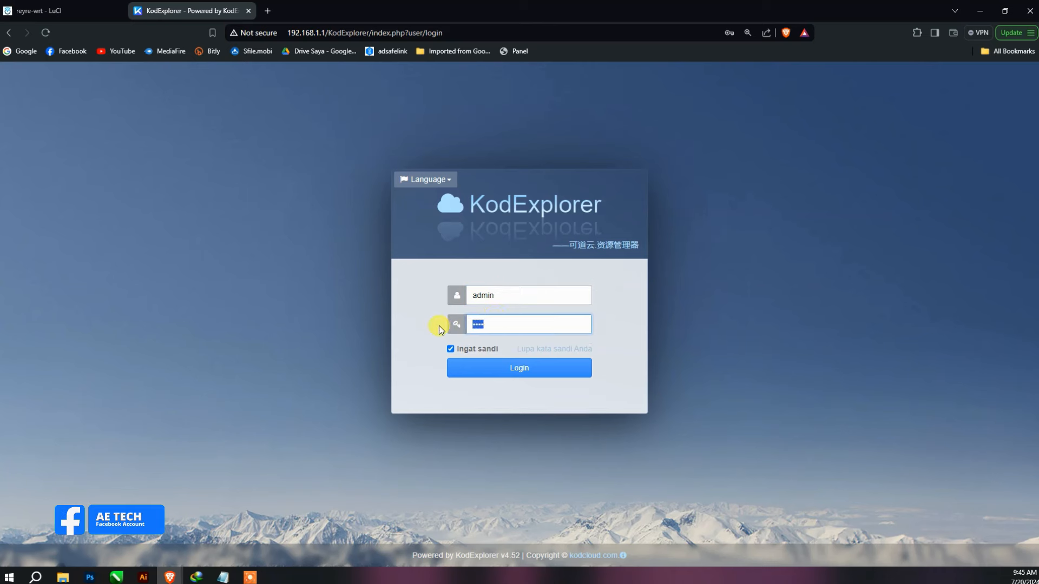
type("••••")
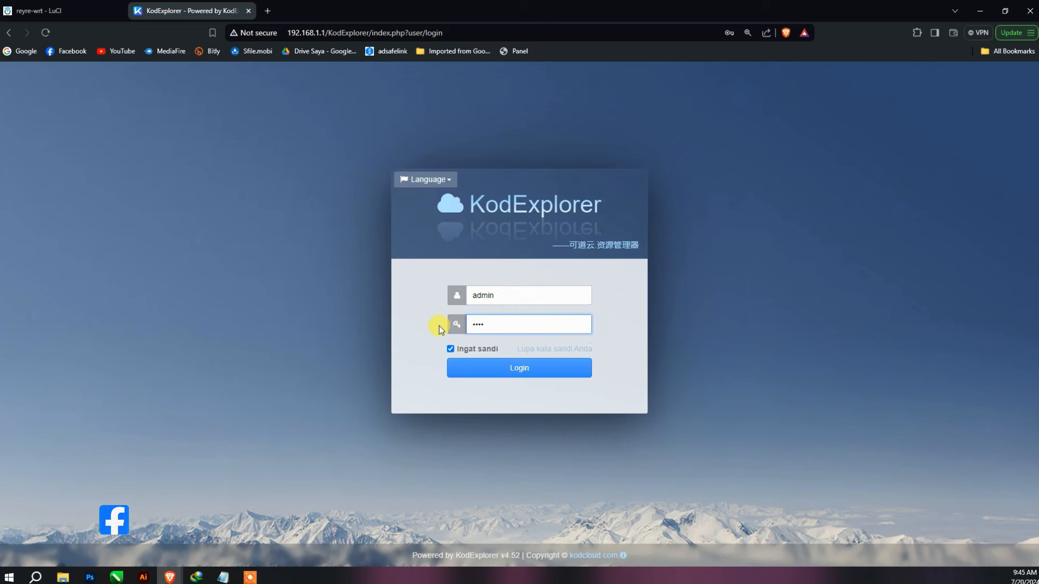
left_click(474, 374)
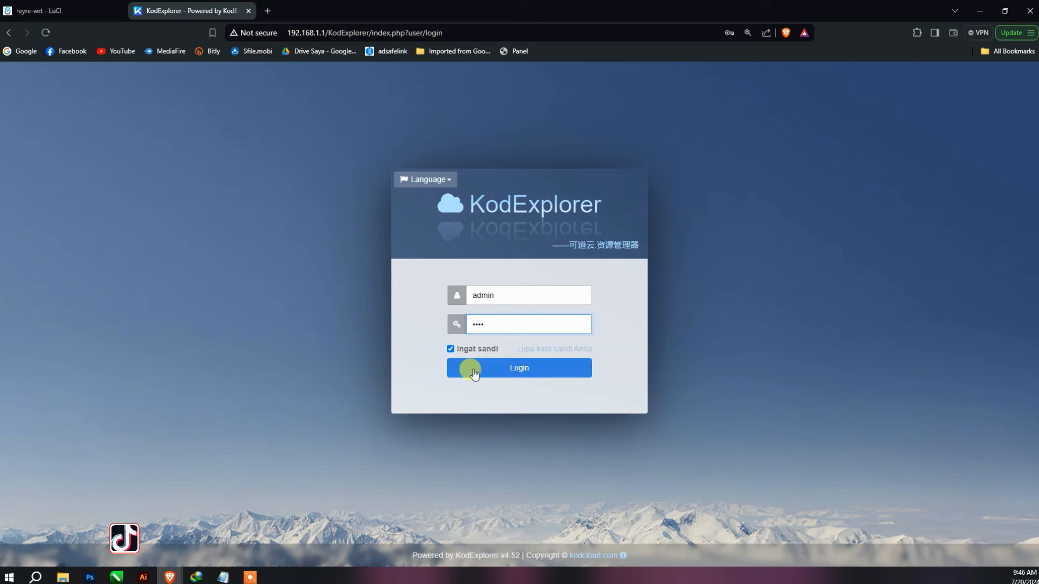
mouse_move(436, 341)
left_mouse_down()
mouse_move(504, 356)
mouse_move(427, 339)
left_mouse_up()
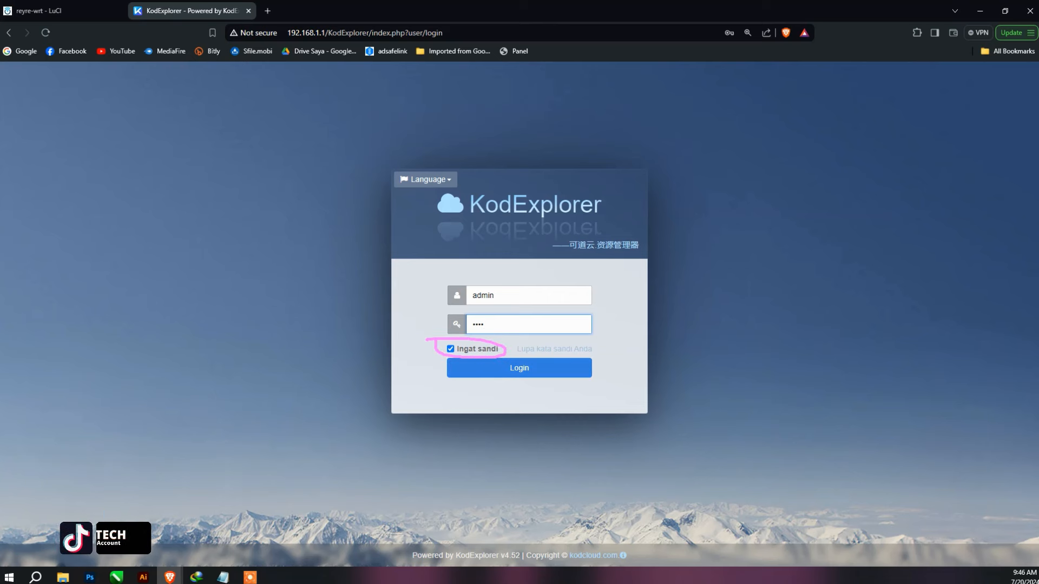
- Sign in as admin, try list, column and icon views, then open My Documents
left_click(502, 380)
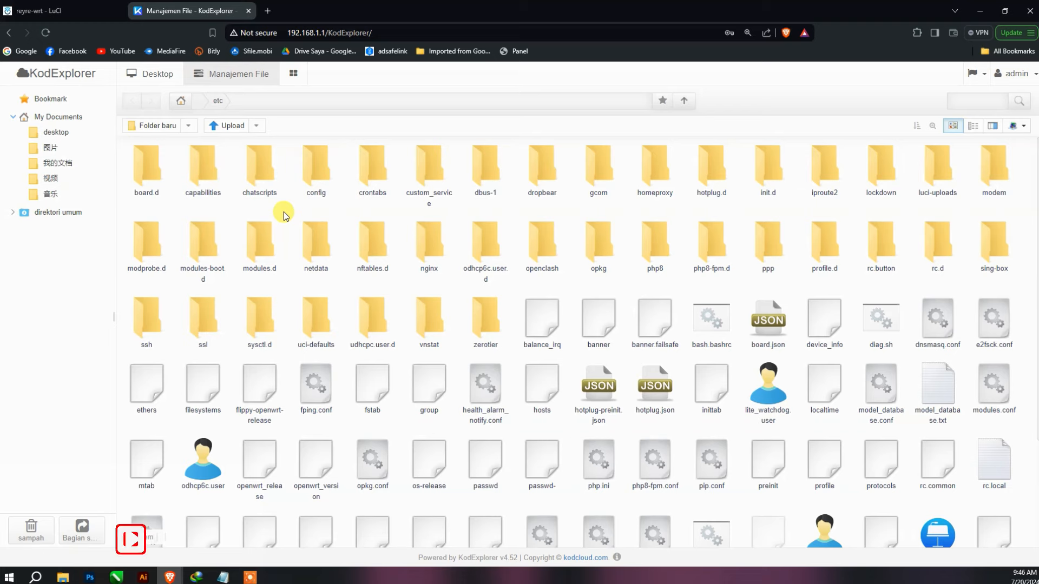
scroll(405, 262, "down", 2)
scroll(427, 263, "up", 2)
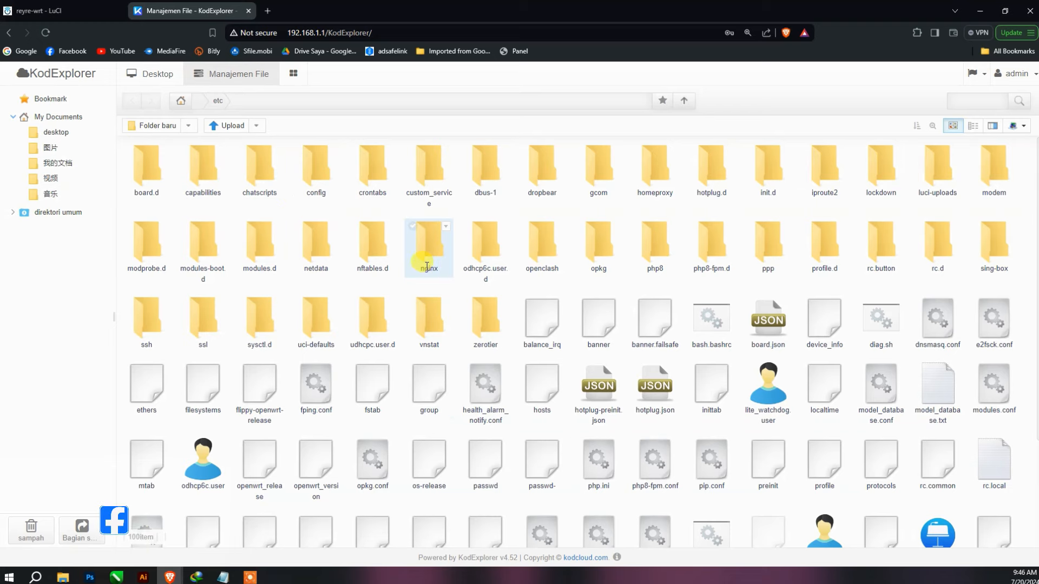
left_click(971, 125)
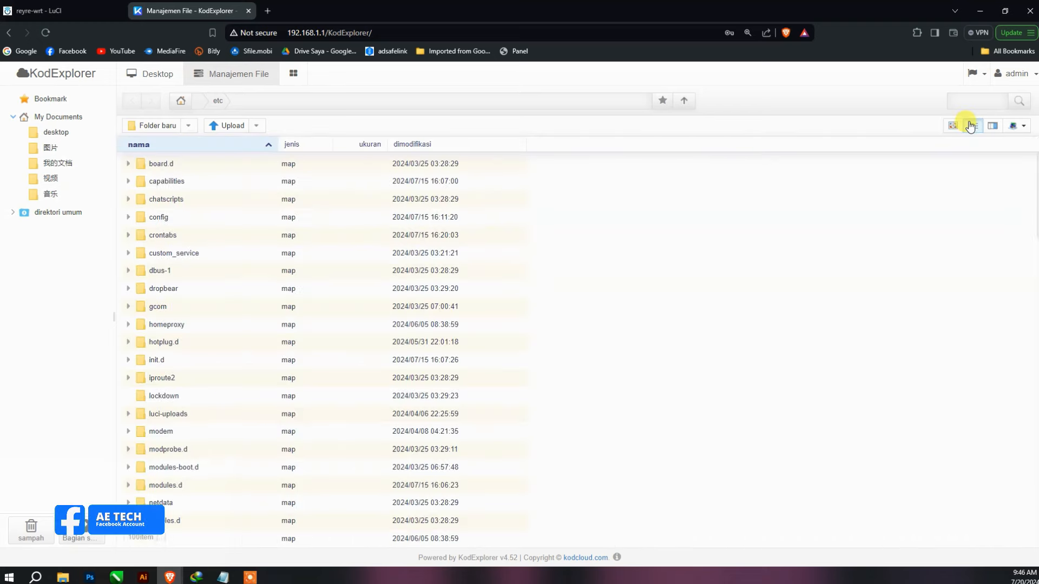
left_click(995, 127)
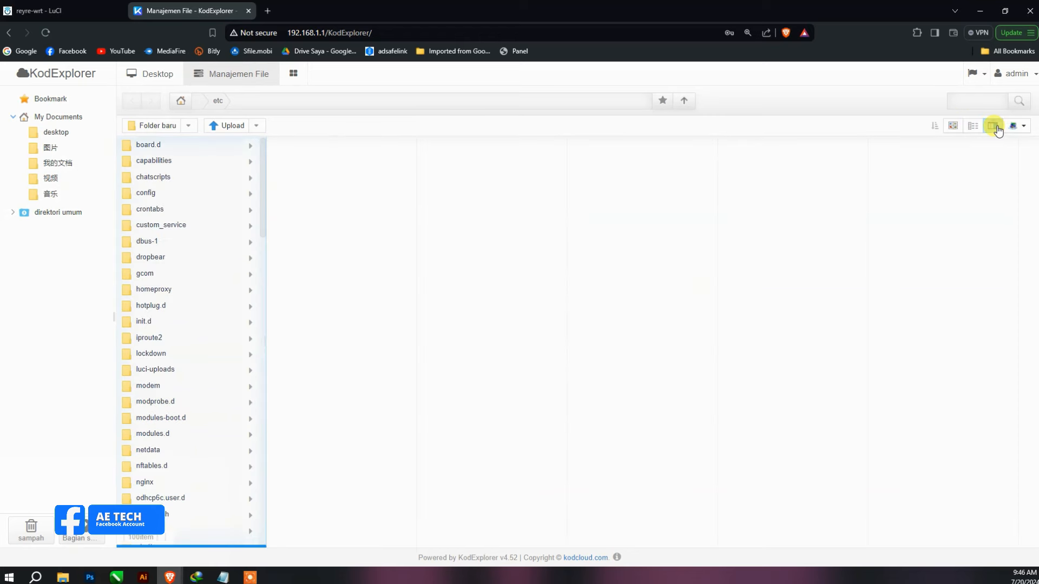
left_click(952, 126)
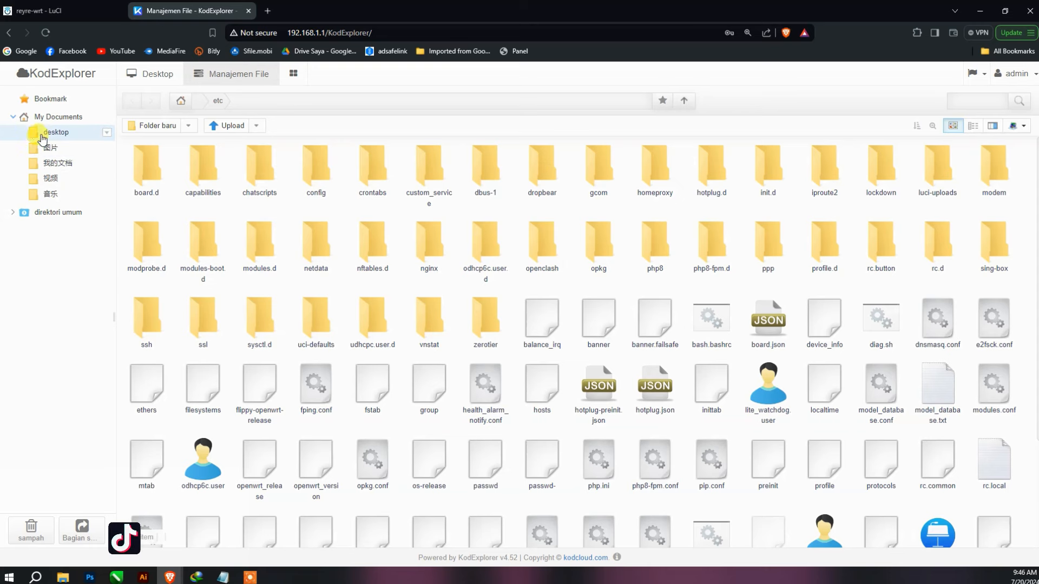
left_click(13, 213)
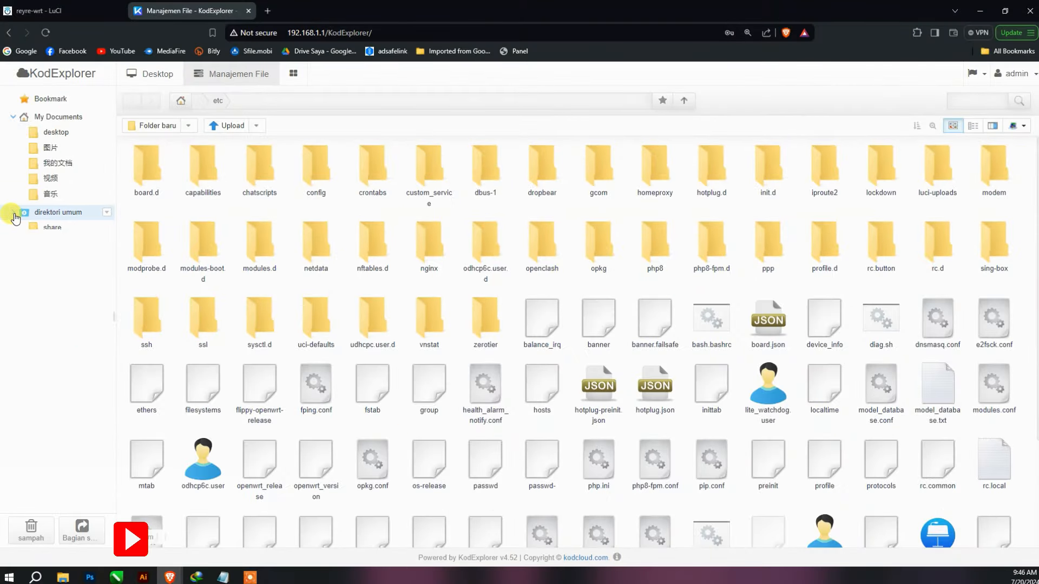
left_click(52, 120)
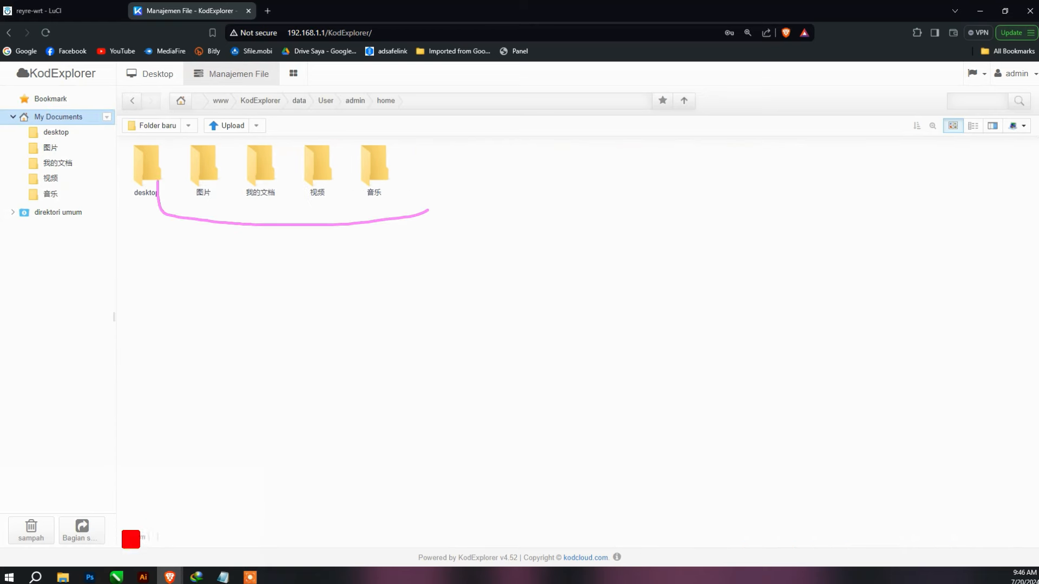
- Delete the four home folders listed after desktop, confirming with 'menentukan'
left_click_drag(431, 204, 188, 199)
key("Delete")
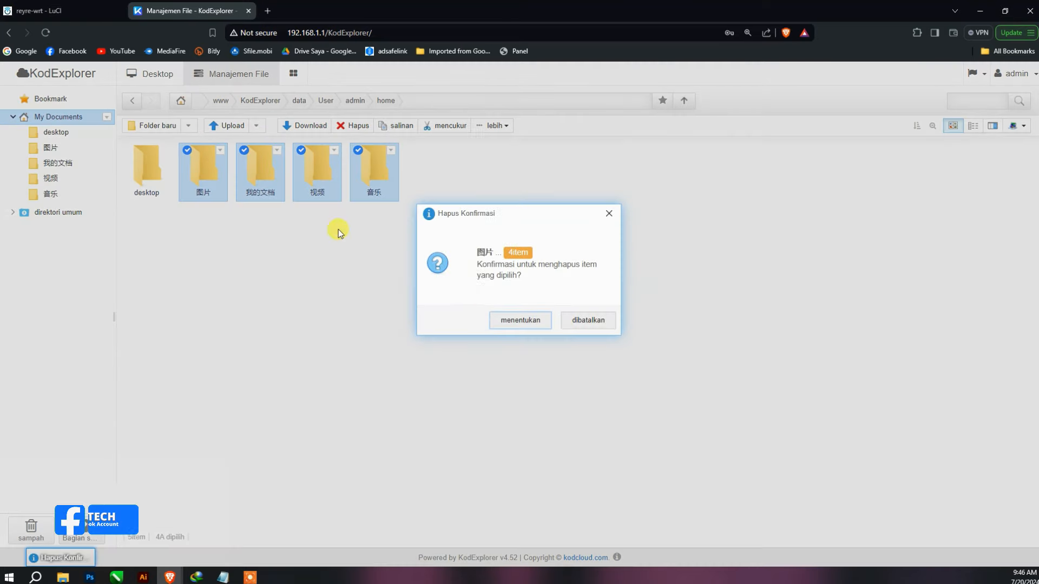
left_click(509, 321)
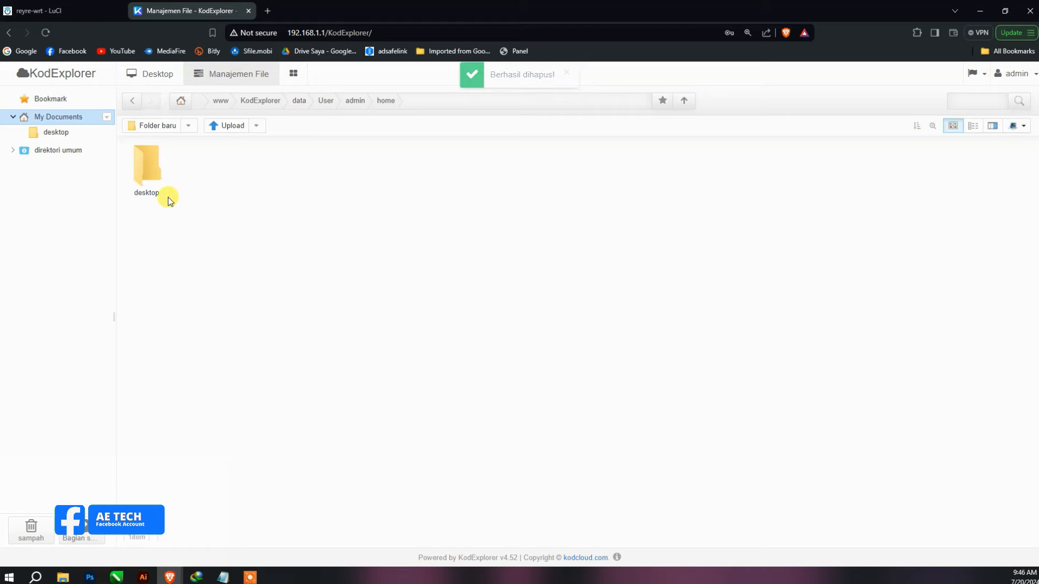
- Go back to the KodExplorer desktop through the Bookmark view's desktop folder
left_click(62, 102)
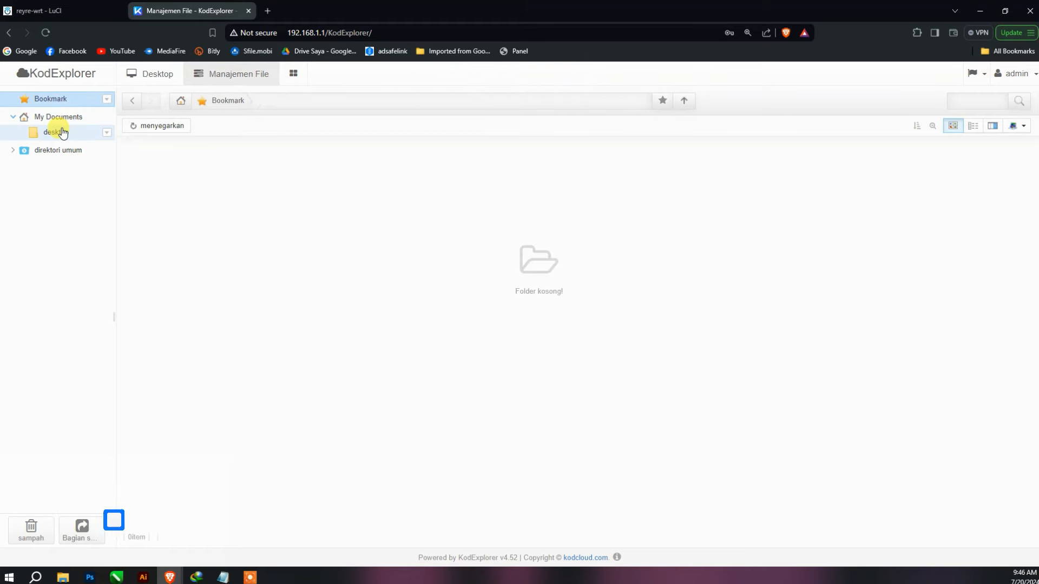
left_click(56, 132)
left_click(157, 87)
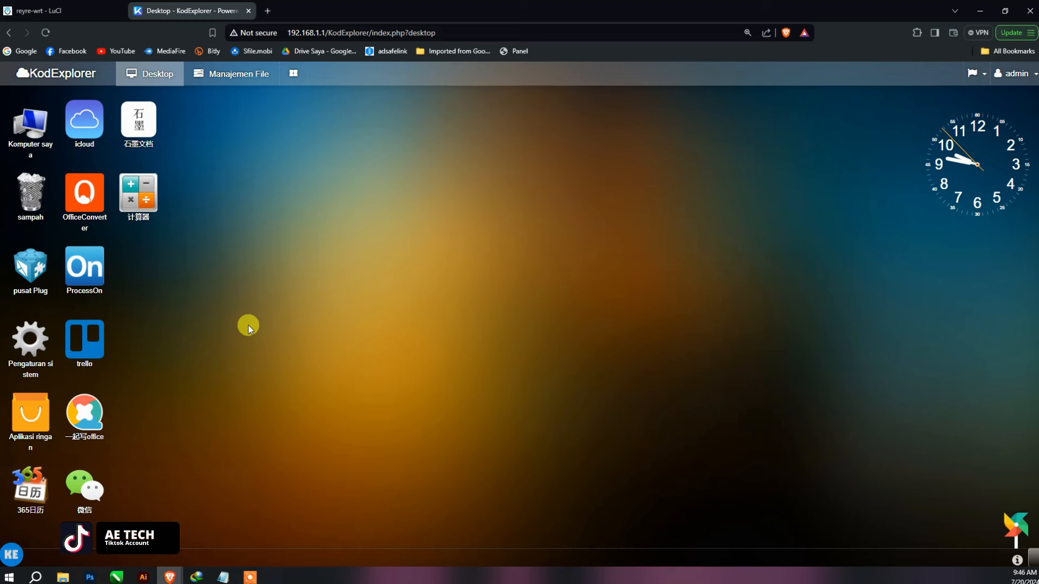
- Delete all nine app shortcuts from the desktop folder in Manajemen File using Hapus
right_click(97, 476)
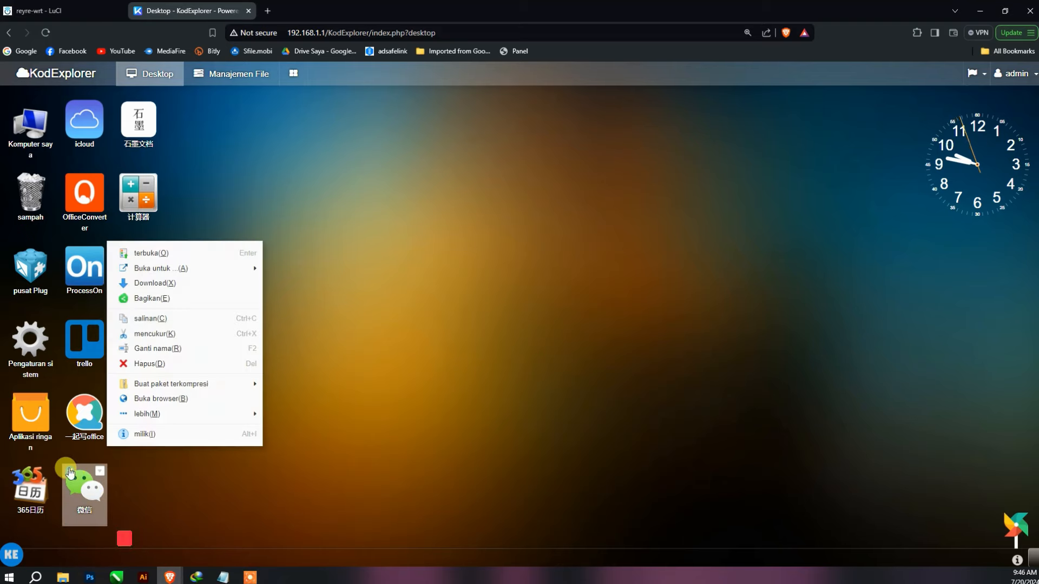
left_click(393, 232)
left_click(73, 12)
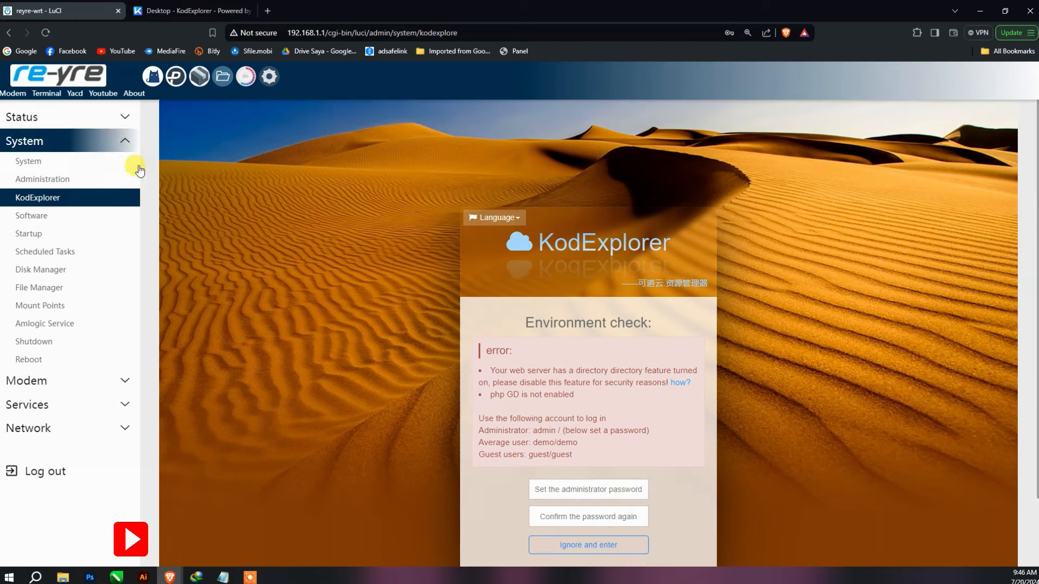
left_click(172, 11)
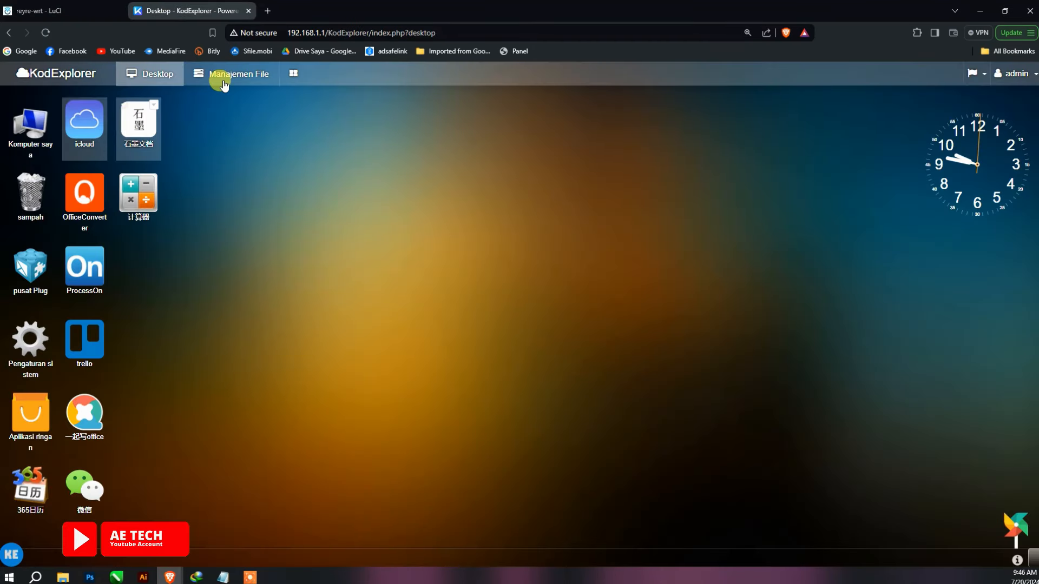
left_click(227, 76)
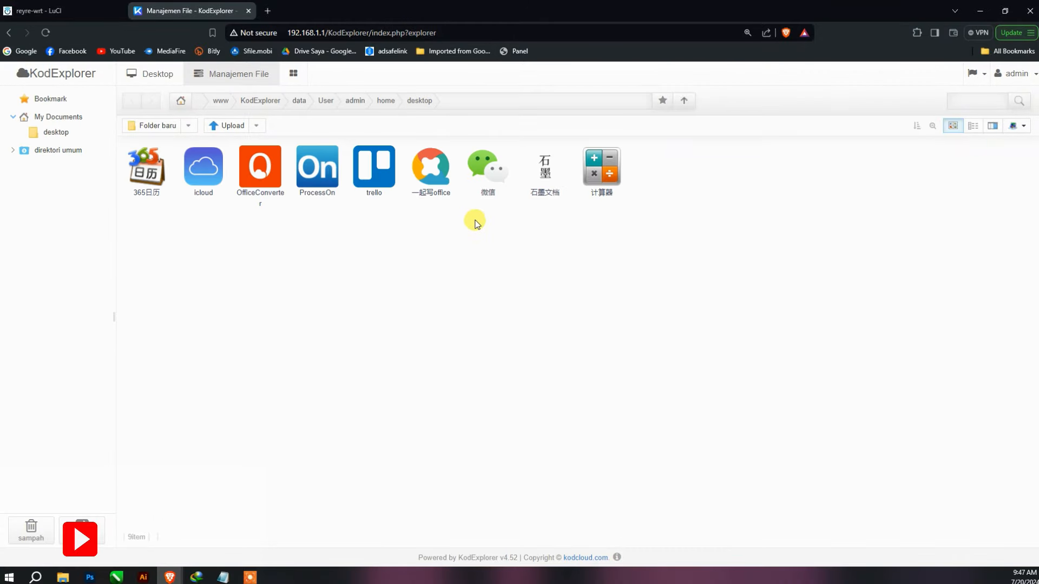
left_click_drag(673, 225, 139, 162)
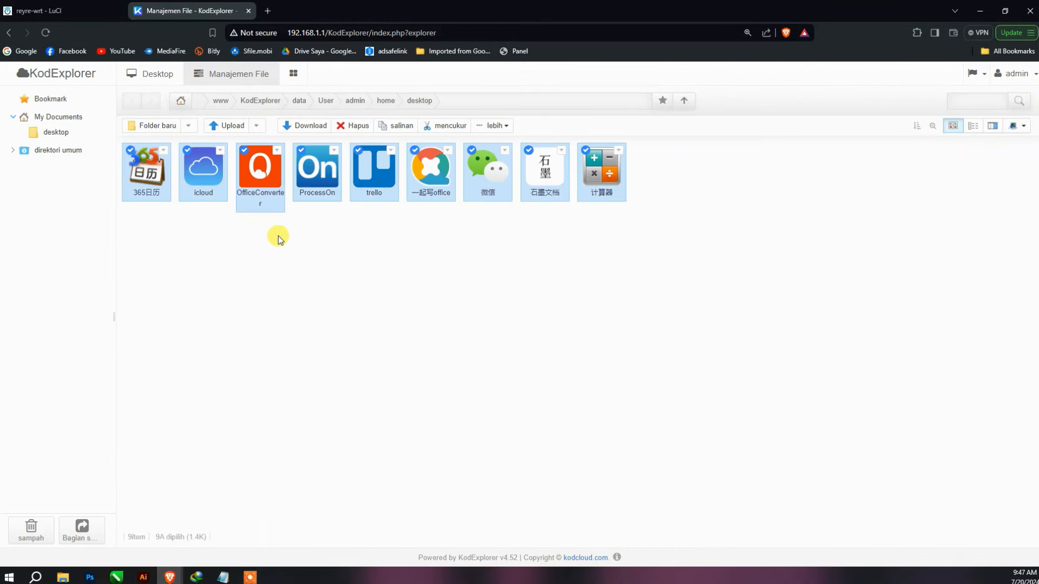
left_click(351, 125)
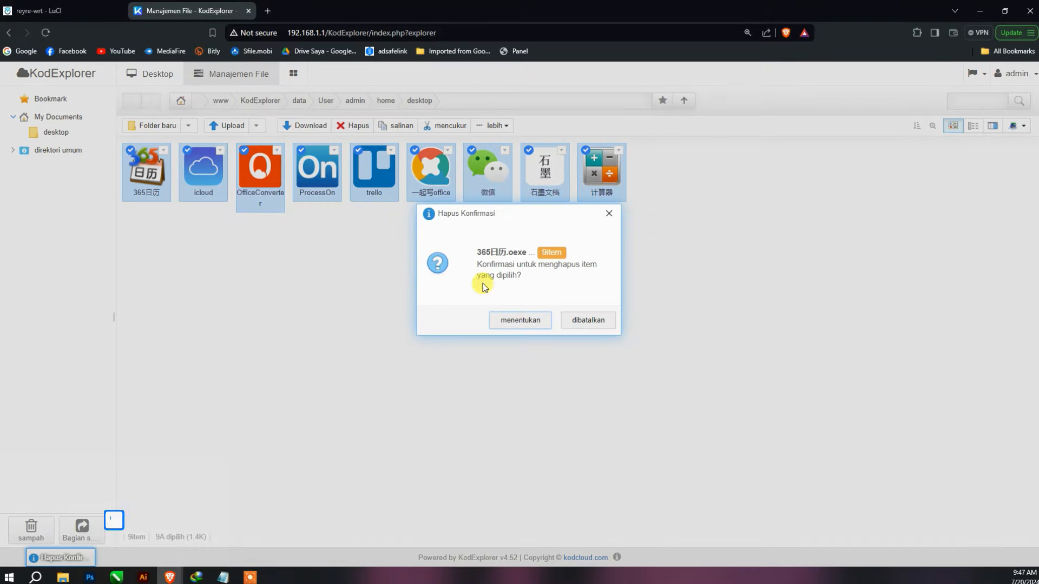
left_click(519, 320)
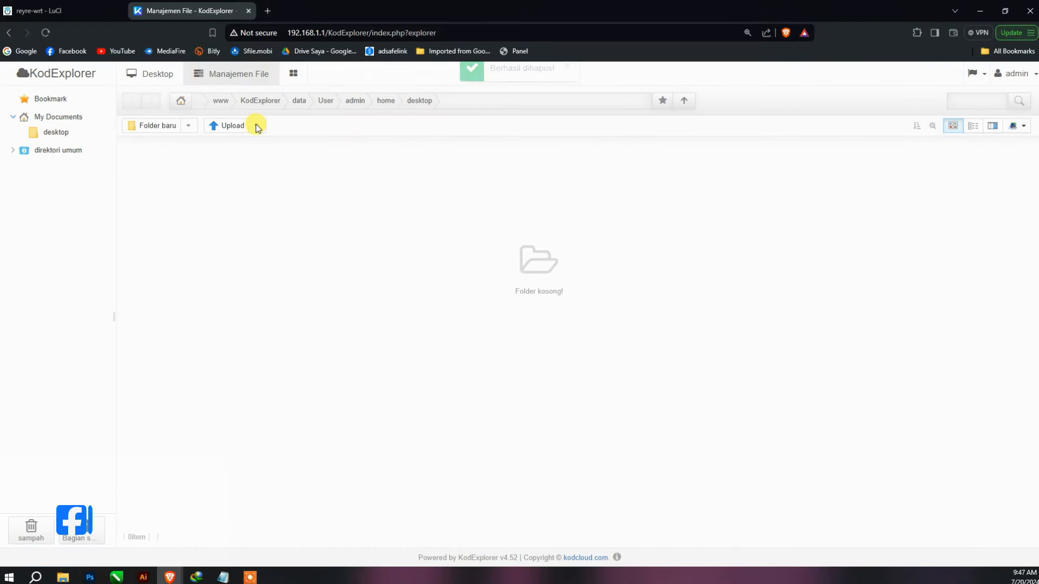
- Return to the desktop and show KodExplorer's About information from the bottom-right logo
left_click(161, 75)
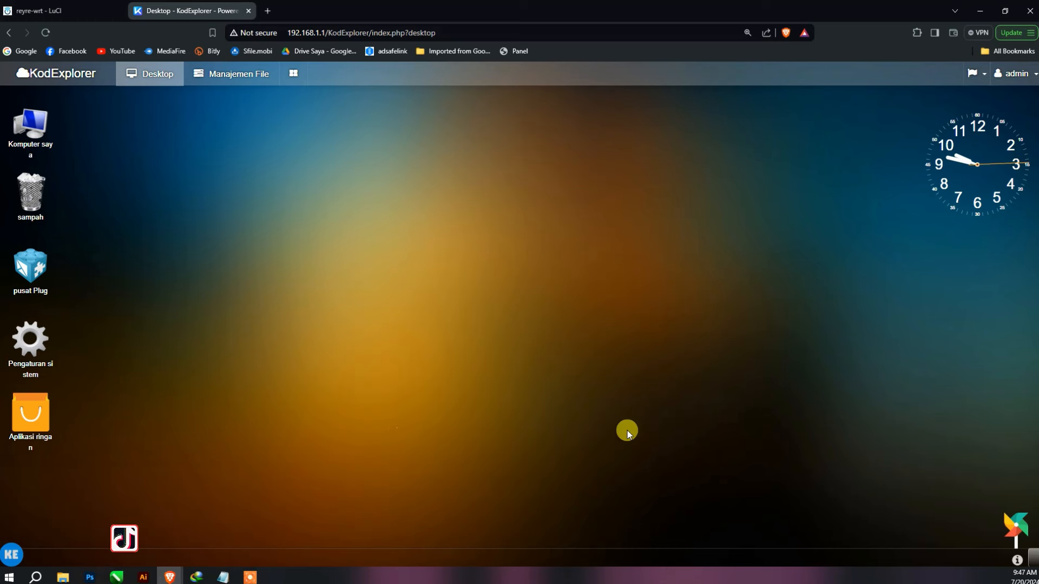
mouse_move(976, 189)
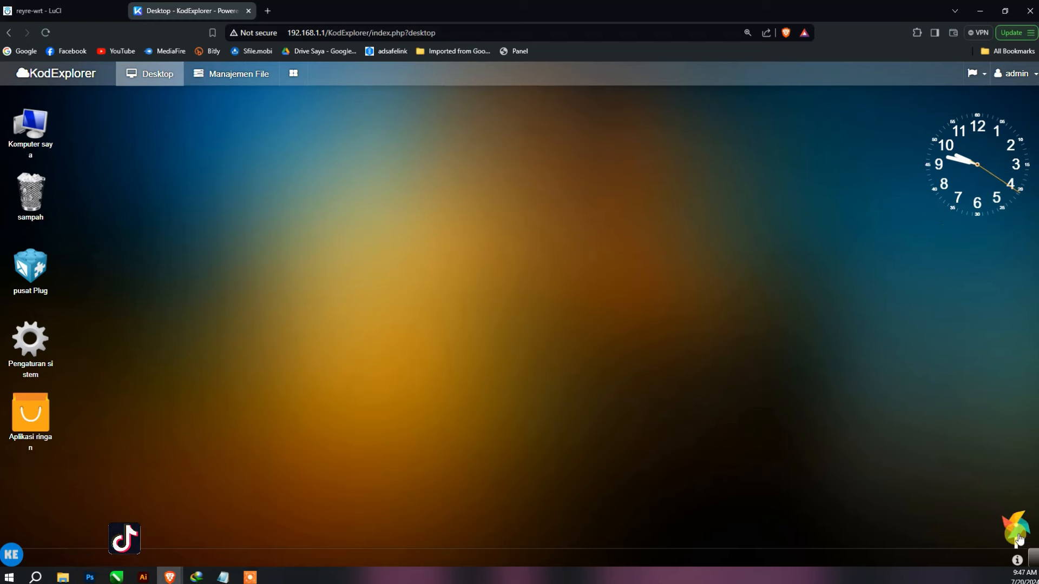
left_click(1032, 561)
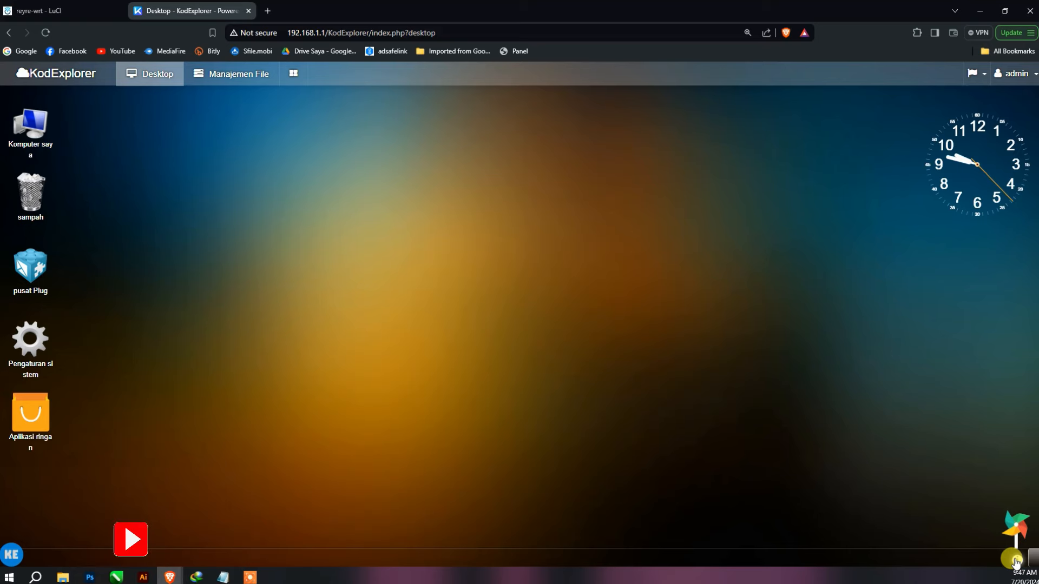
left_click(1017, 560)
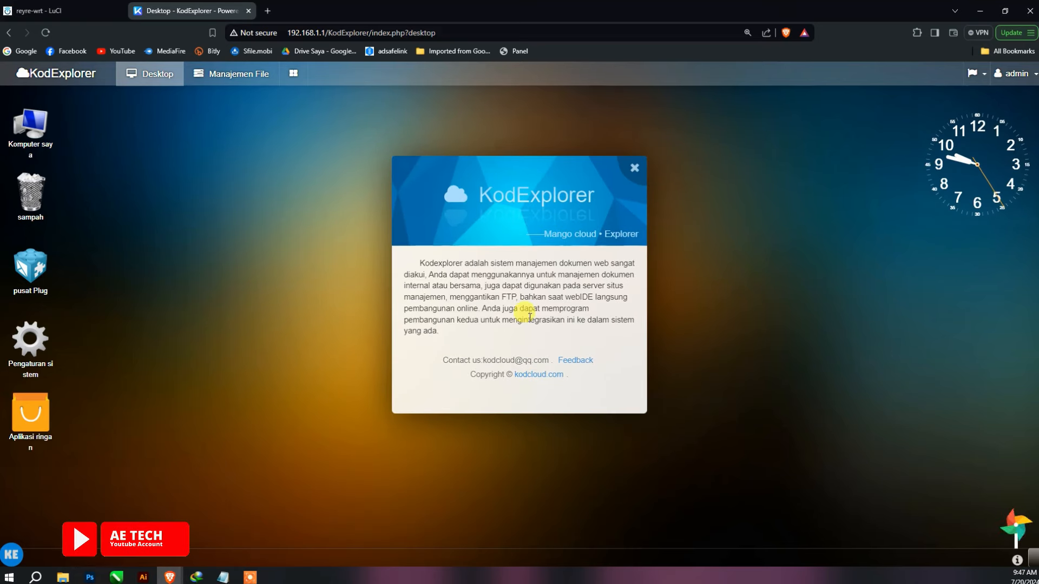
- Close About, open System Settings, and show Pengguna Dan Departemen listing the three public-department users
left_click(633, 175)
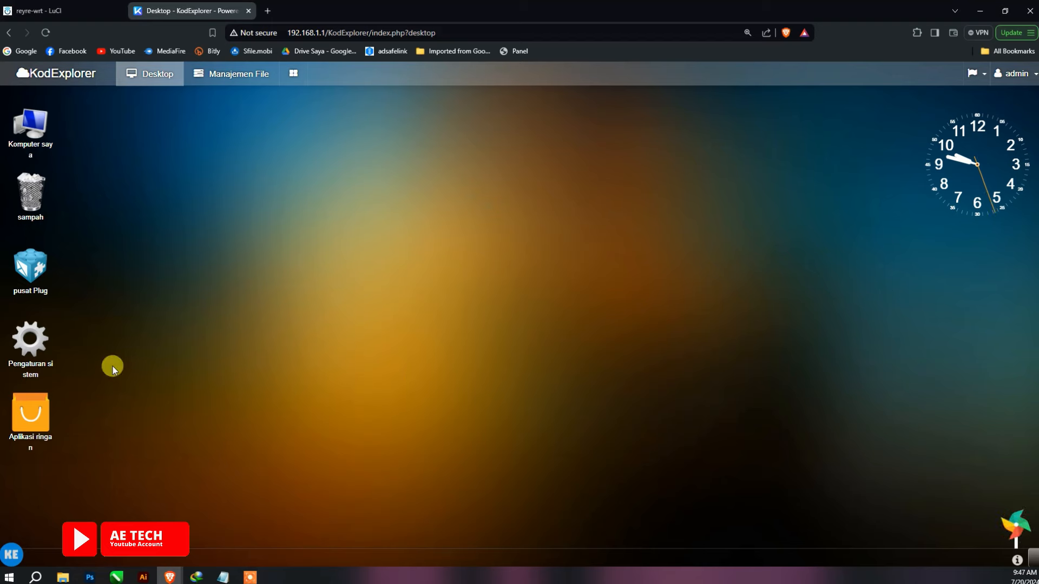
double_click(34, 347)
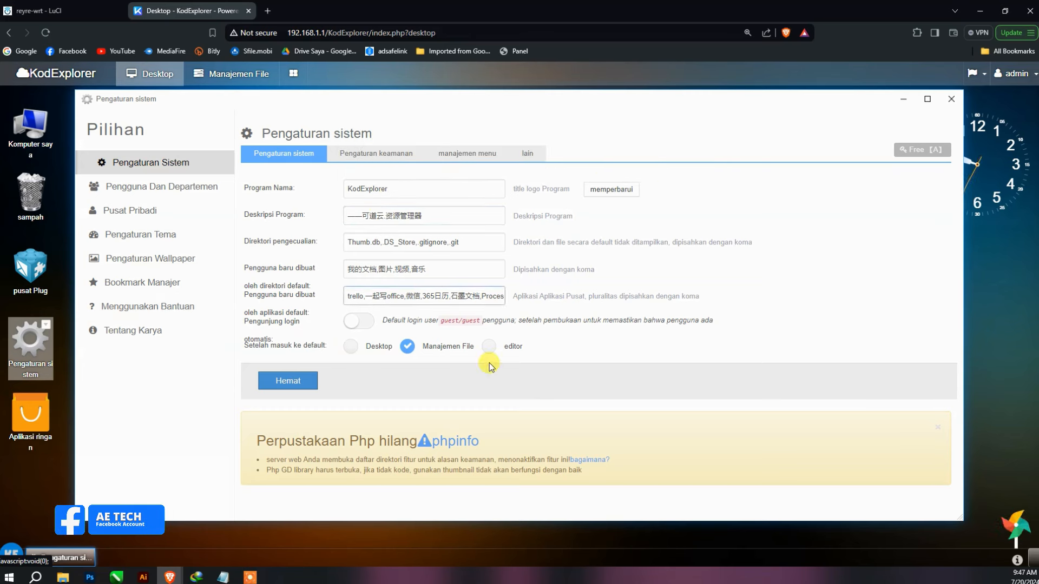
left_click(368, 242)
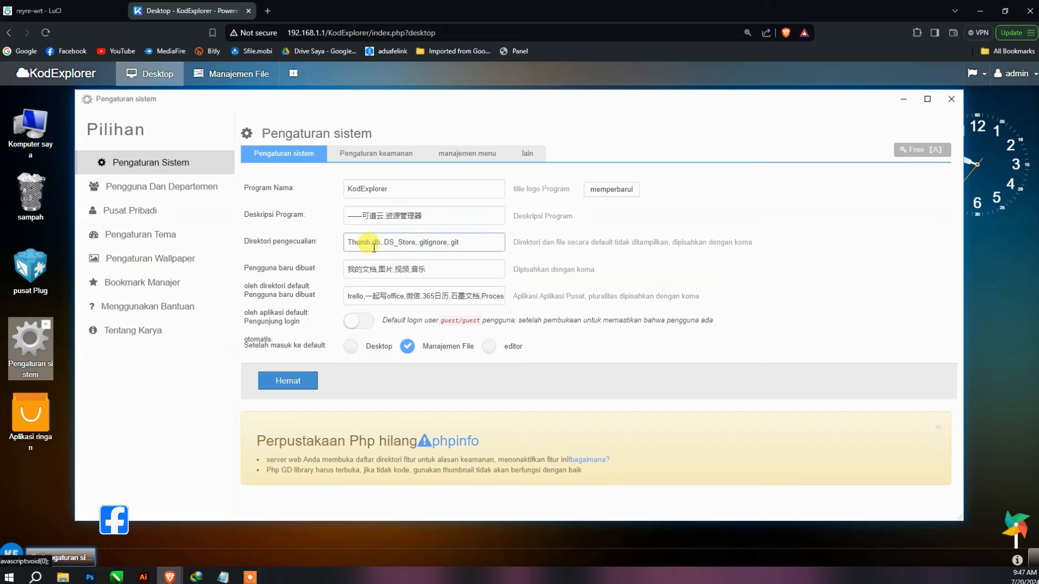
left_click(165, 191)
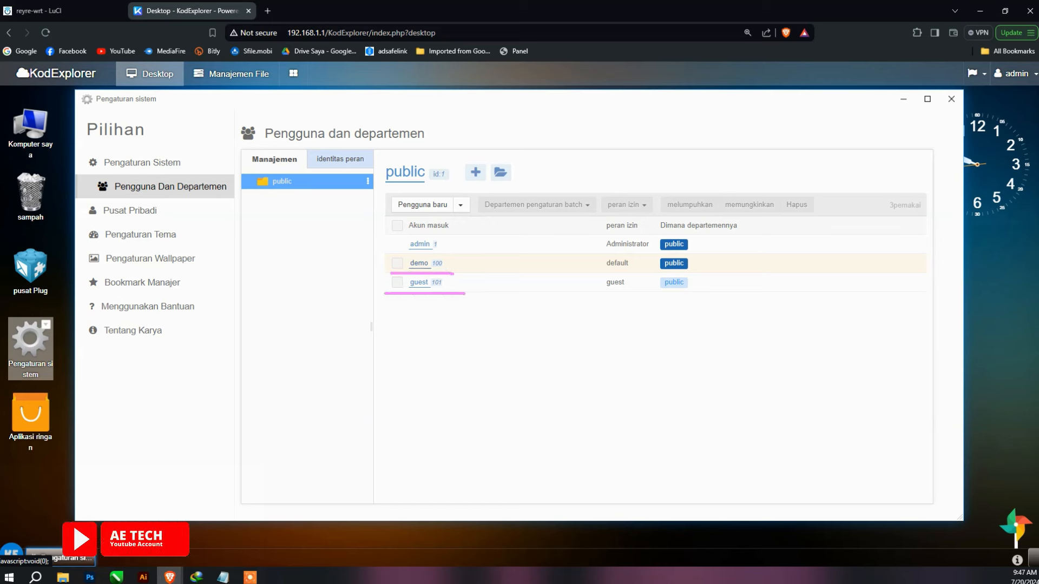
- Tick the demo and guest users and delete them, leaving only admin
left_click(674, 267)
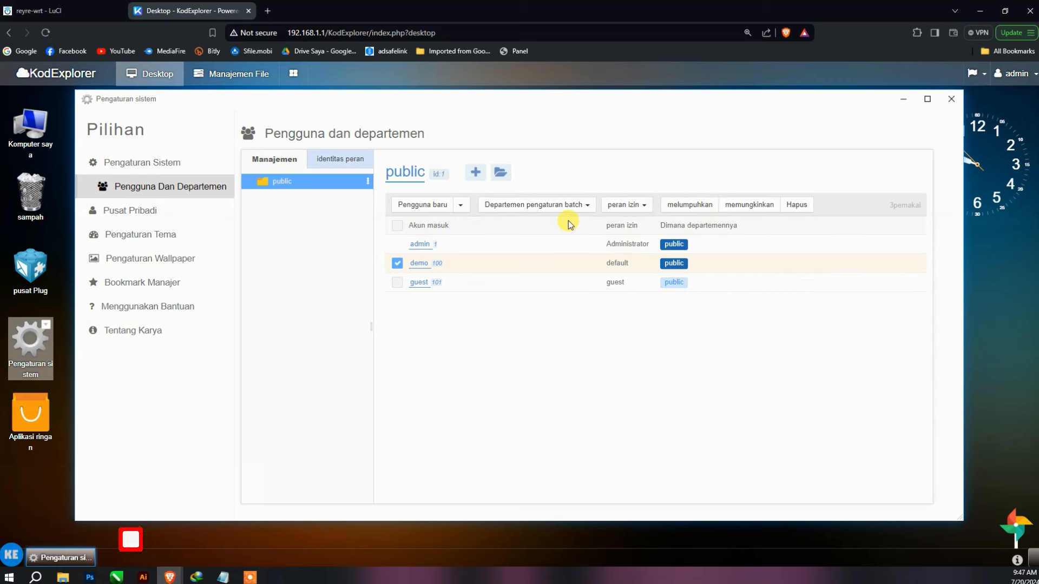
left_click(399, 283)
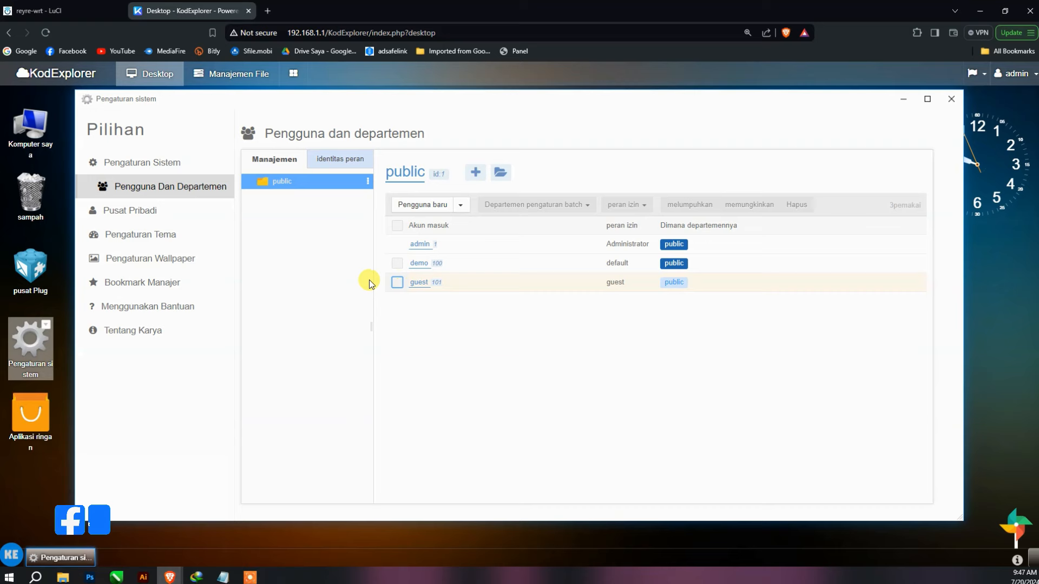
left_click(399, 283)
left_click(485, 265)
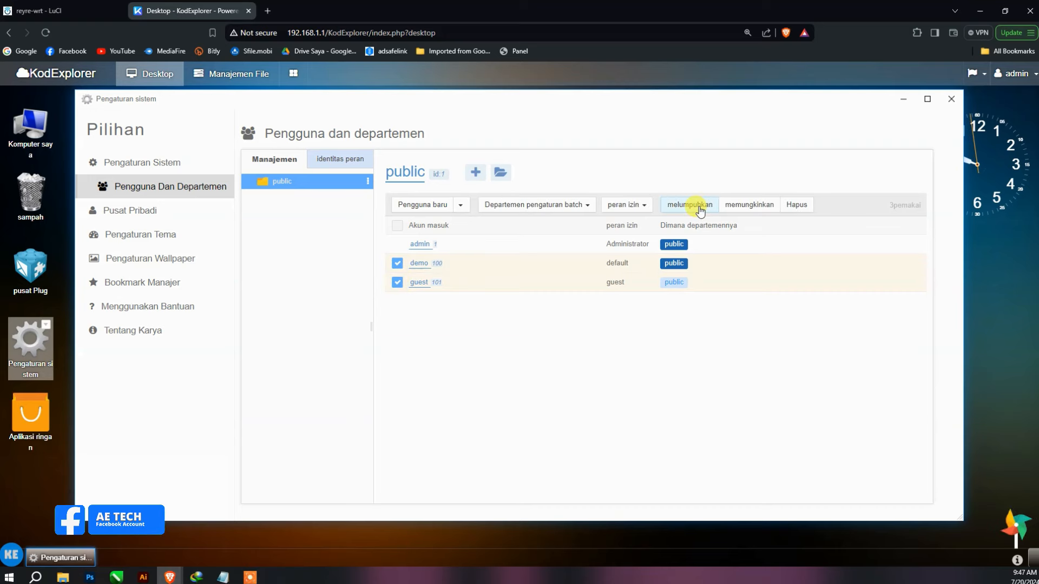
left_click(795, 204)
left_click(543, 324)
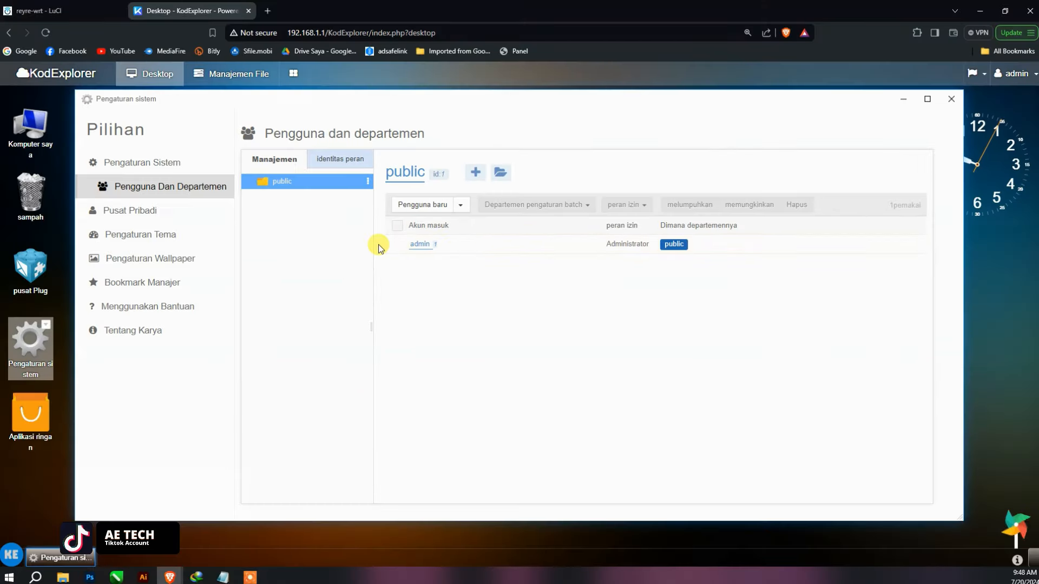
- In Pusat Pribadi, set wallpaper 3 (mountain sunset) as background, then open Pengaturan Tema
left_click(164, 221)
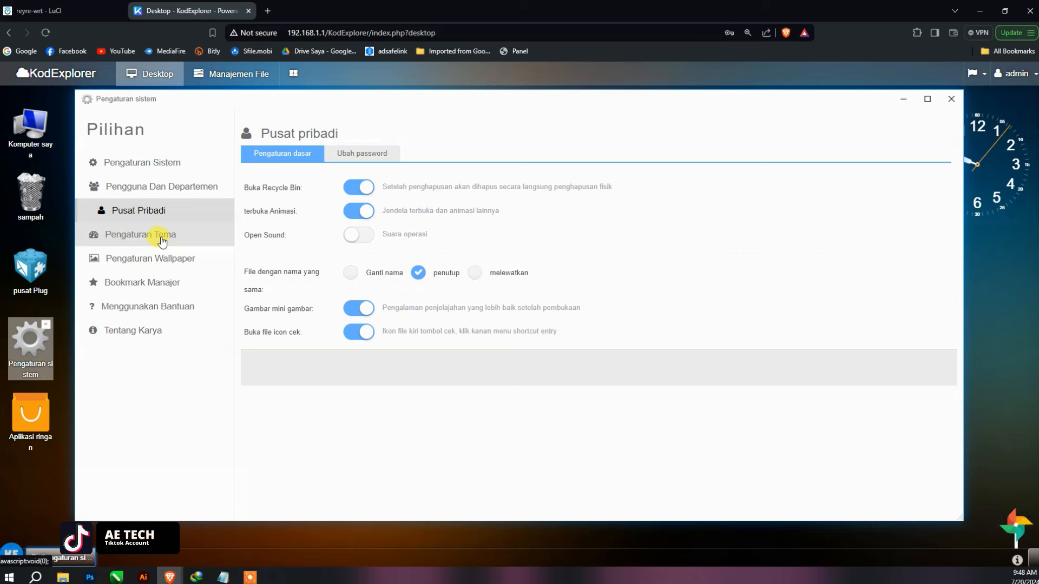
left_click(363, 154)
left_click(291, 156)
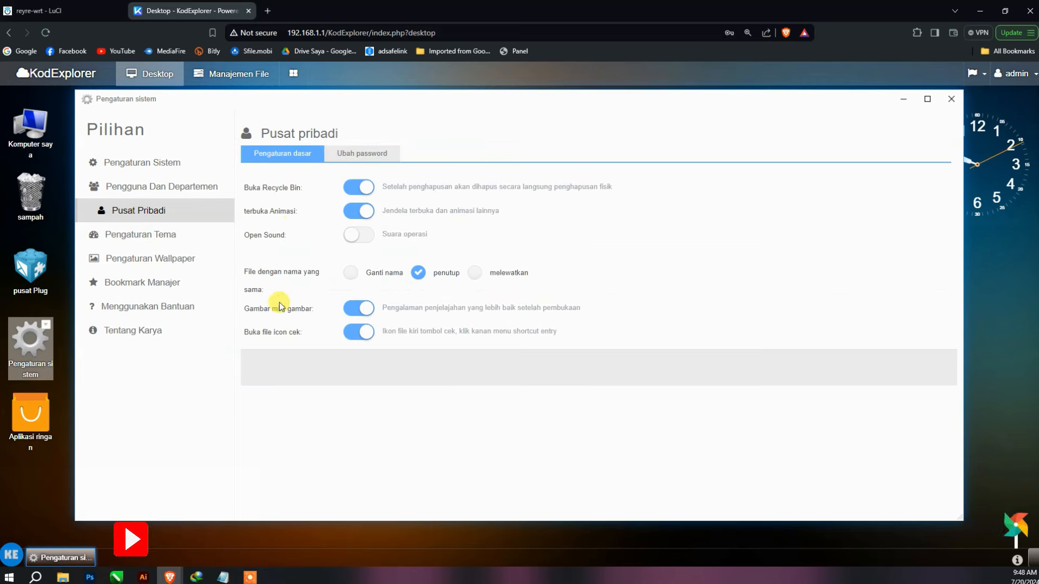
left_click(159, 258)
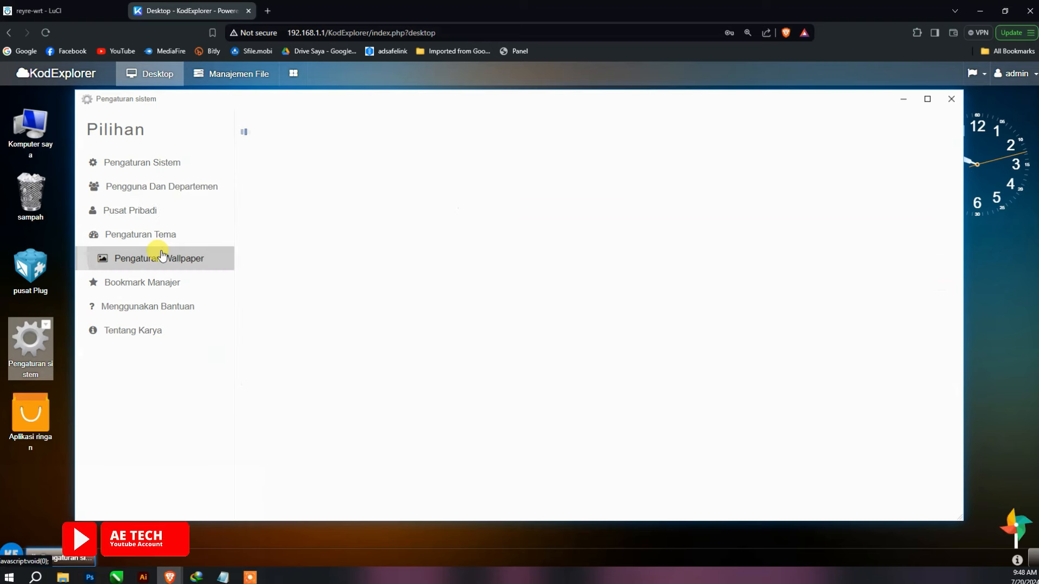
left_click(487, 208)
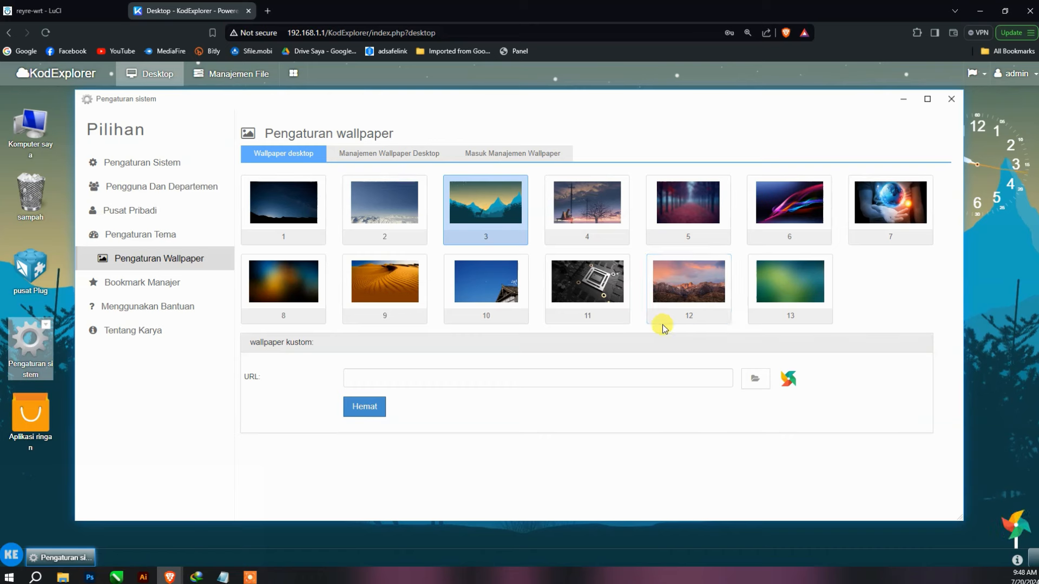
left_click(168, 281)
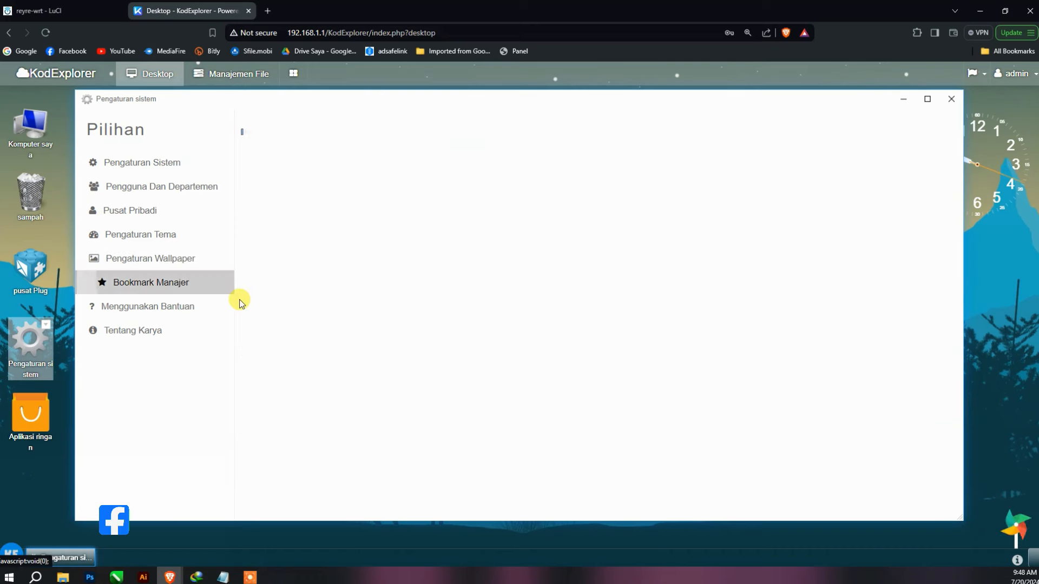
left_click(139, 234)
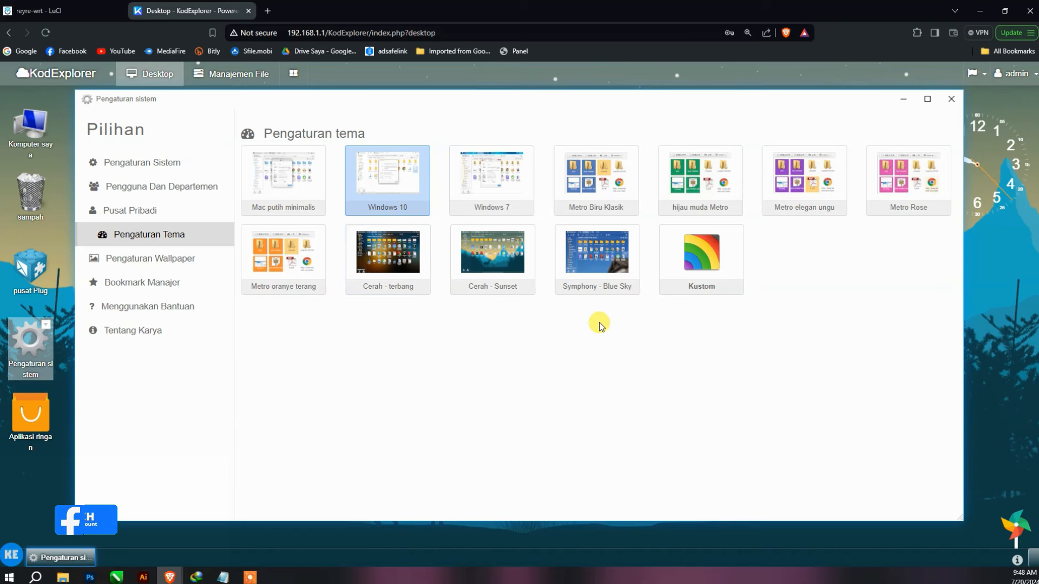
- Try Cerah - Sunset, Windows 10, Windows 7 and Kustom themes, ending on Mac putih minimalis
left_click(481, 271)
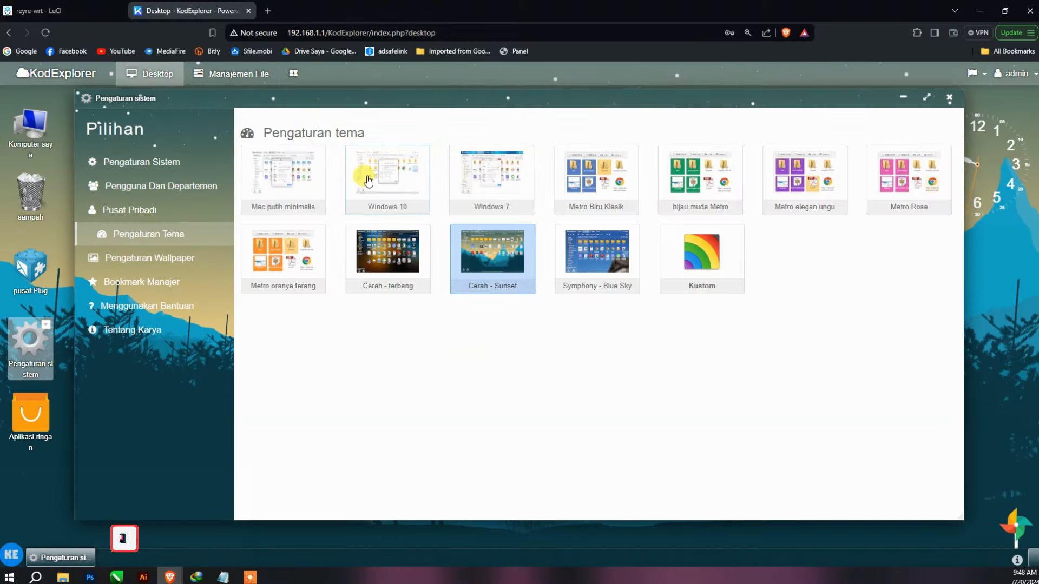
left_click(368, 180)
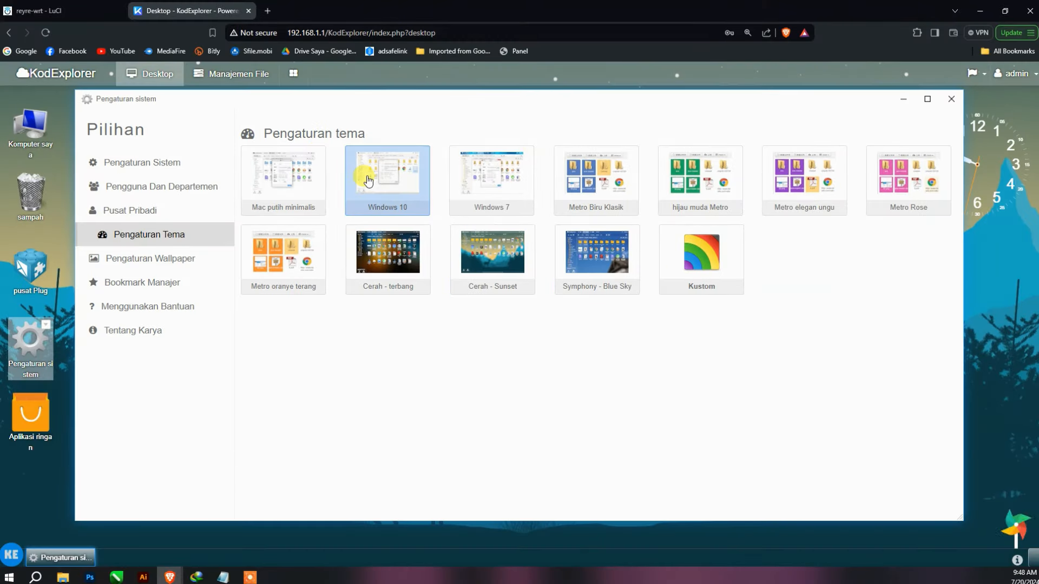
left_click(505, 199)
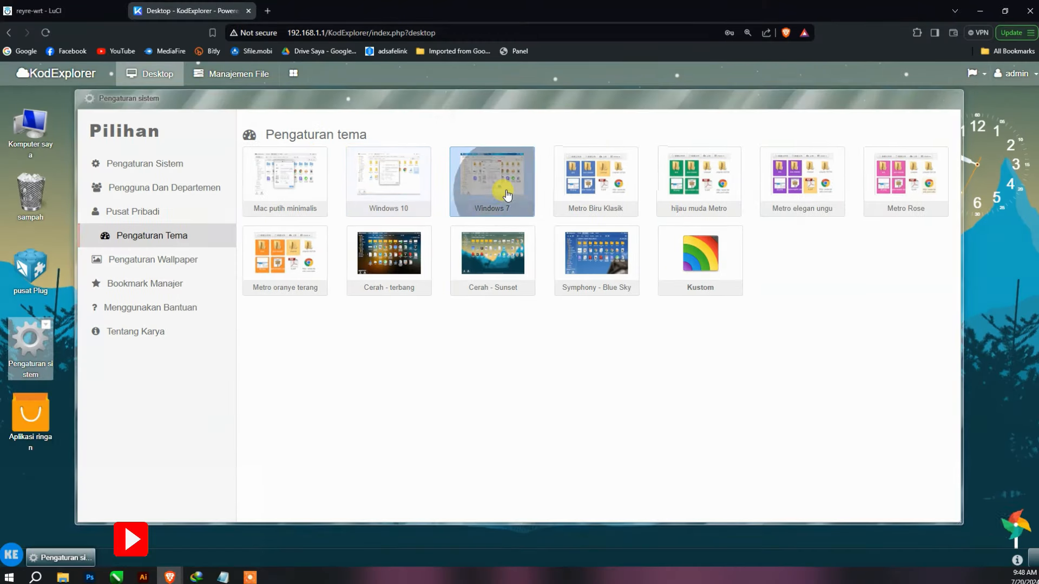
left_click(271, 193)
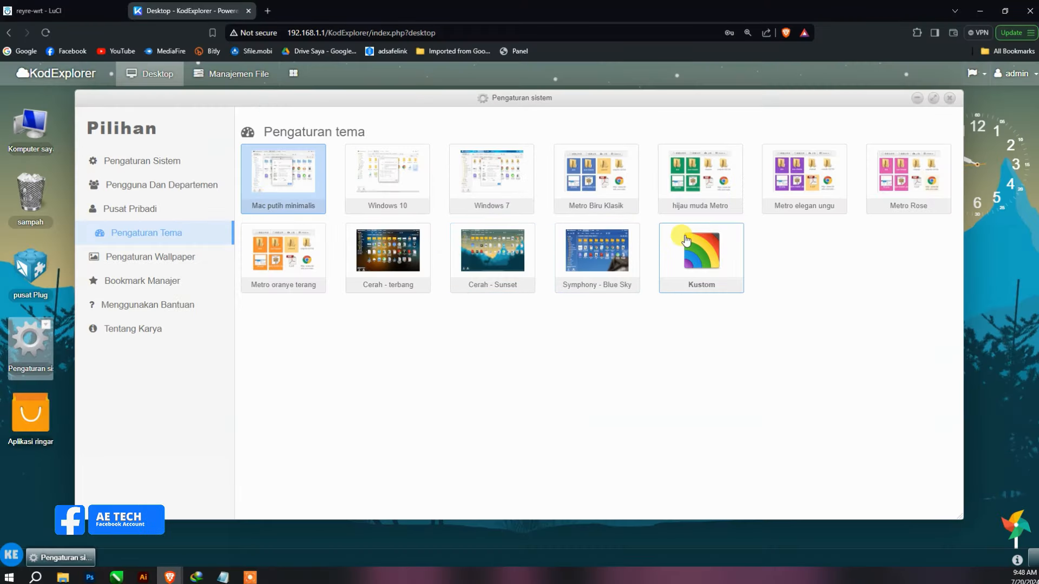
left_click(728, 254)
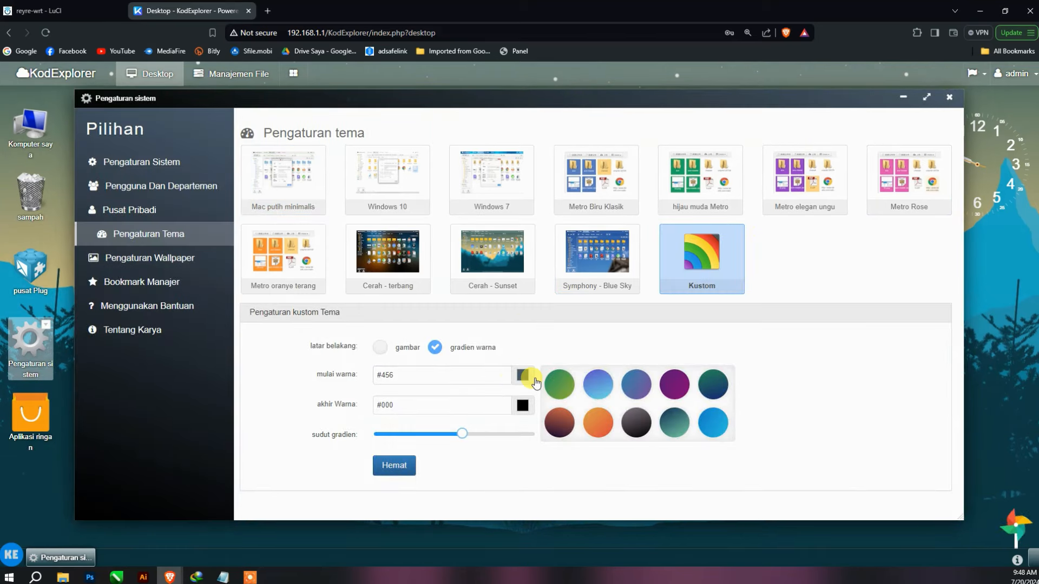
left_click(295, 195)
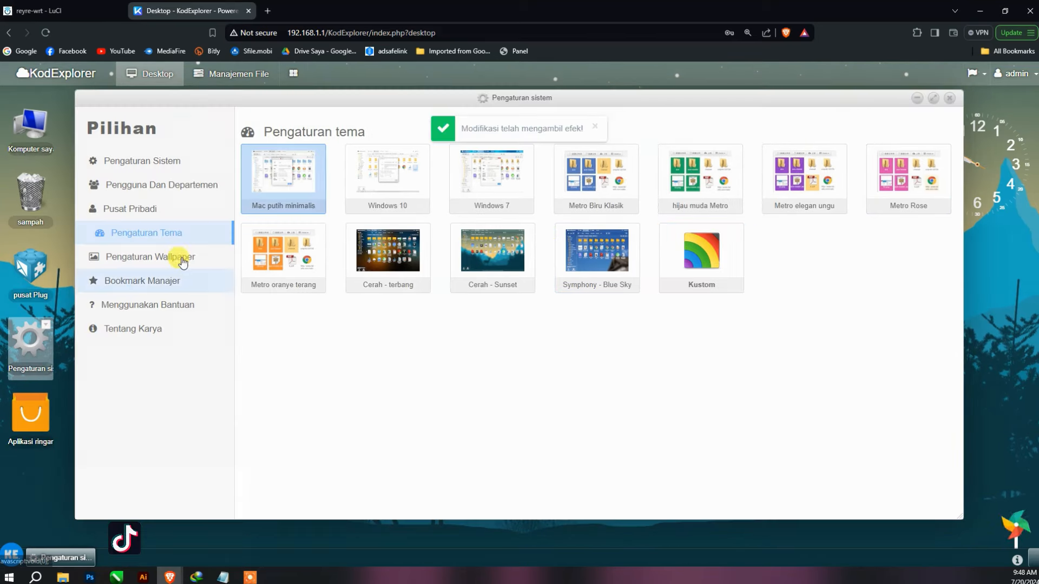
- Close the system settings window and open the sampah trash folder
left_click(951, 99)
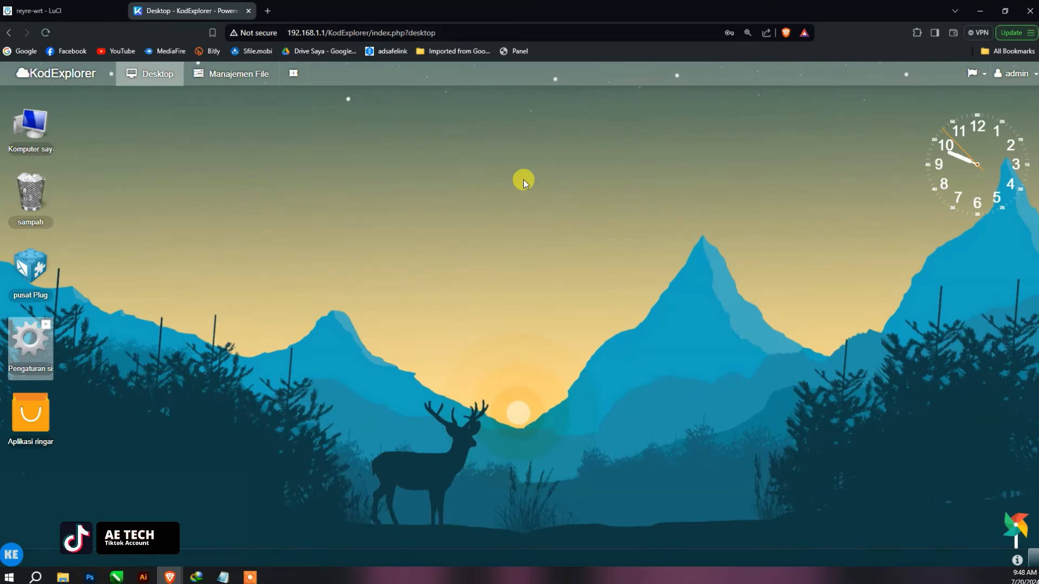
left_click(293, 73)
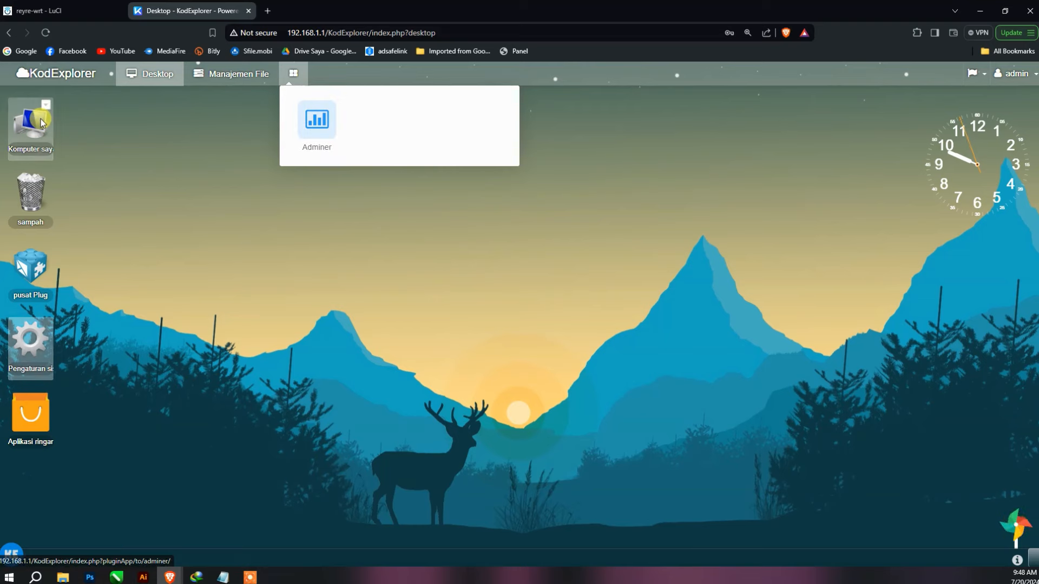
double_click(30, 194)
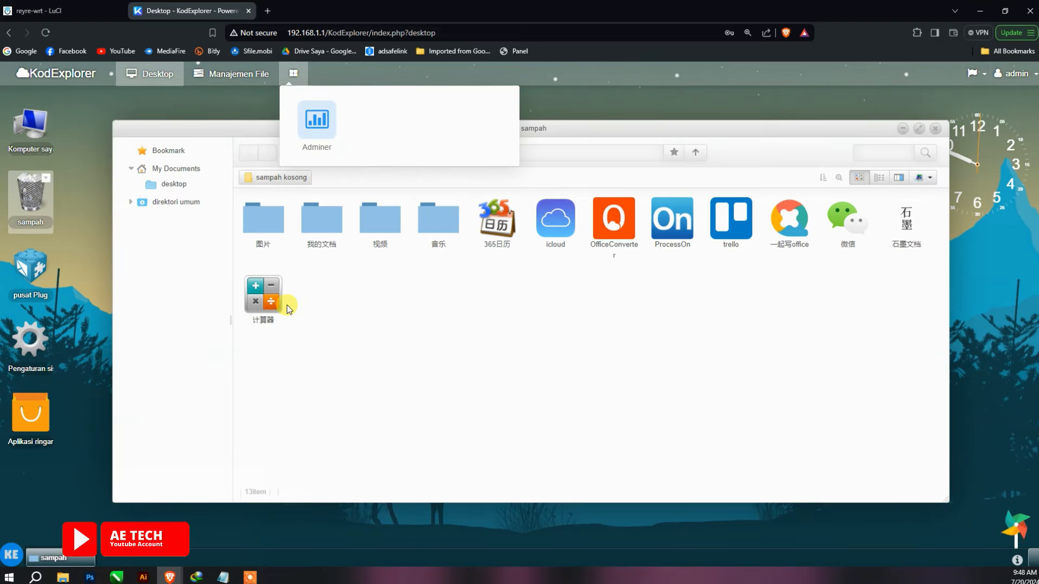
- Select all 13 trash items, permanently delete them with benar-benar menghapus, and close the window
left_click(281, 303)
key("ctrl+a")
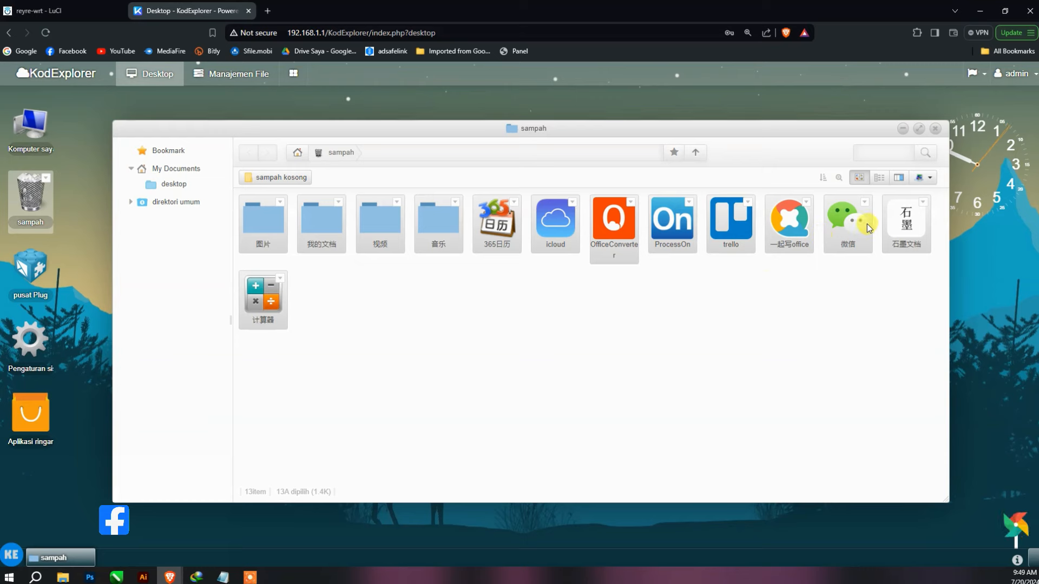
right_click(782, 222)
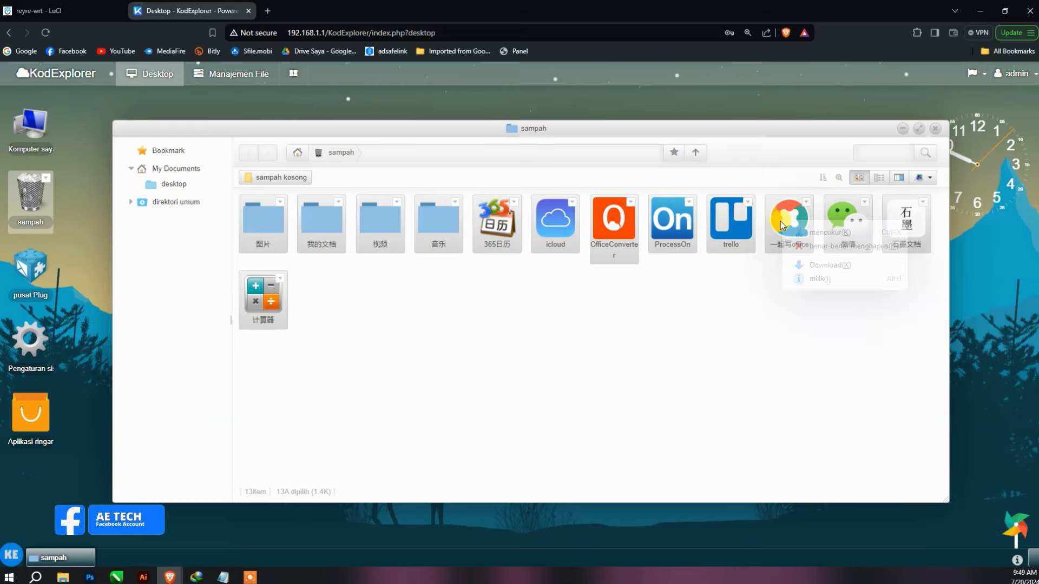
left_click(800, 248)
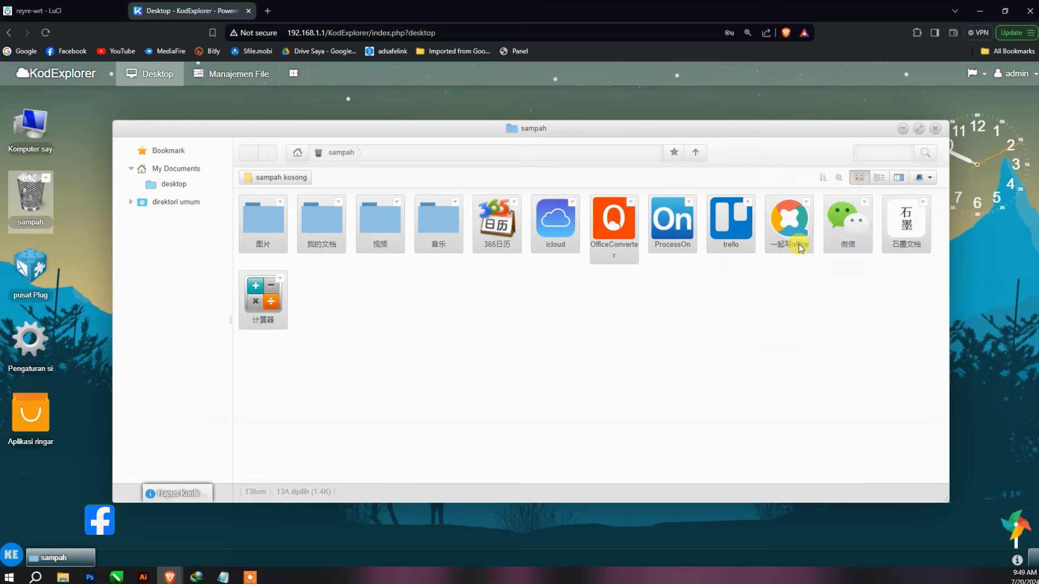
key("Return")
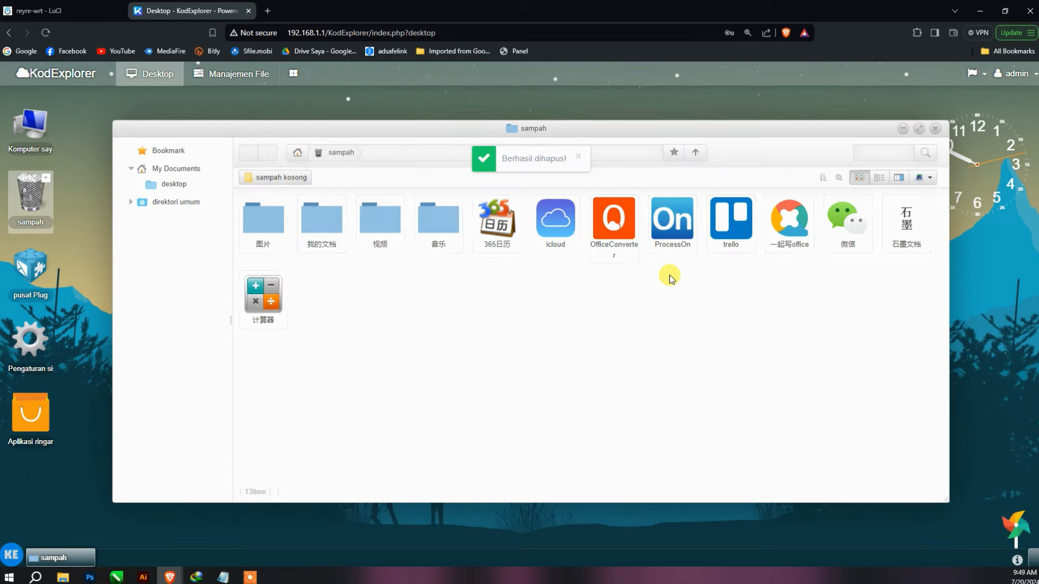
left_click(934, 128)
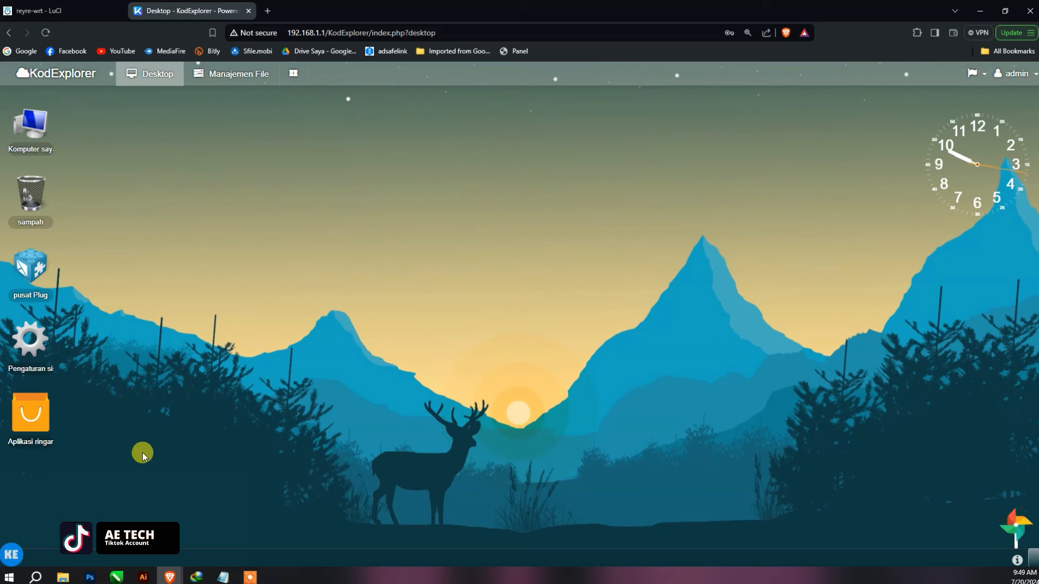
- Dismiss the start menu and switch to Manajemen File, showing the empty sampah folder
left_click(13, 559)
left_click(11, 557)
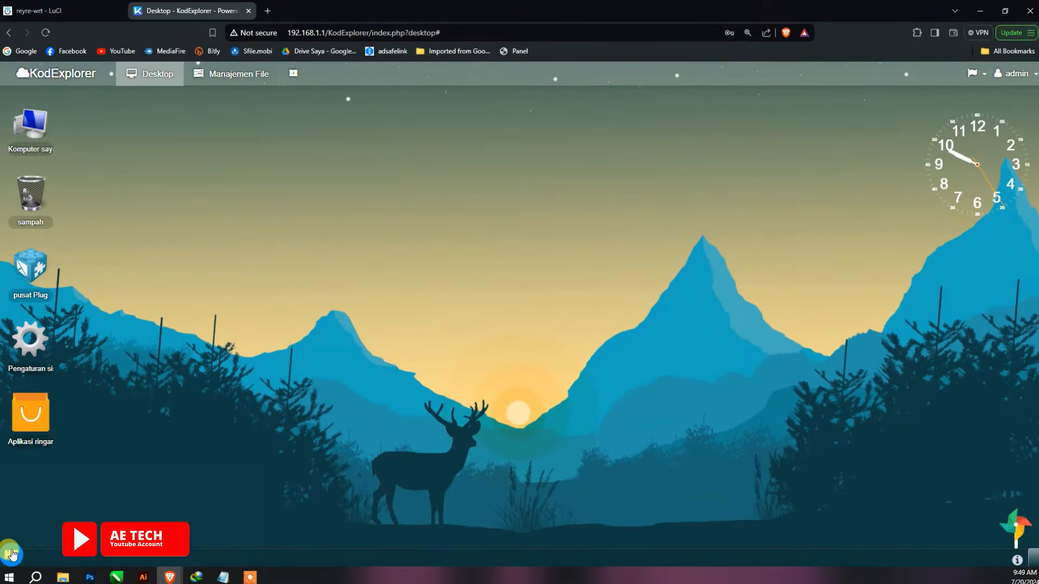
left_click(11, 555)
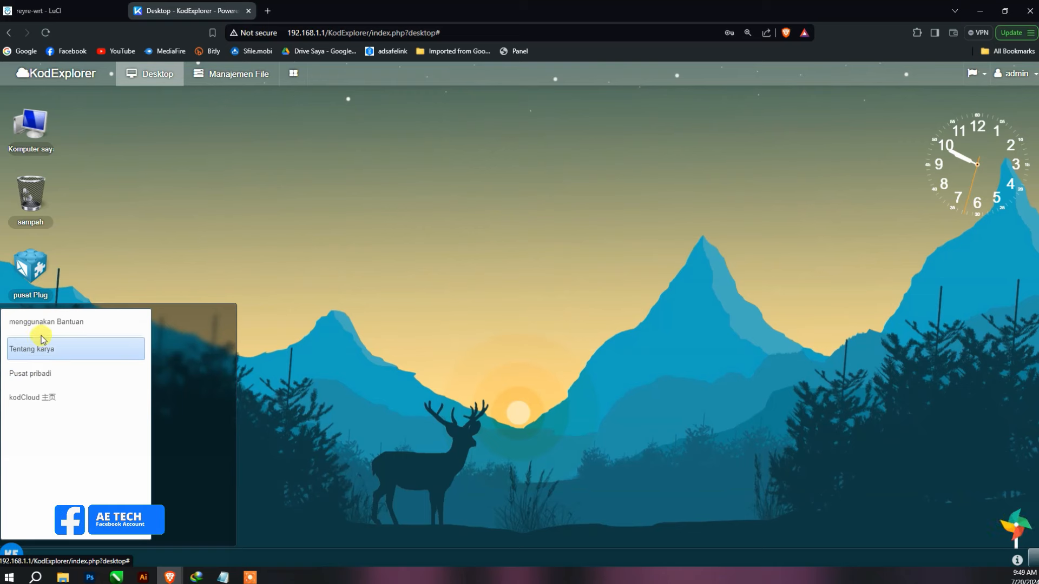
left_click(187, 345)
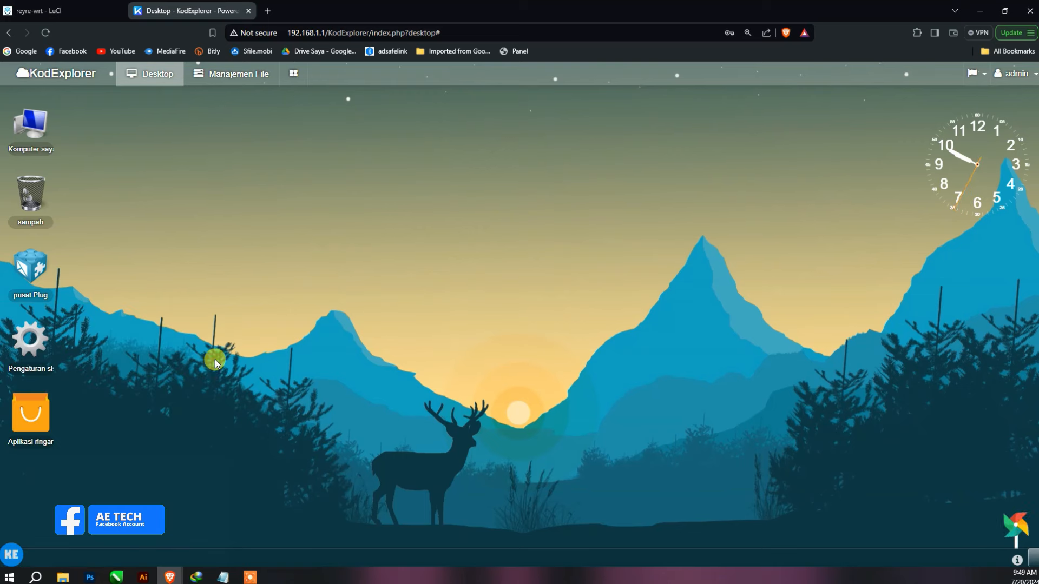
left_click(225, 74)
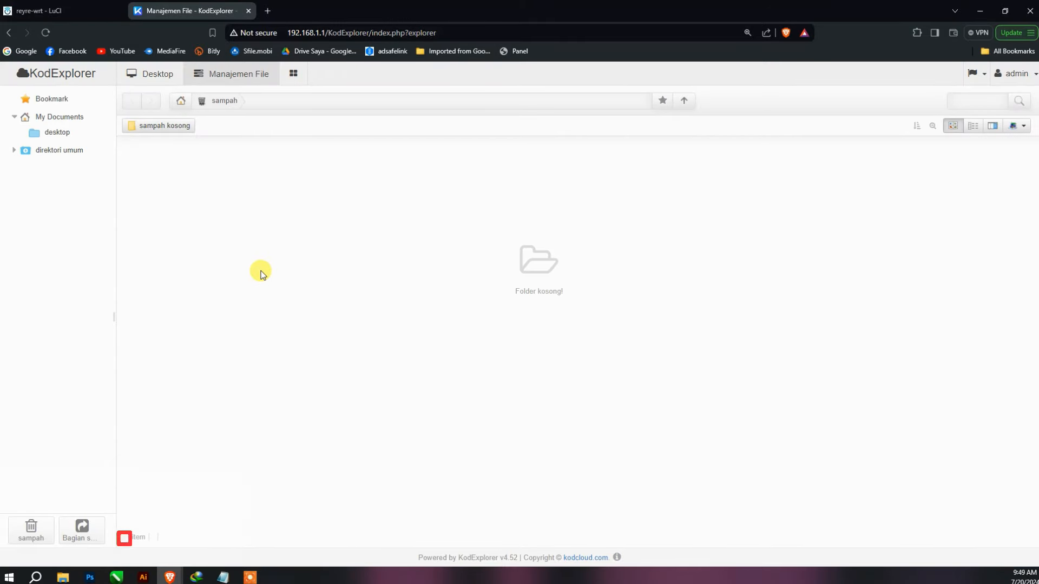
- Create a folder named openwrt in My Documents beside desktop
left_click(47, 117)
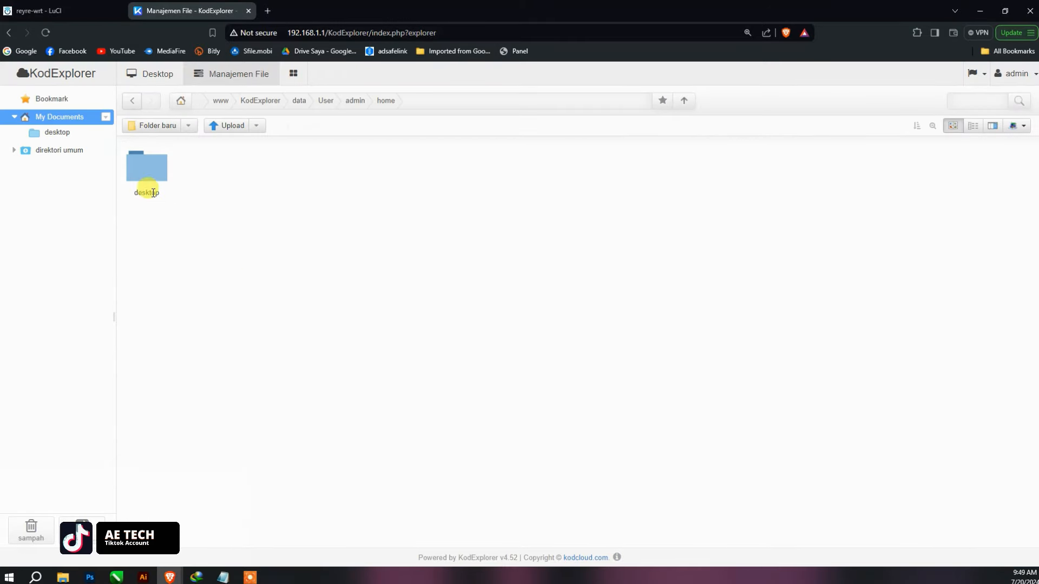
left_click(161, 133)
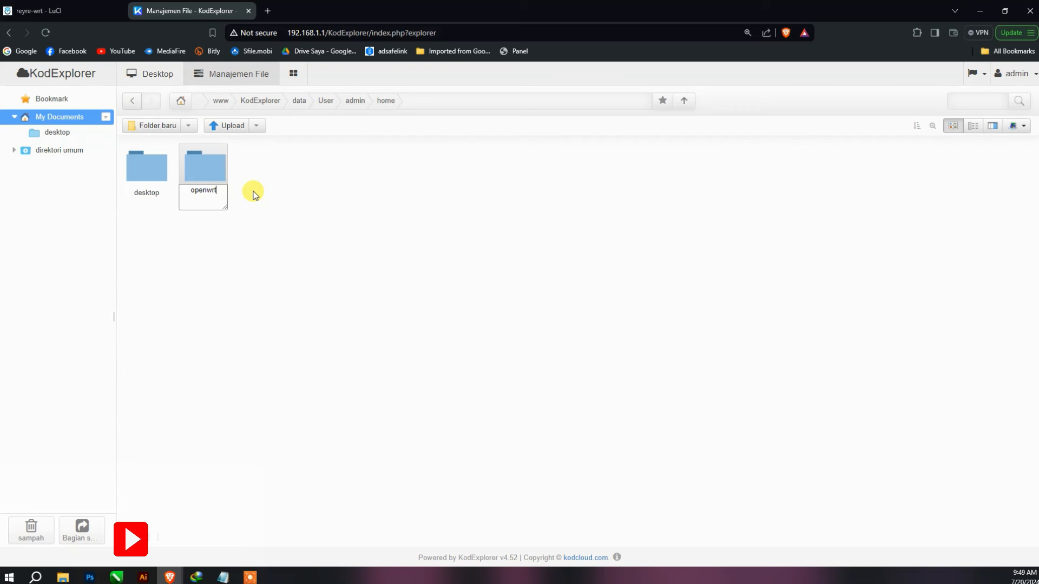
key("Return")
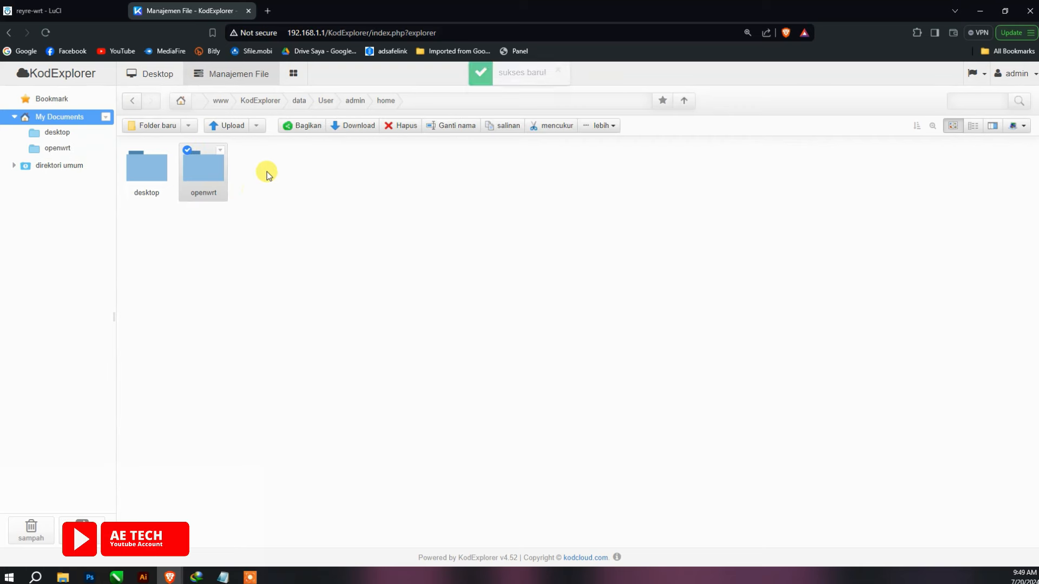
left_click(266, 175)
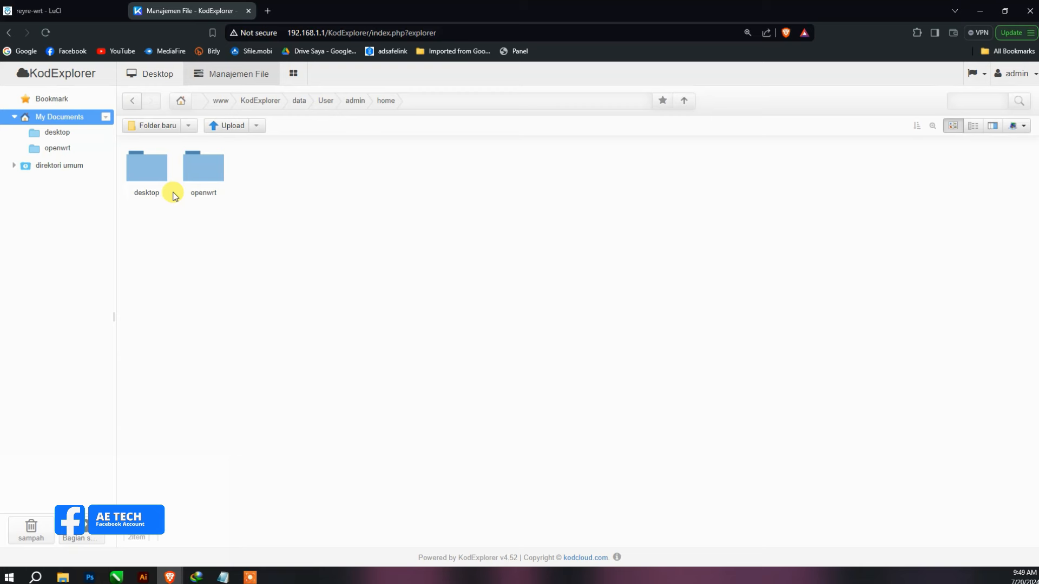
- Navigate up from www to the router's root, then into etc/openclash
left_click(591, 100)
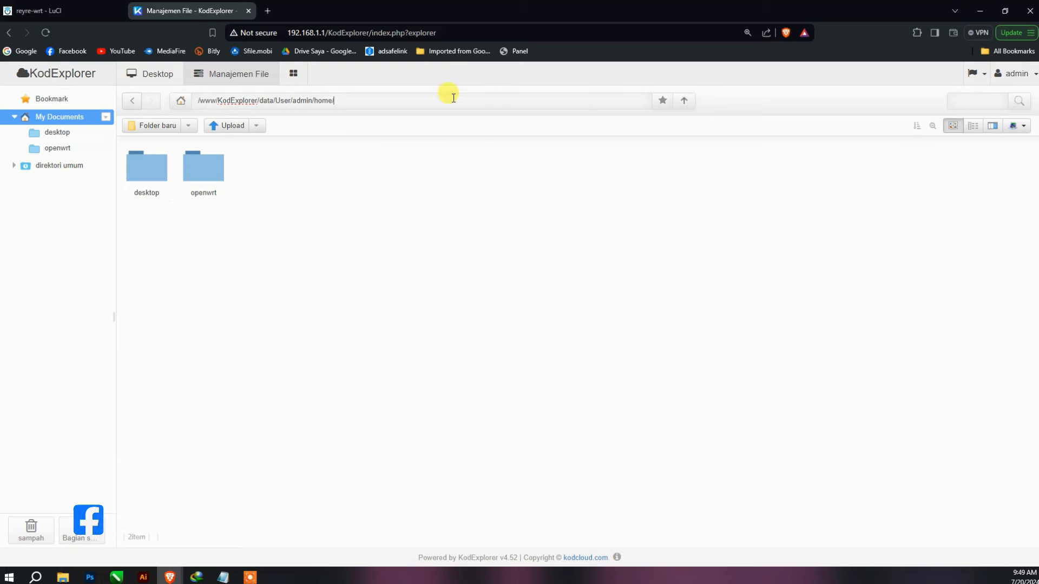
left_click(182, 102)
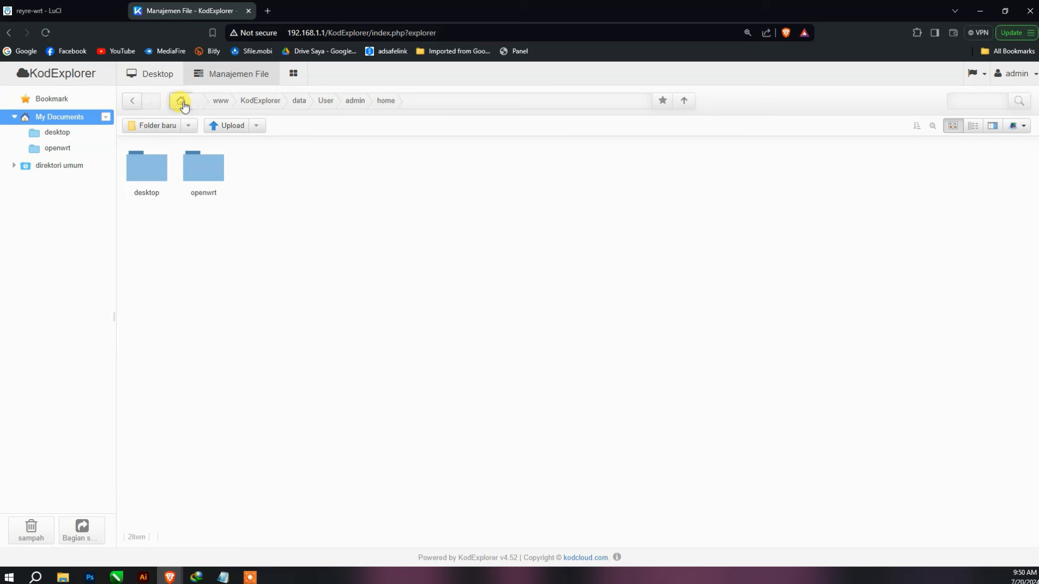
left_click(223, 102)
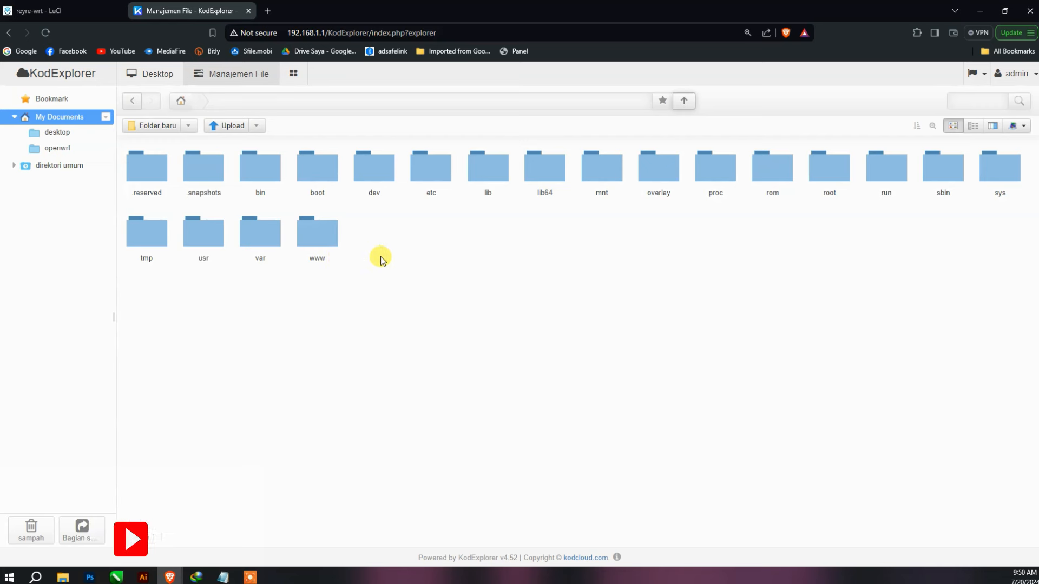
double_click(427, 172)
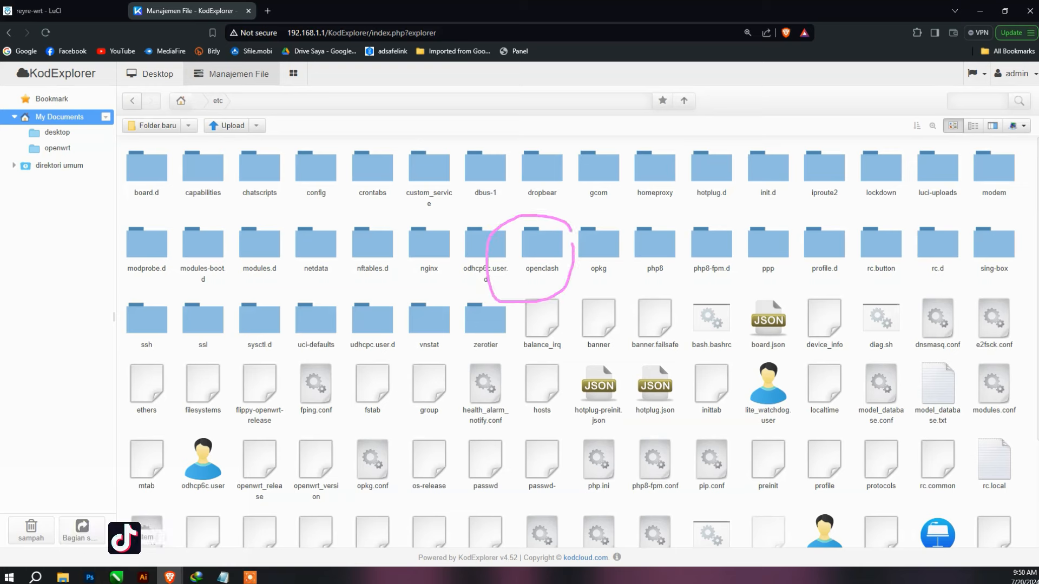
double_click(541, 247)
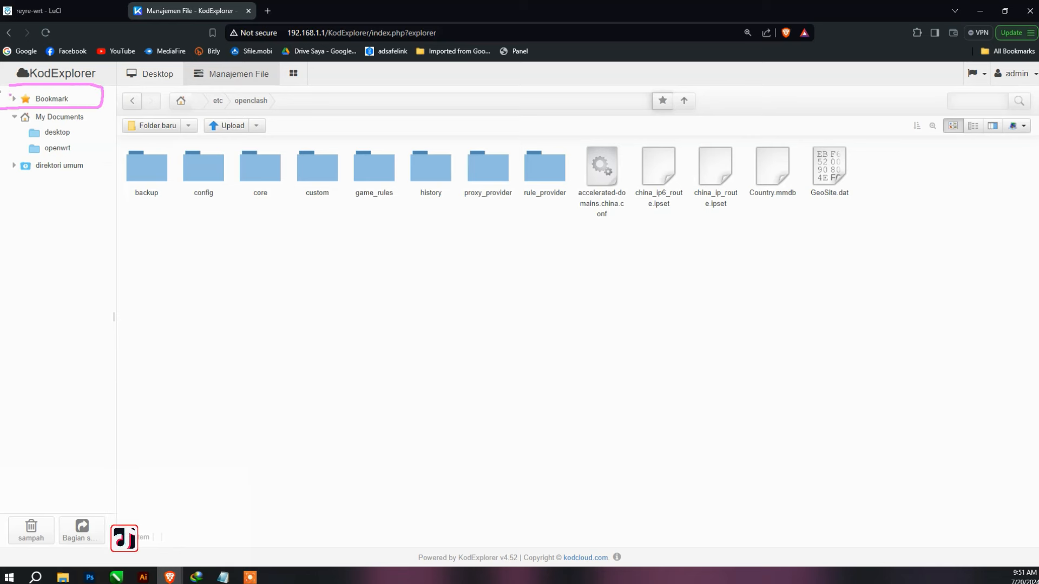
- Expand the Bookmark list, then bookmark the /www folder from the router's root
left_click(13, 99)
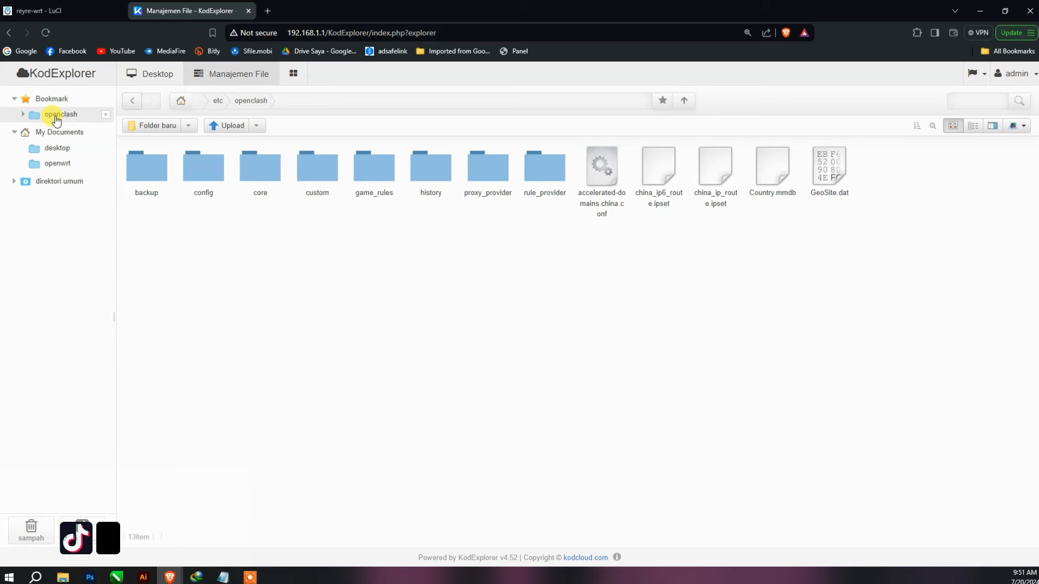
left_click(57, 114)
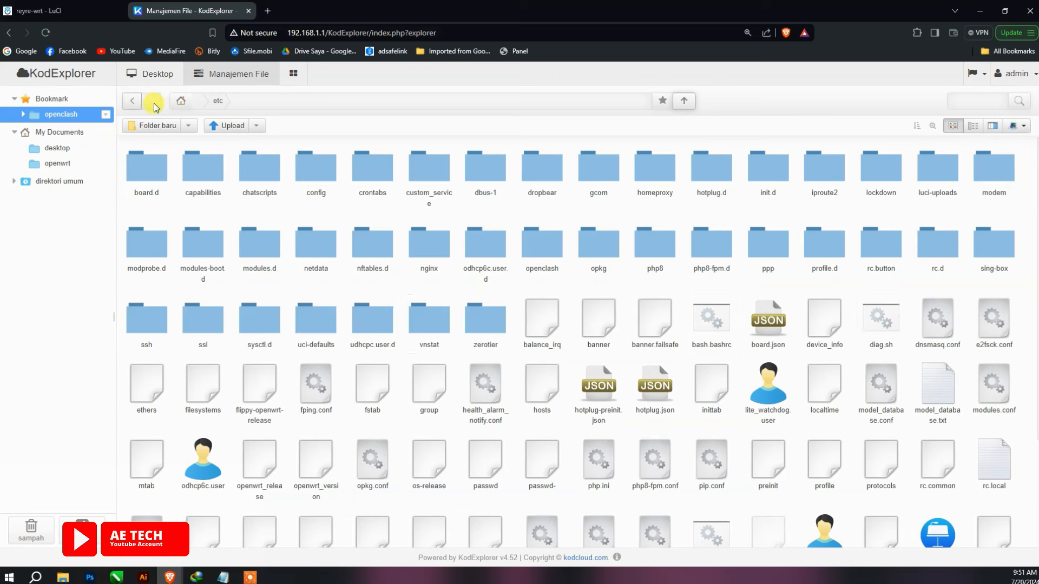
left_click(683, 101)
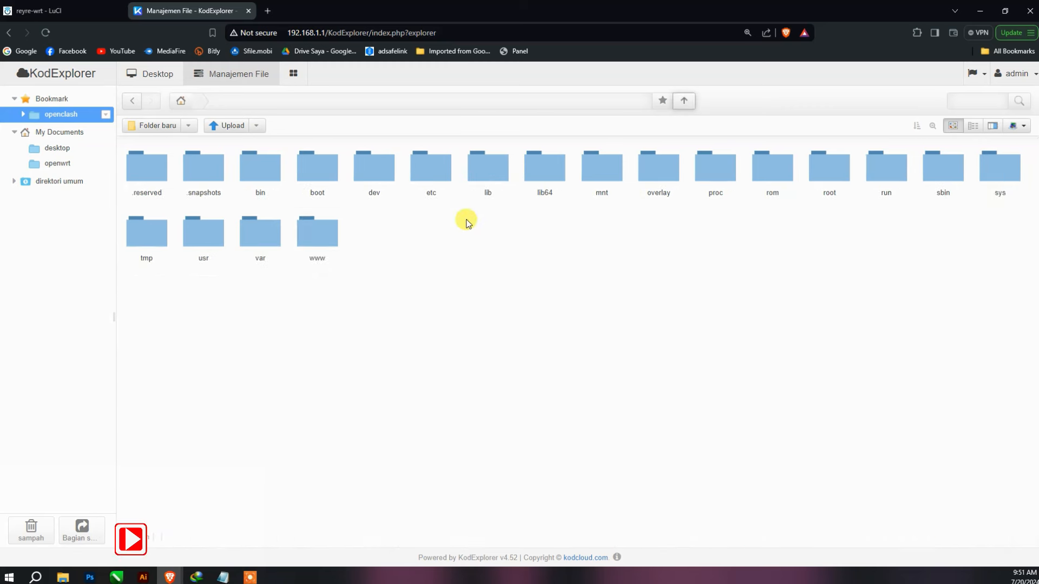
left_click(320, 243)
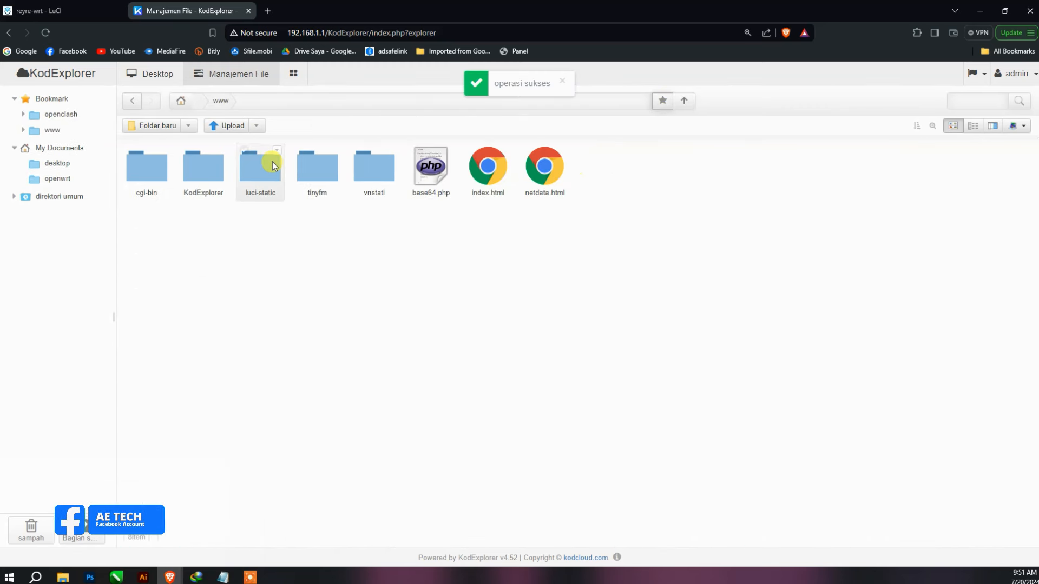
left_click(684, 101)
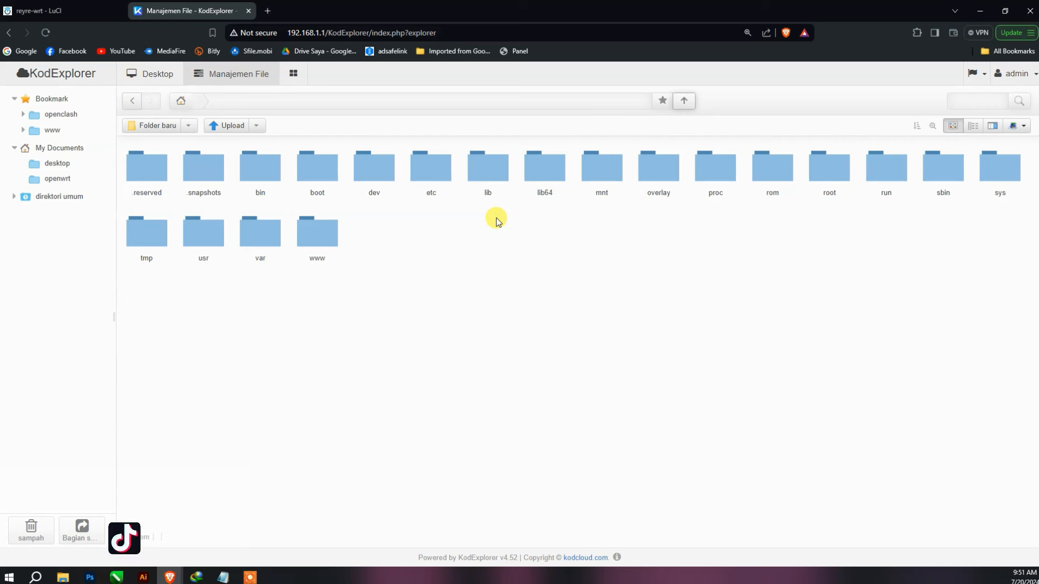
- Bookmark the /usr folder and its lib subfolder
left_click(211, 250)
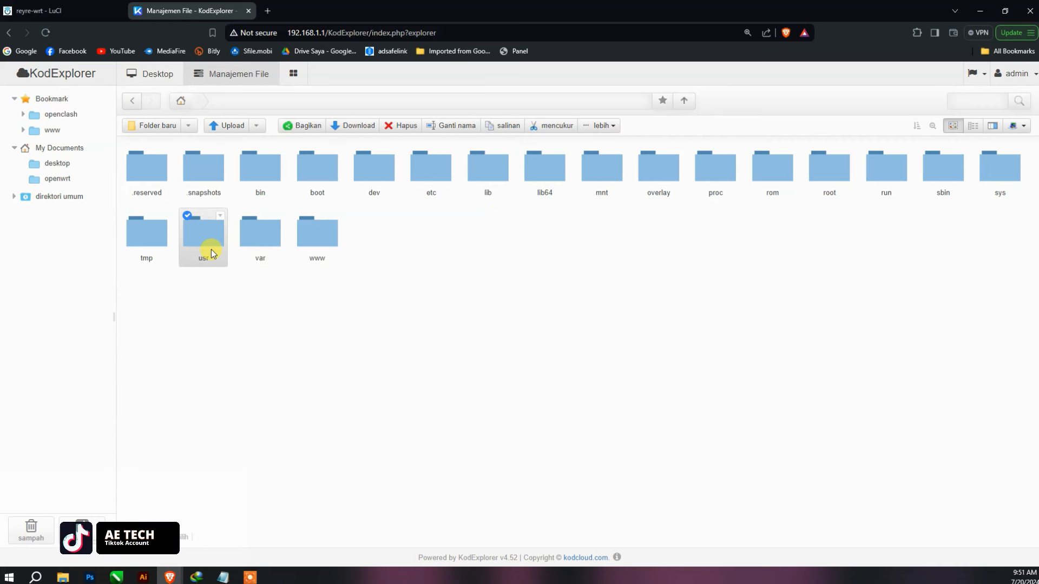
double_click(211, 249)
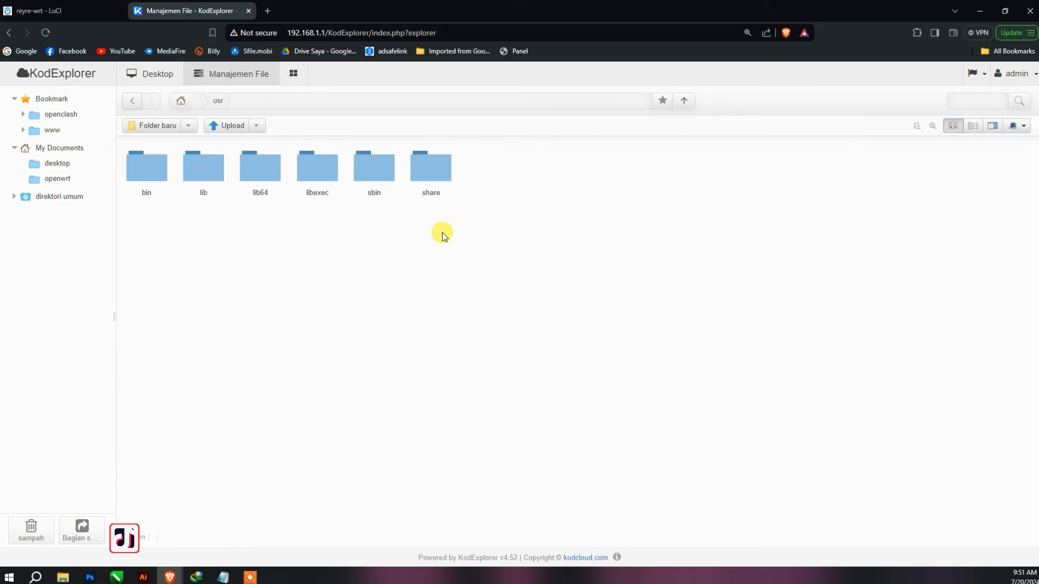
left_click(664, 102)
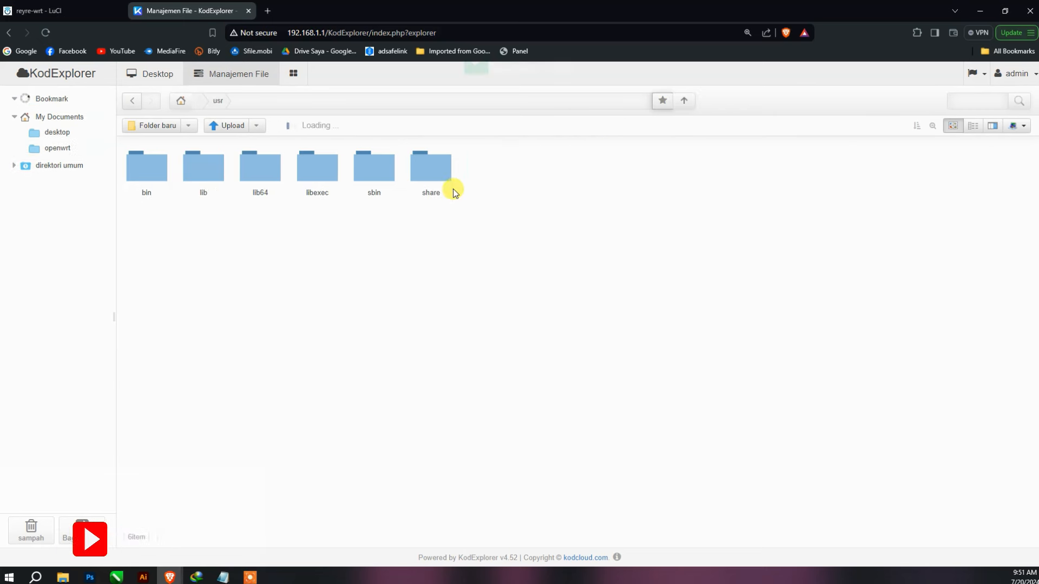
left_click(197, 181)
double_click(197, 181)
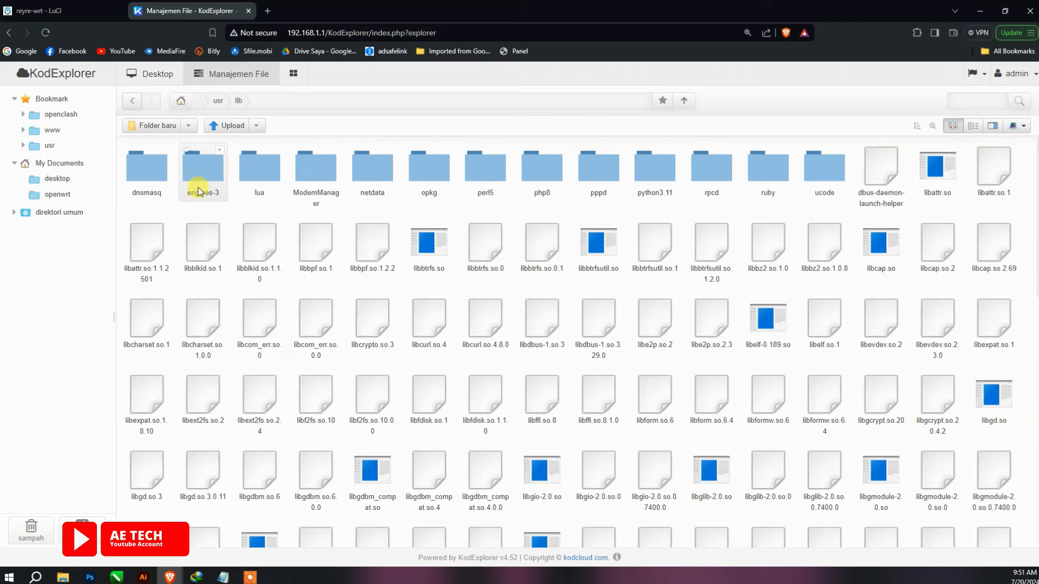
left_click(662, 103)
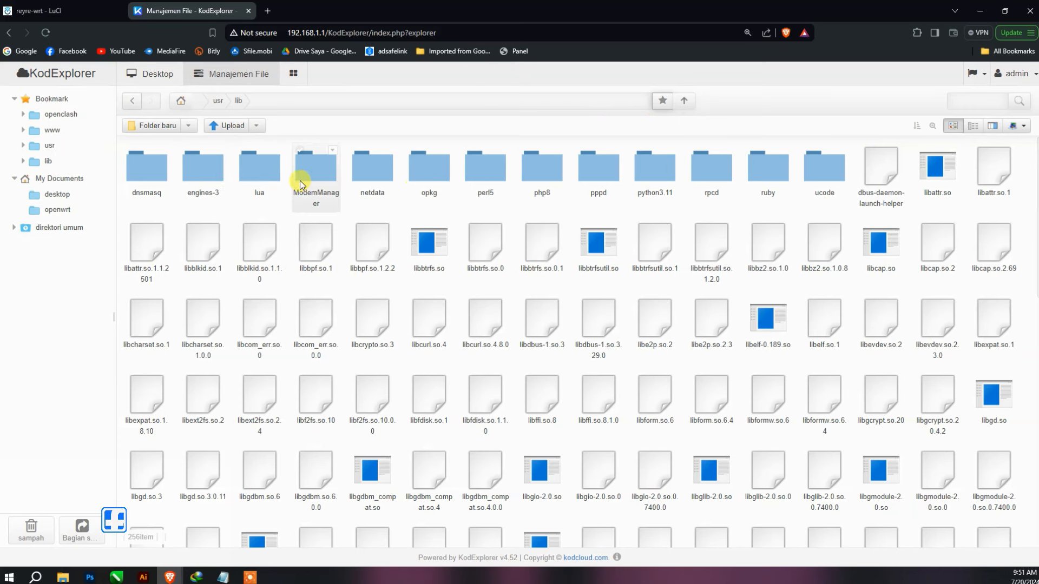
- Bookmark the usr/lib/lua/luci/view folder
double_click(266, 174)
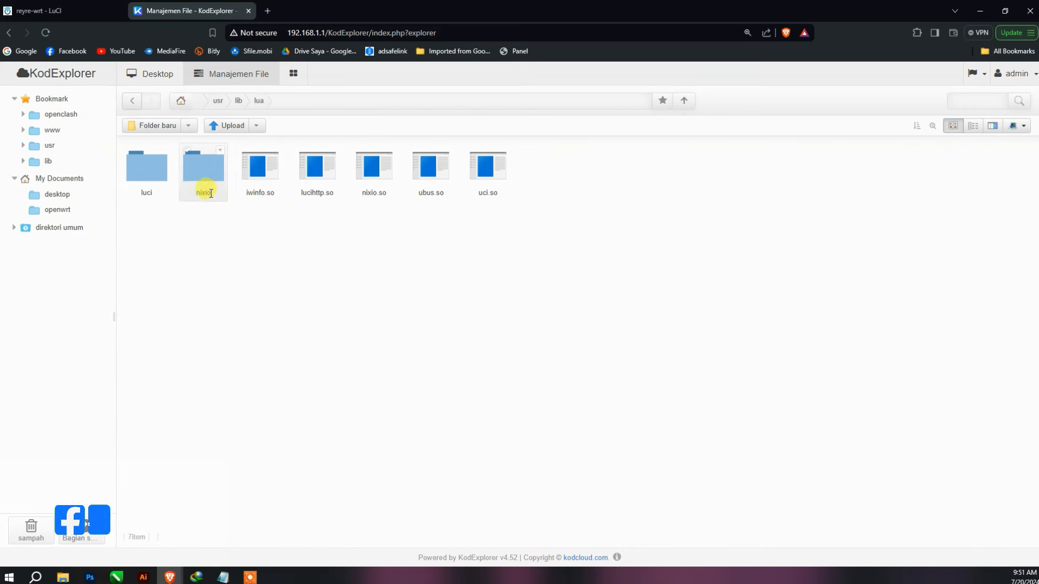
double_click(155, 189)
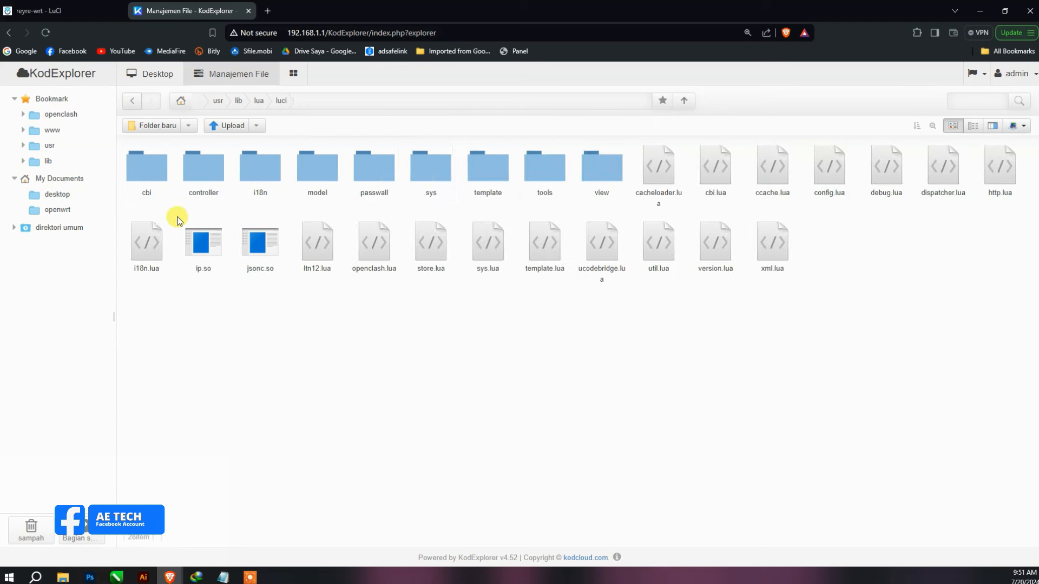
double_click(603, 184)
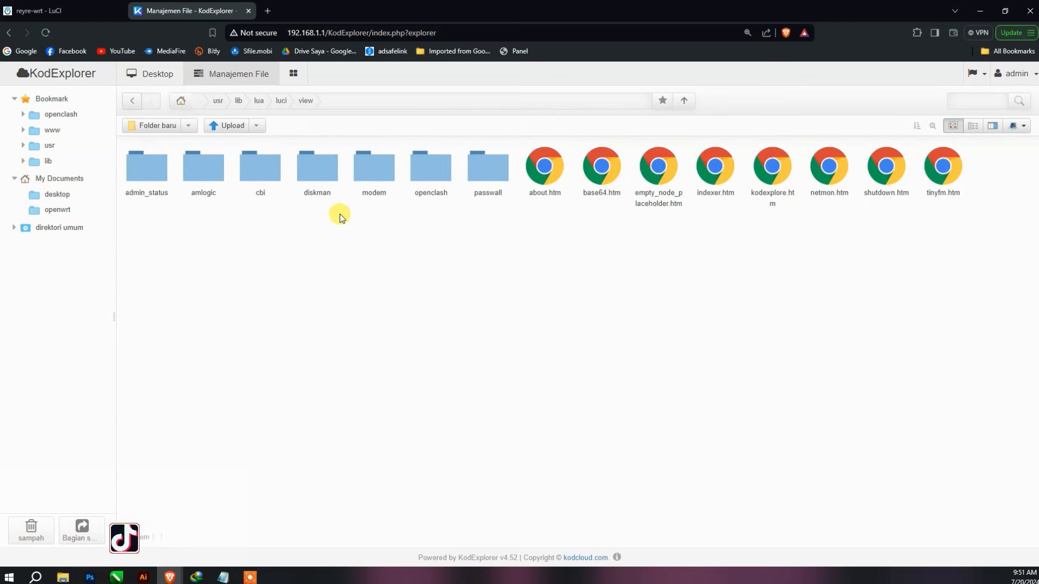
left_click(662, 100)
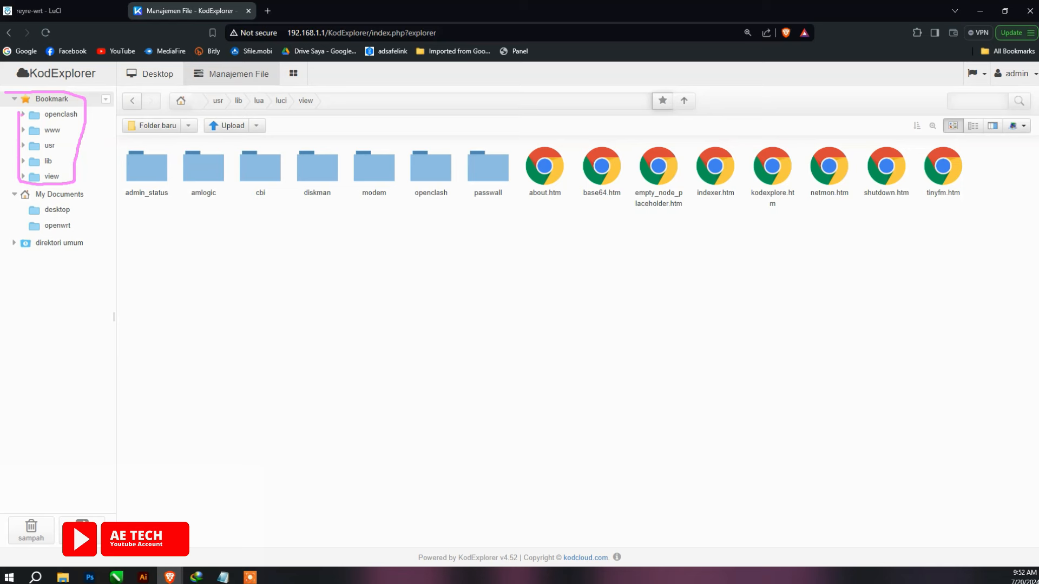
- Open the bookmarked openclash folder and its config subfolder, then return to the file manager
left_click(181, 100)
left_click(62, 101)
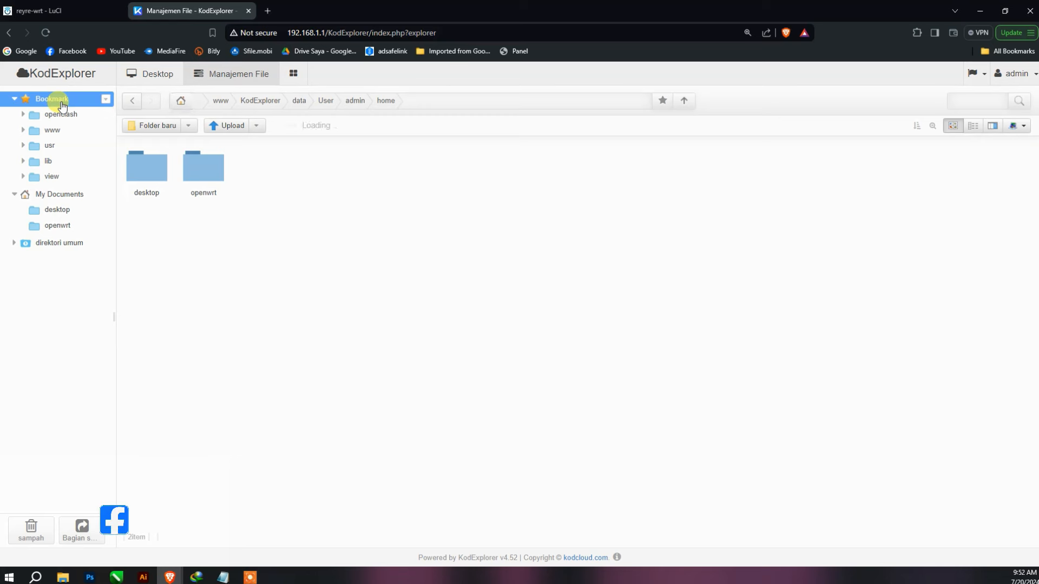
double_click(202, 183)
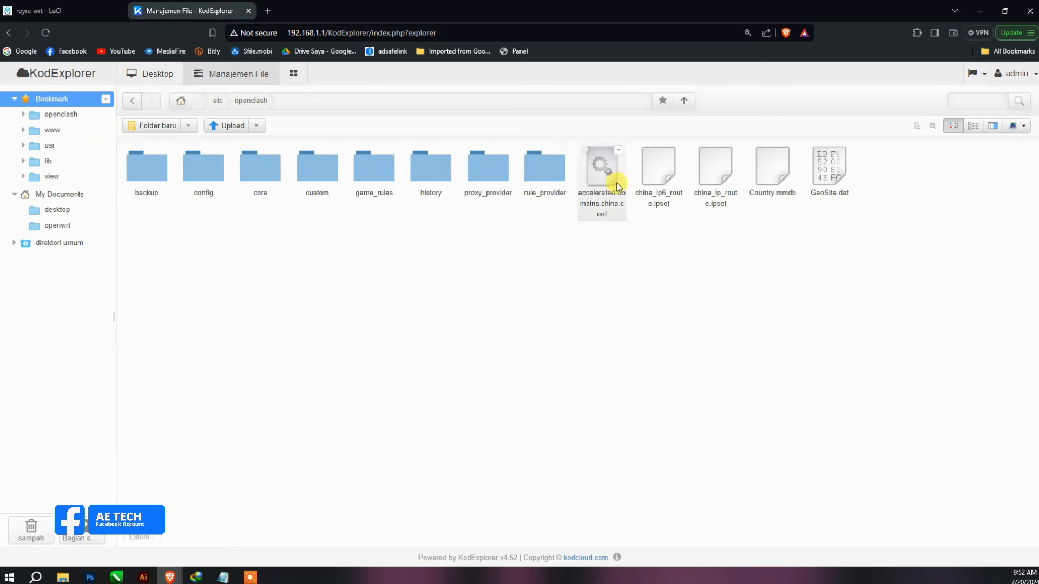
left_click(208, 191)
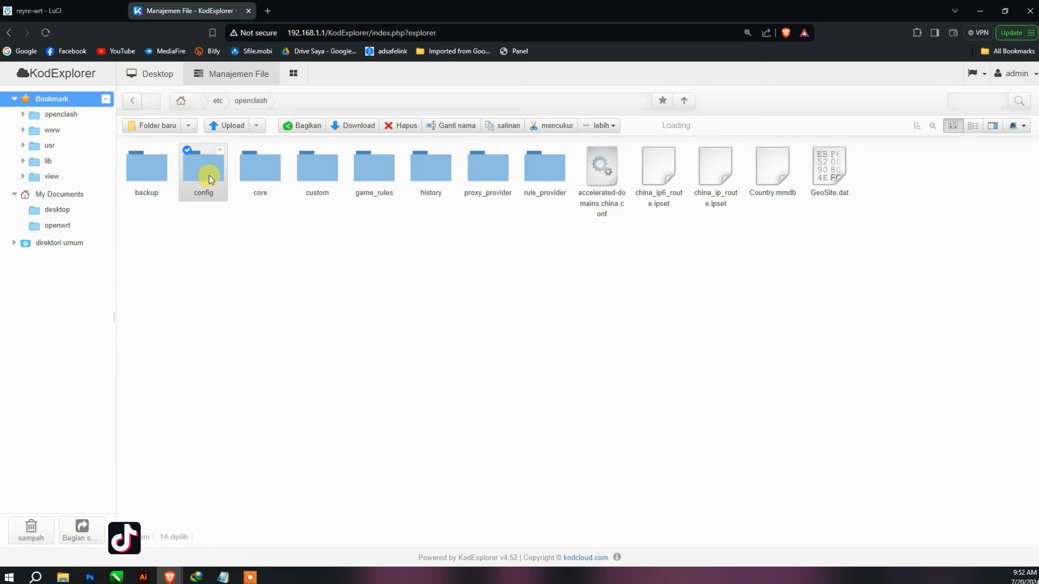
double_click(209, 175)
left_click(9, 32)
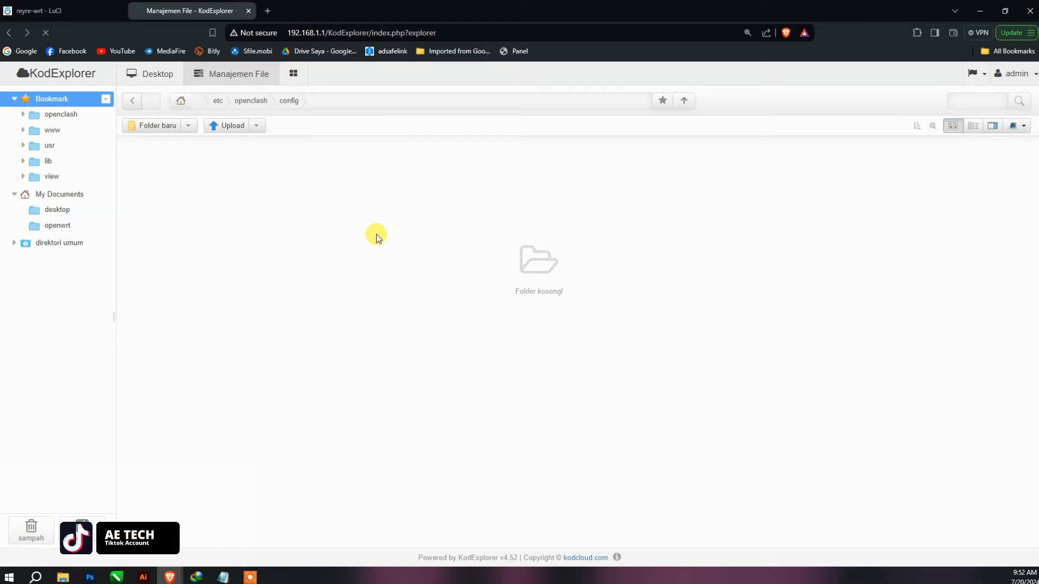
left_click(251, 76)
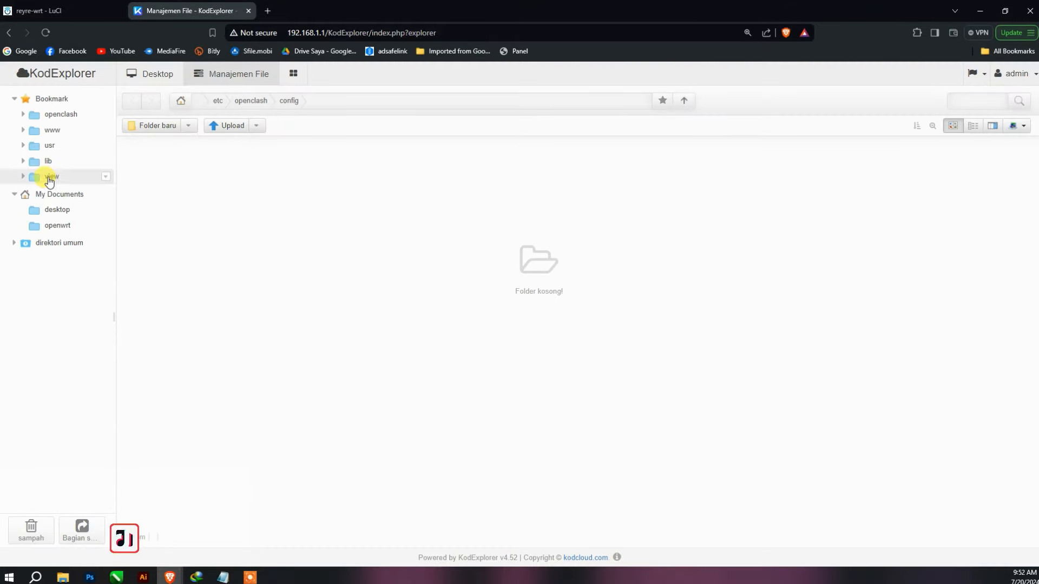
- Open openclash's rule_provider folder and try opening the Abema_TV rule file
left_click(53, 114)
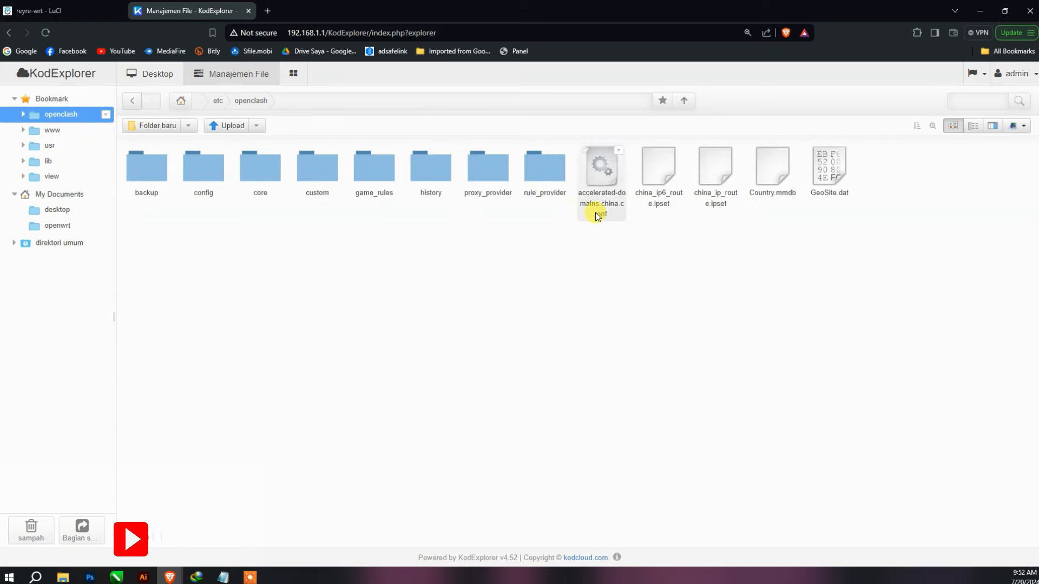
left_click(554, 190)
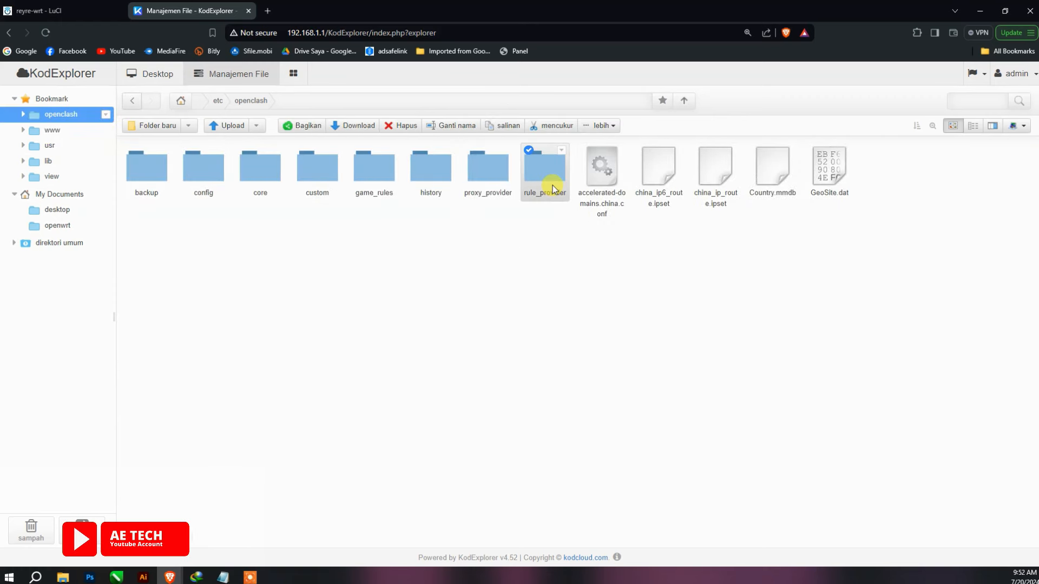
double_click(551, 188)
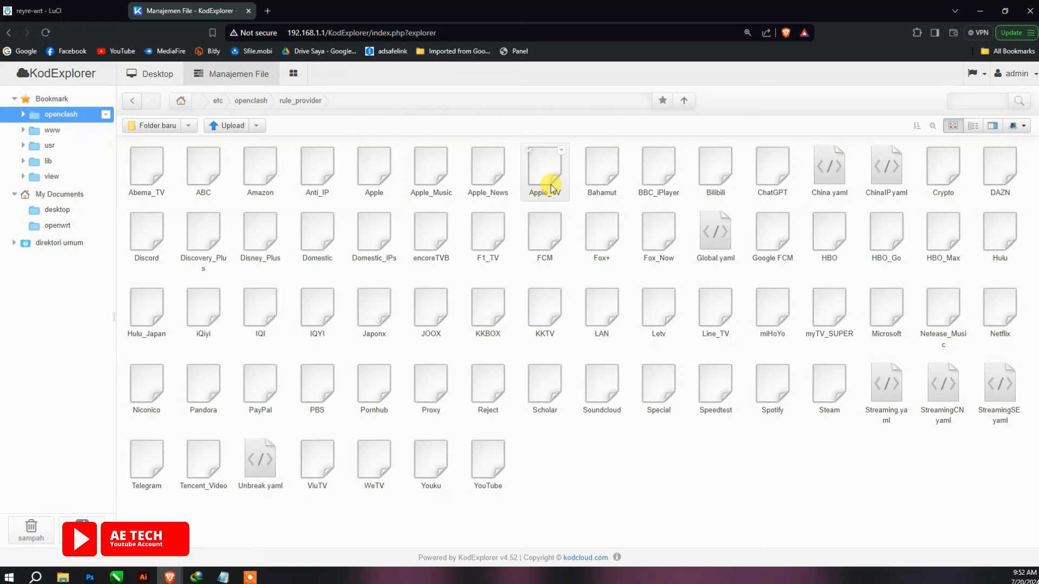
double_click(154, 182)
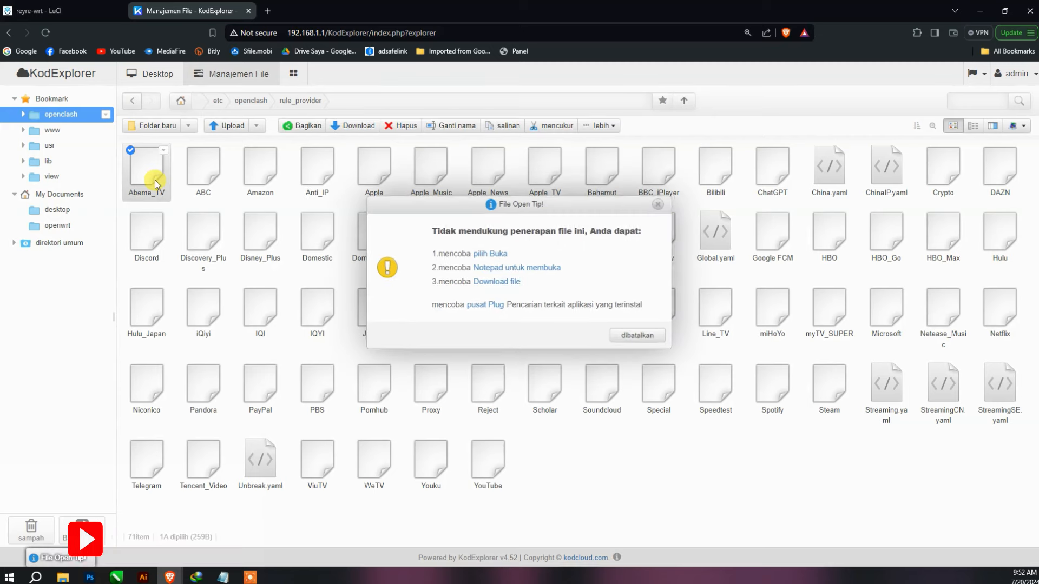
- Dismiss the unsupported-file tip and choose to open Abema_TV with another program
left_click(629, 335)
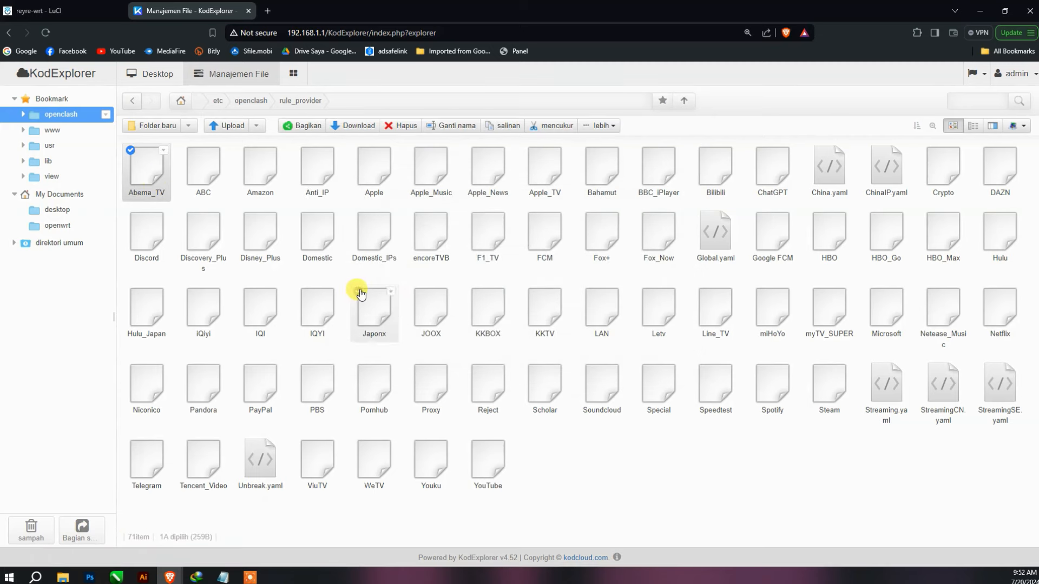
left_click(164, 152)
left_click(208, 157)
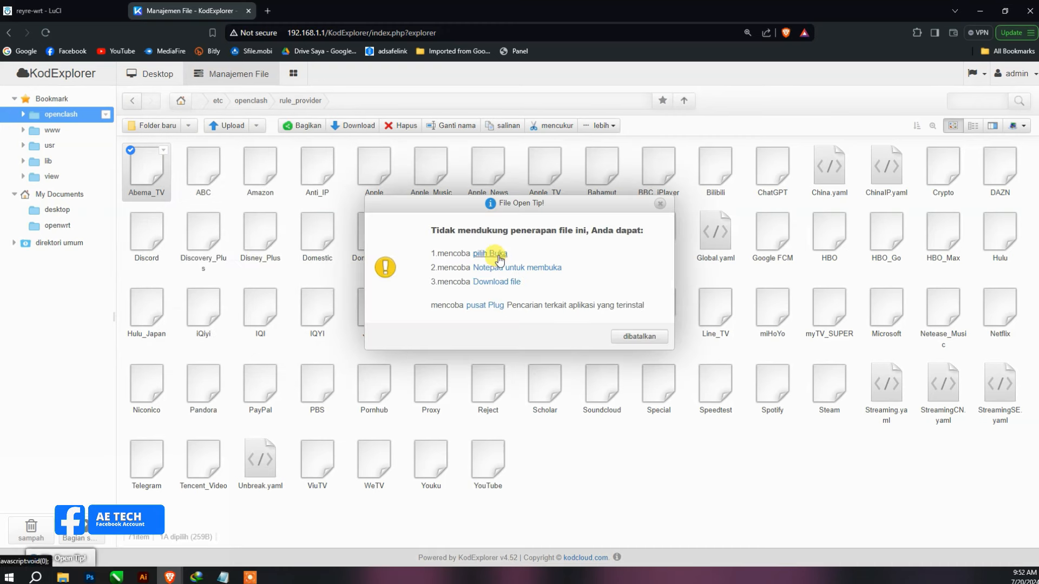
left_click(499, 259)
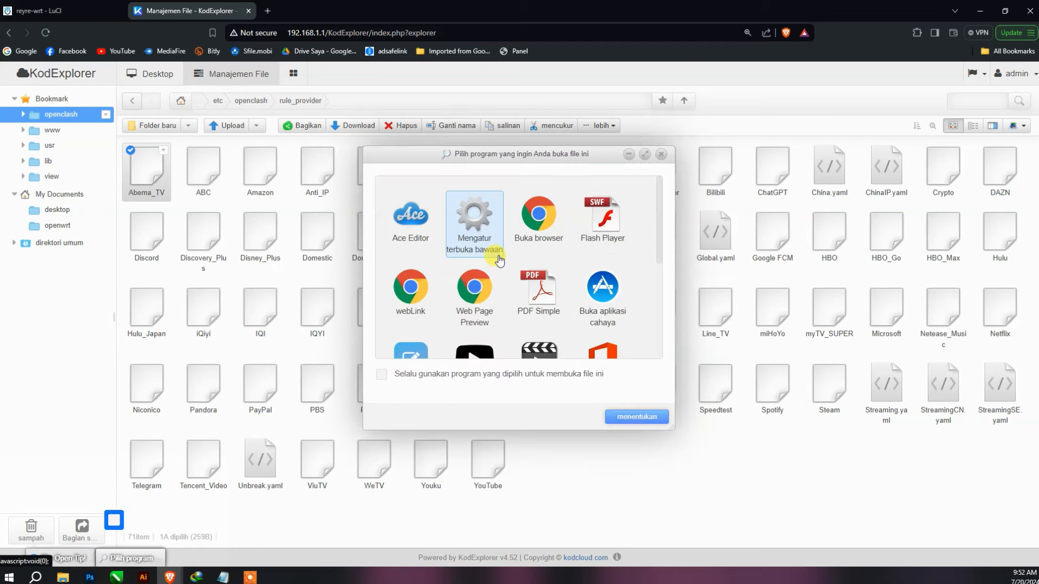
- Open Abema_TV in Ace Editor to view its domain rules, then close the editor
scroll(591, 296, "down", 2)
scroll(592, 295, "down", 2)
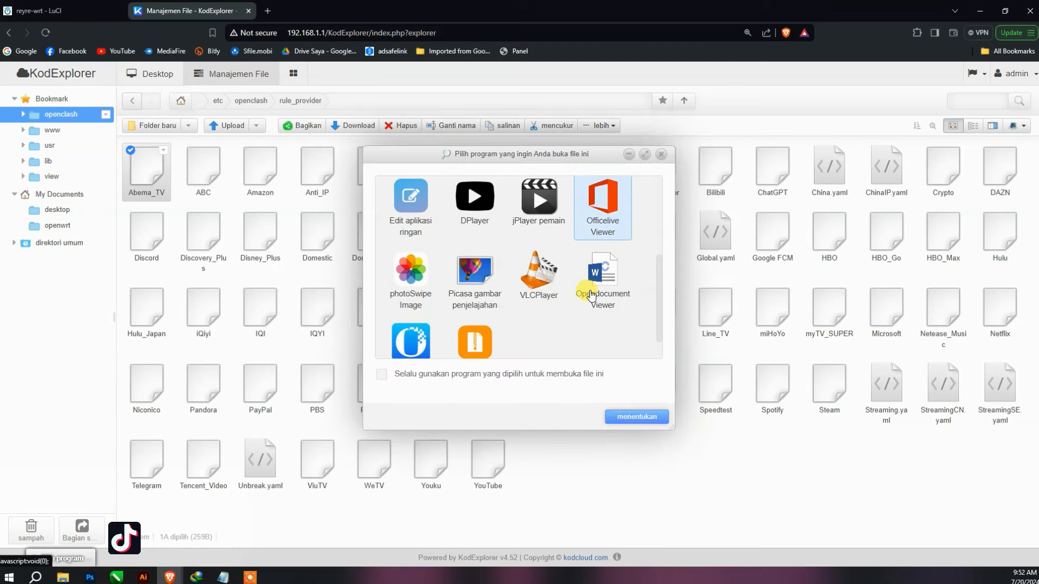
scroll(561, 334, "down", 1)
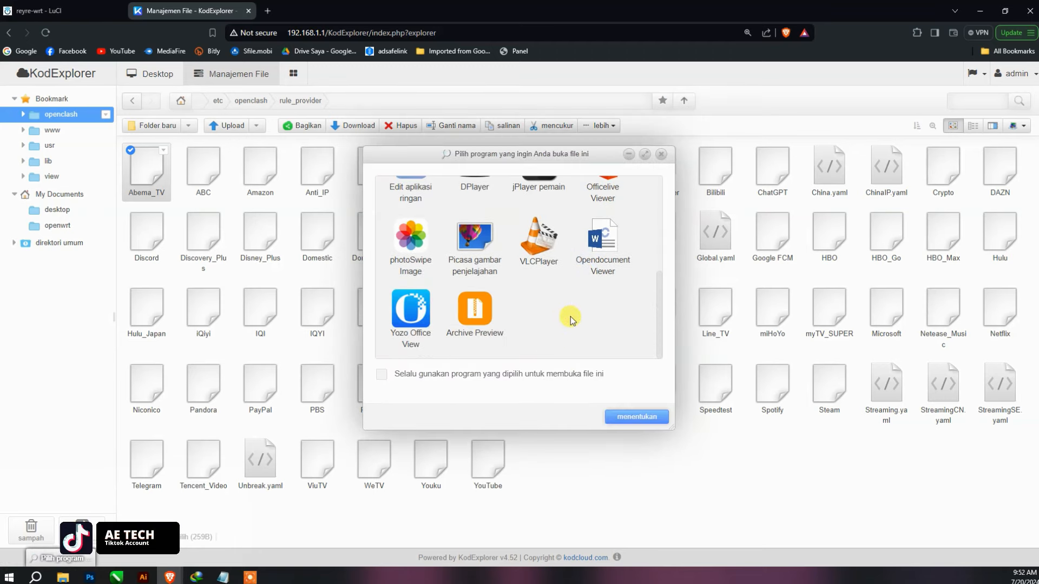
scroll(571, 320, "up", 5)
scroll(571, 320, "down", 4)
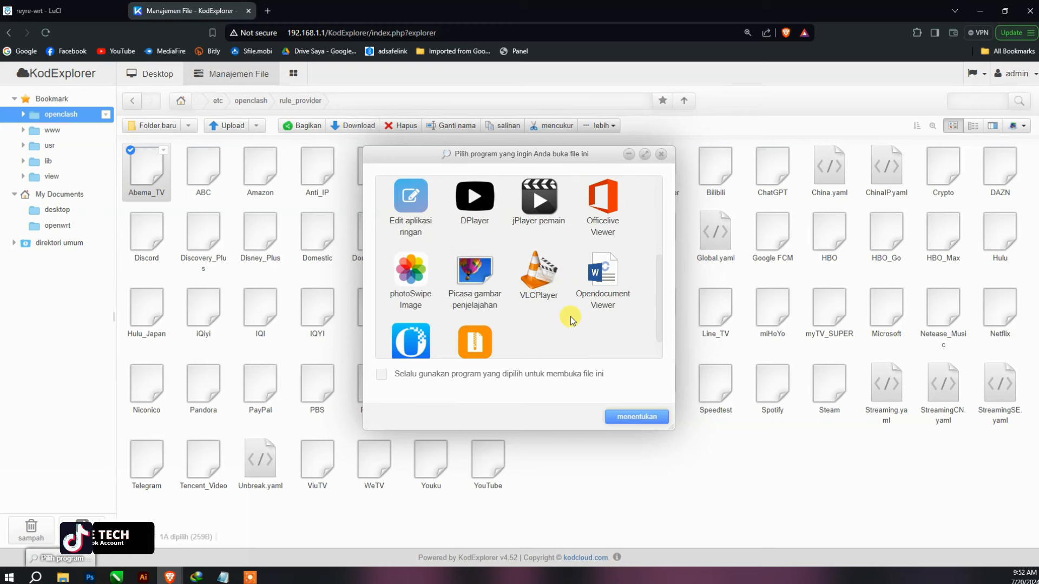
scroll(572, 320, "down", 1)
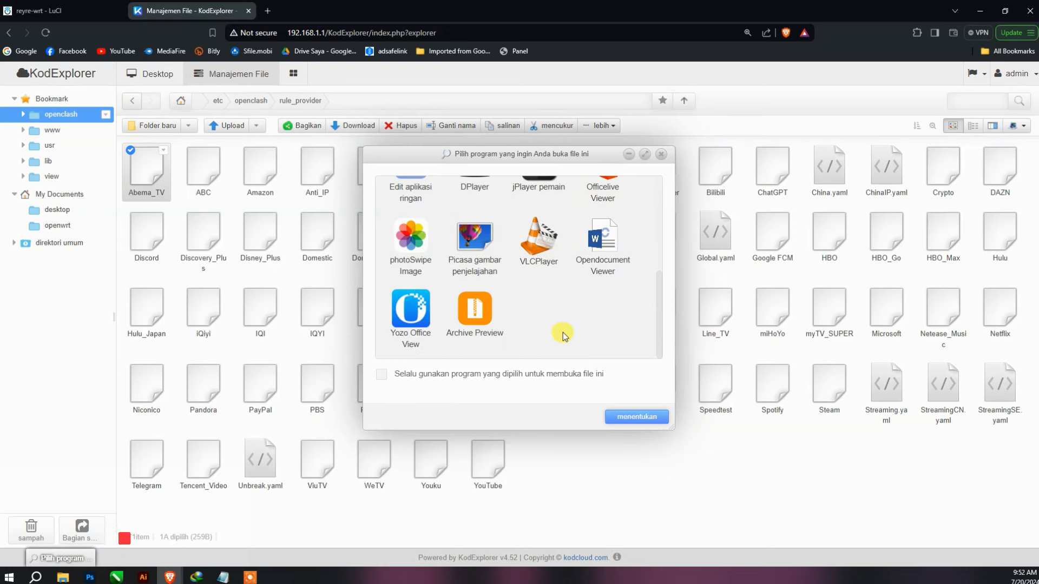
scroll(586, 335, "up", 5)
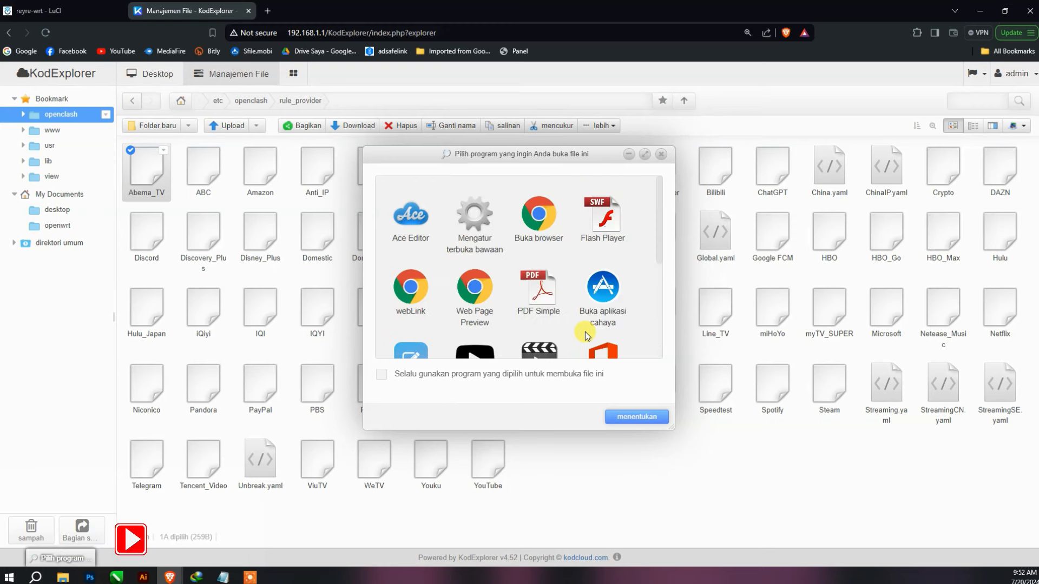
left_click(410, 219)
left_click(633, 417)
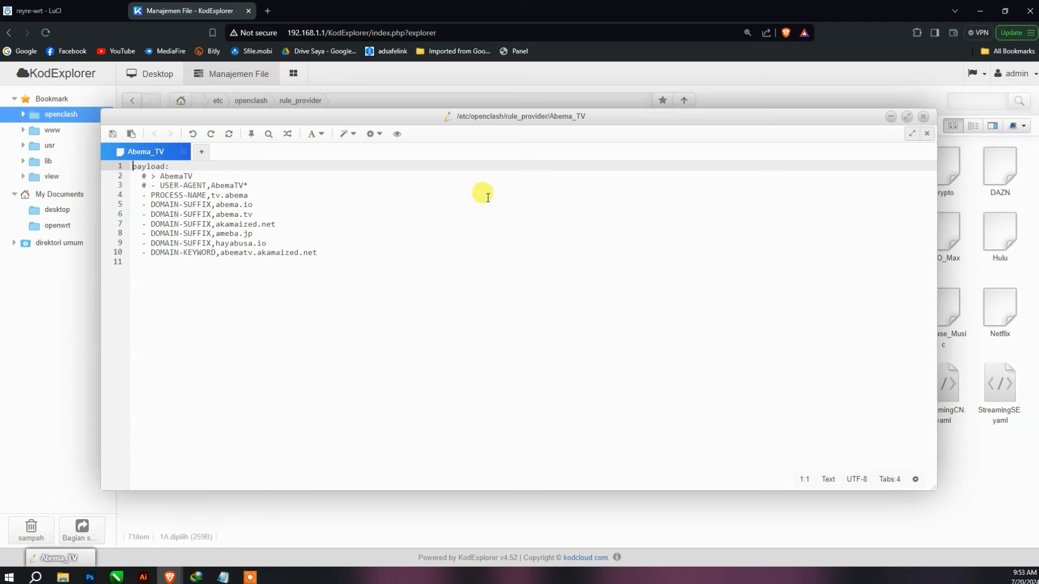
left_click(924, 118)
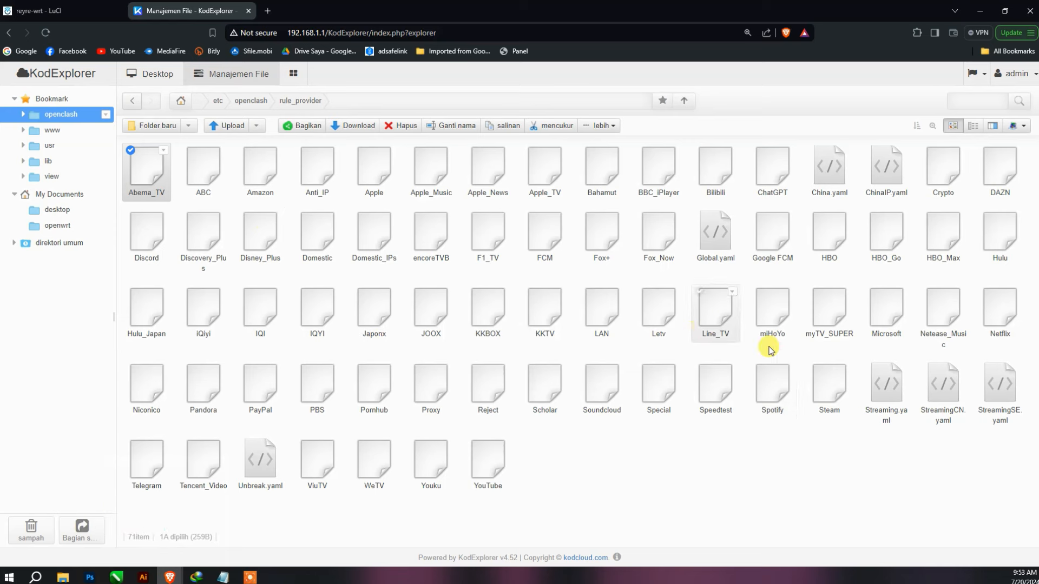
- Open the Speedtest rule file in the text editor, review its rules, and close it
left_click(720, 390)
double_click(720, 390)
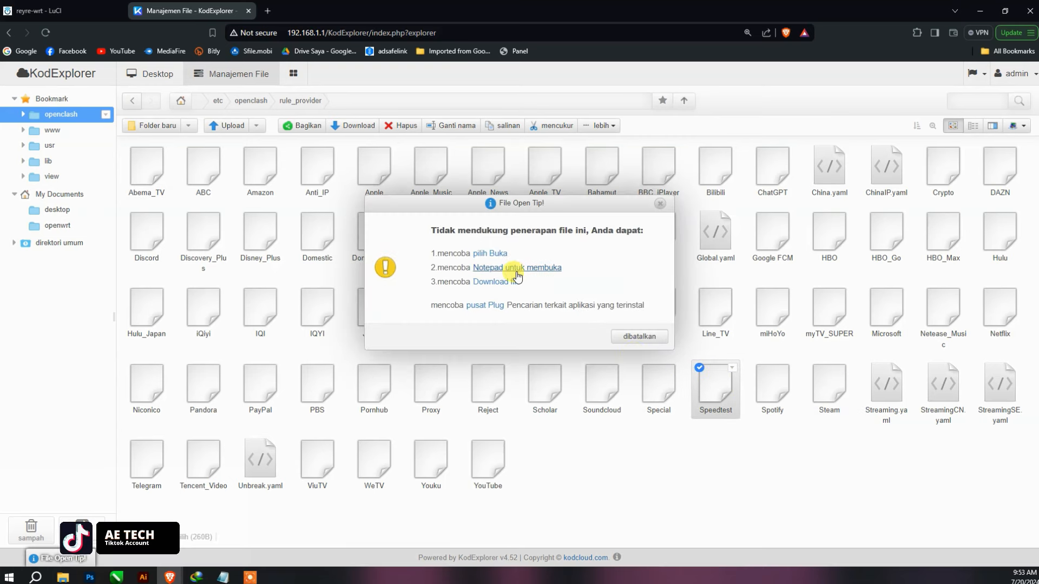
left_click(501, 268)
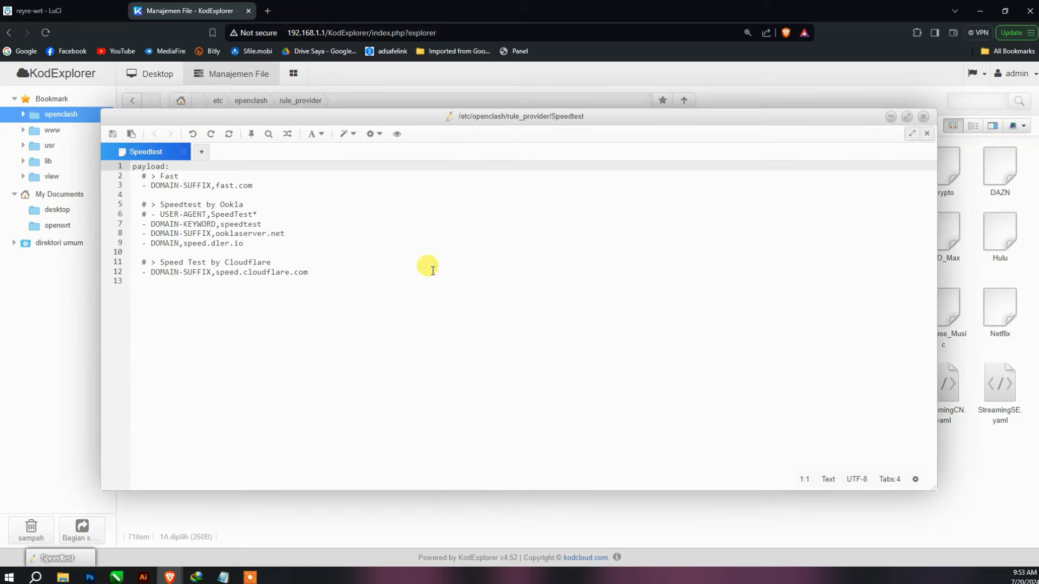
left_click(263, 247)
key("Up")
key("Left")
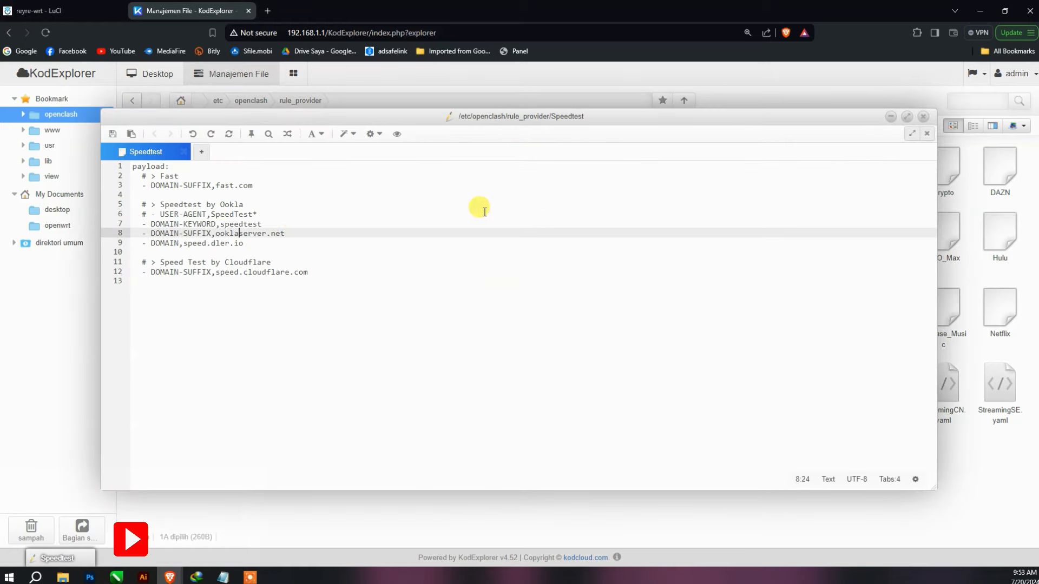
left_click(929, 118)
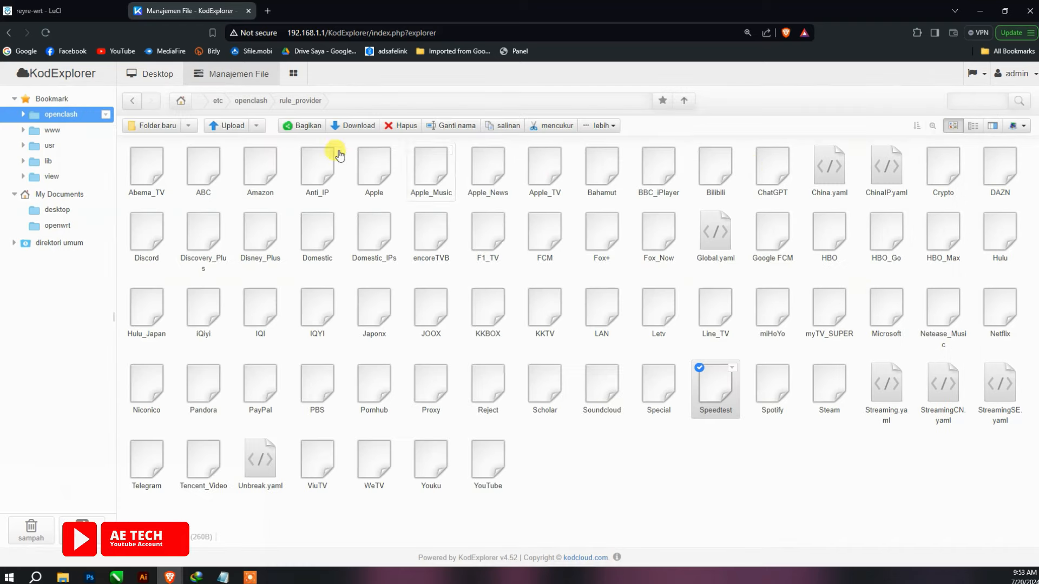
- Collapse the My Documents and Bookmark branches and switch to the KodExplorer desktop
left_click(15, 194)
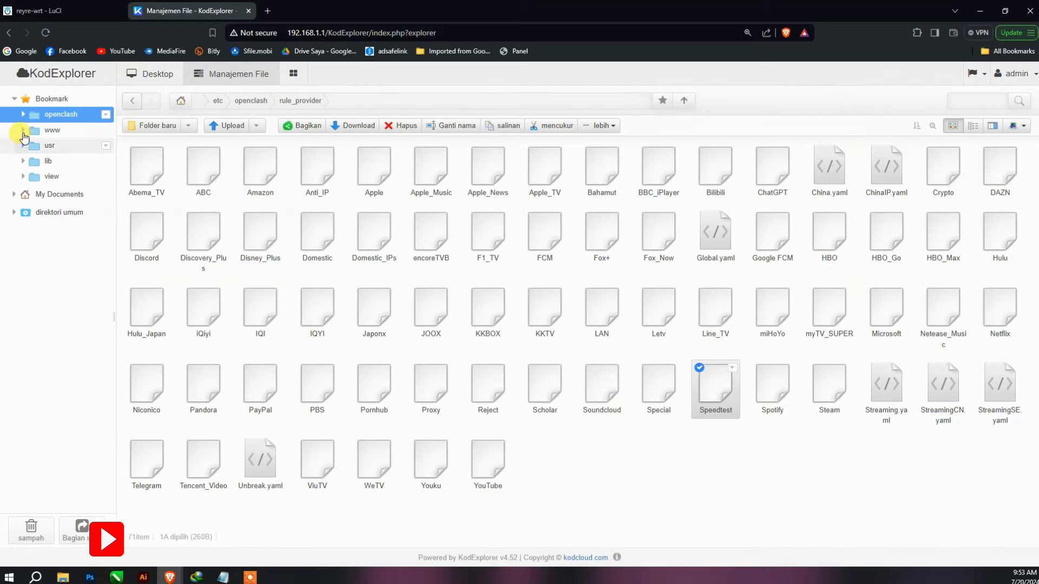
left_click(14, 98)
left_click(142, 74)
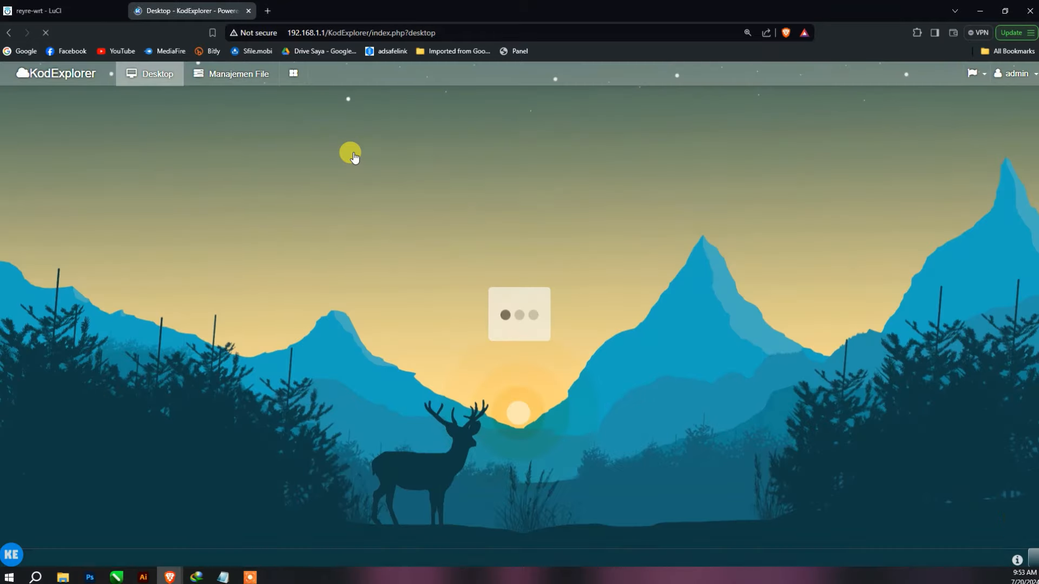